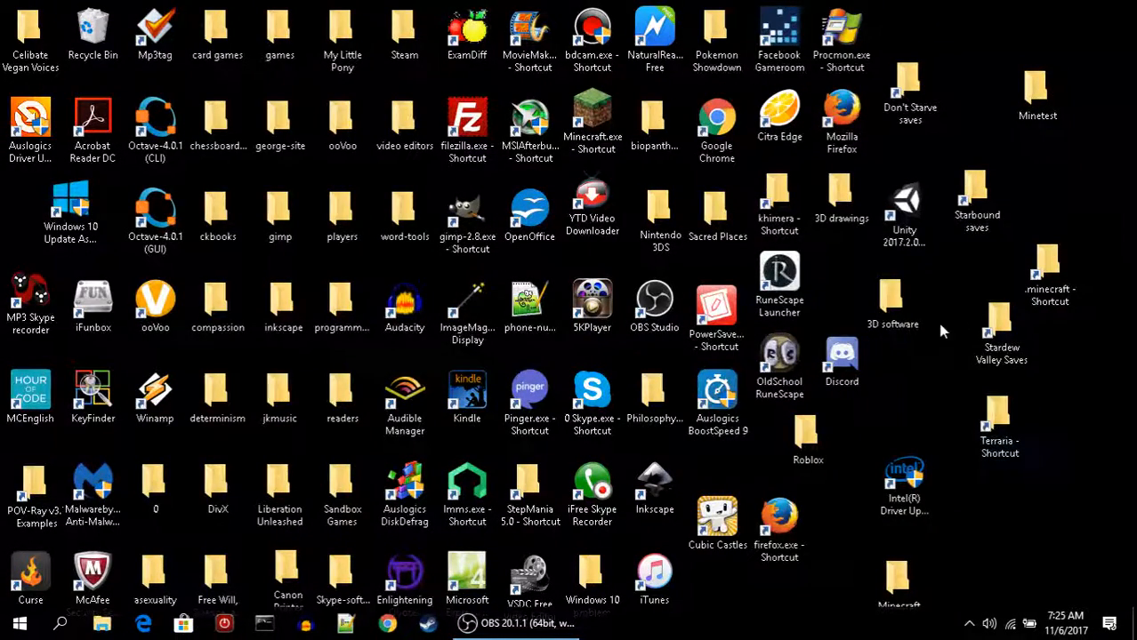
Open the 3D software folder on the desktop and start Blender from it
double_click(894, 305)
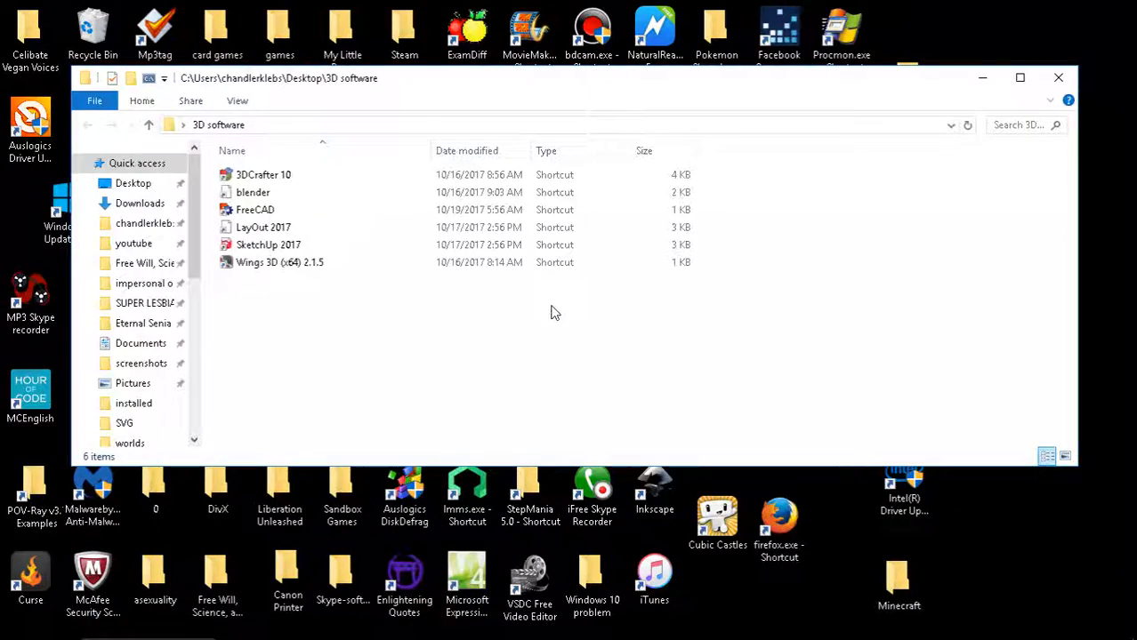
double_click(249, 194)
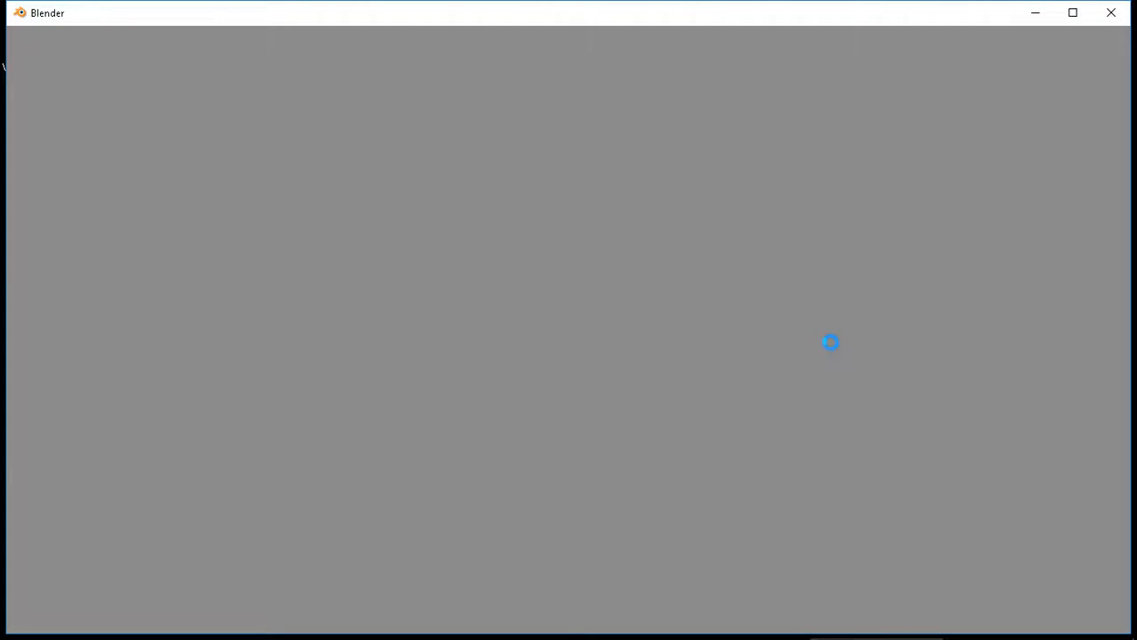
mouse_move(885, 613)
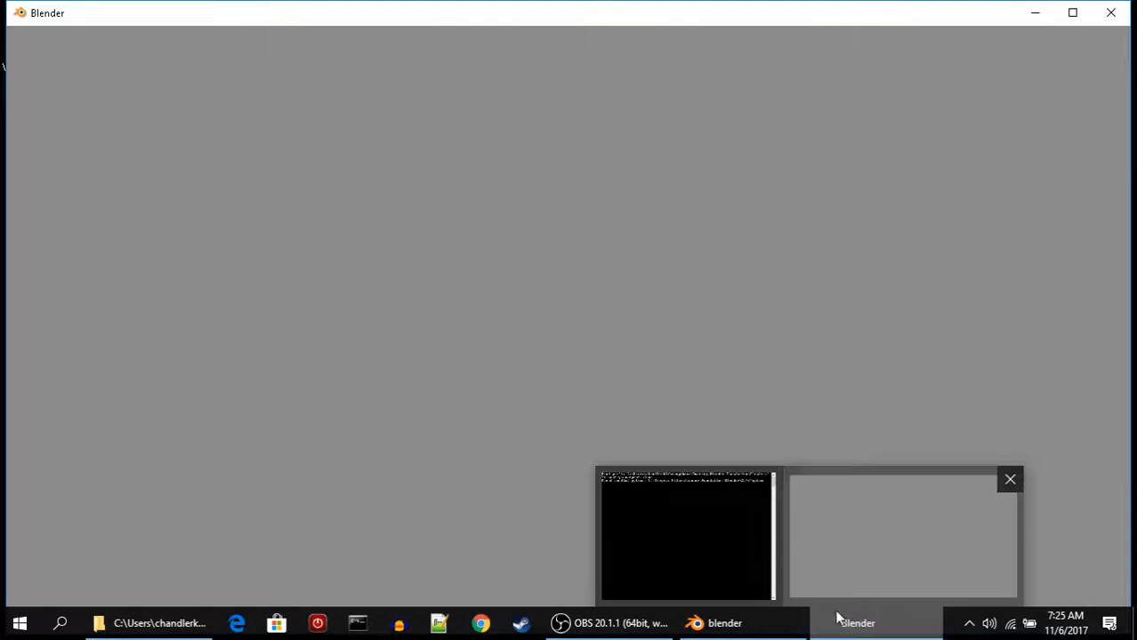
mouse_move(576, 631)
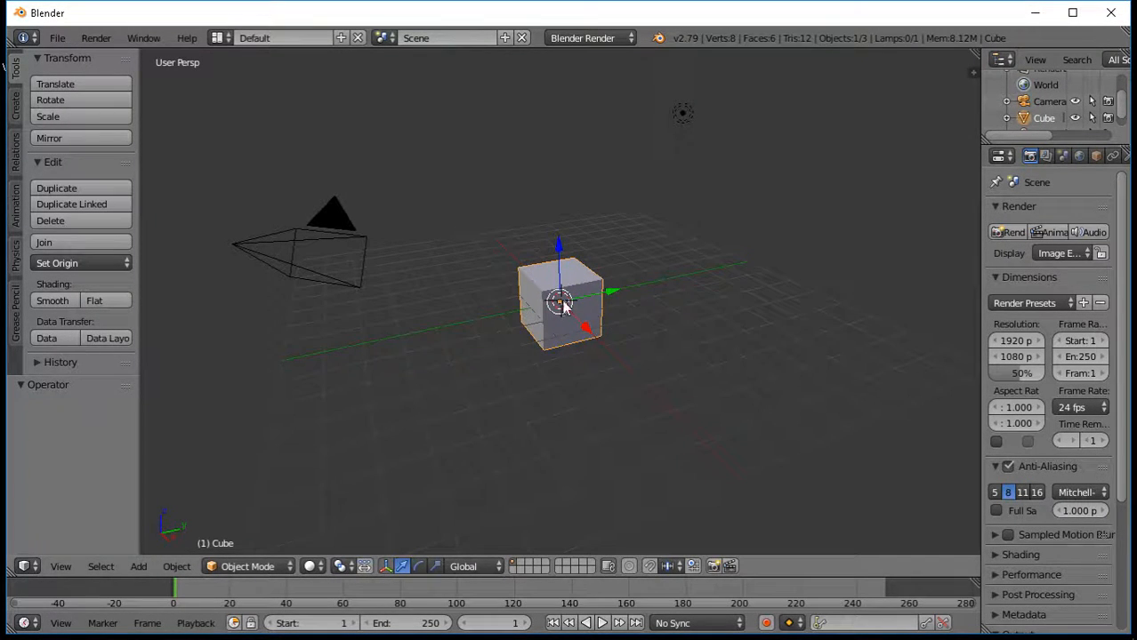
Move the default cube by about 3.161 in X, 6.117 in Y and -0.844 in Z
key(g)
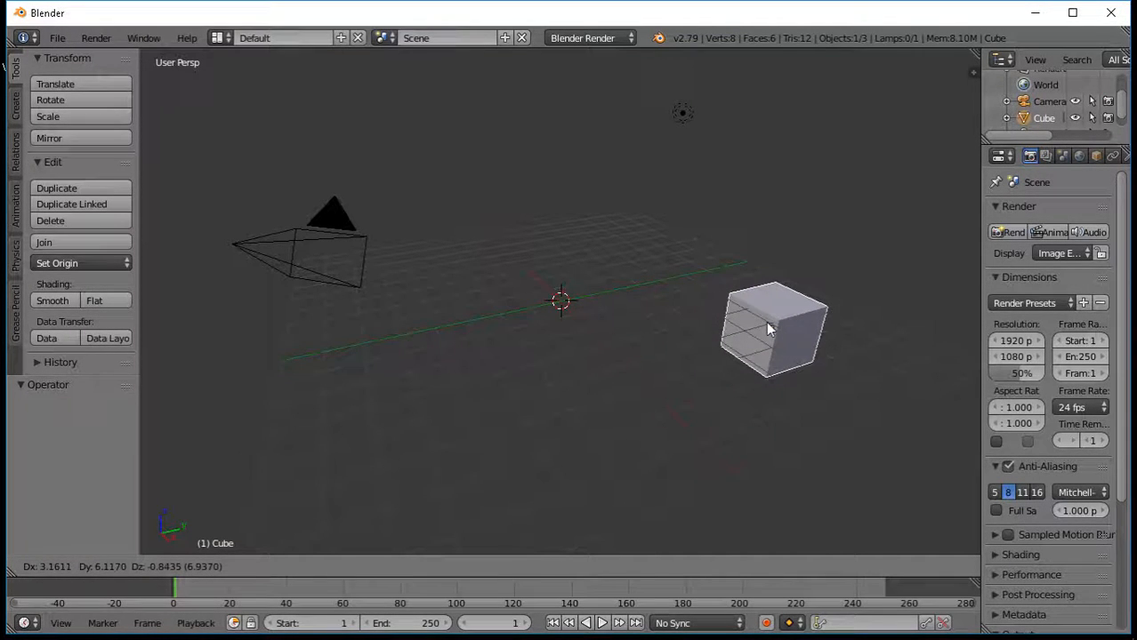
click(767, 328)
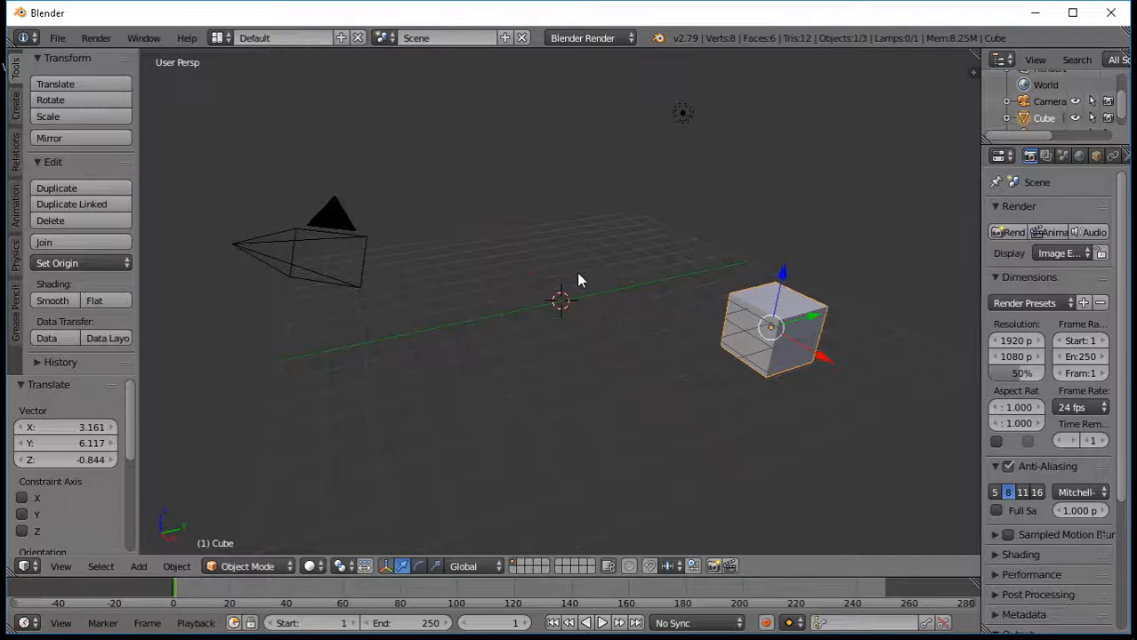
Place the 3D cursor at about X 1.336, Y -2.470, Z -1.733 and add a second cube there
click(578, 275)
click(580, 256)
click(502, 389)
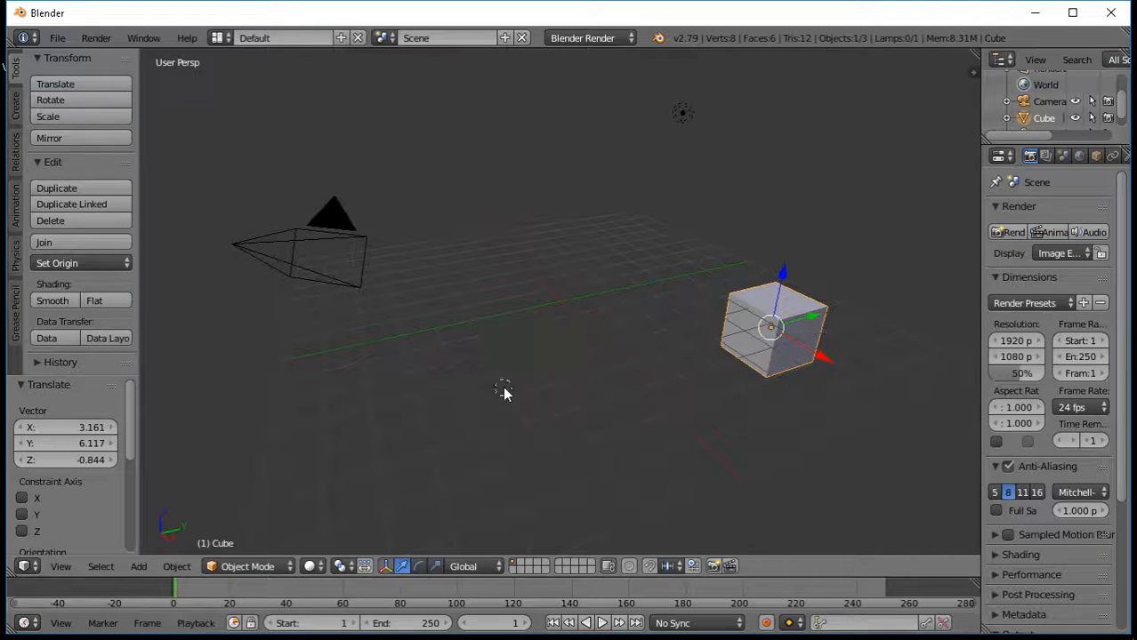
click(15, 109)
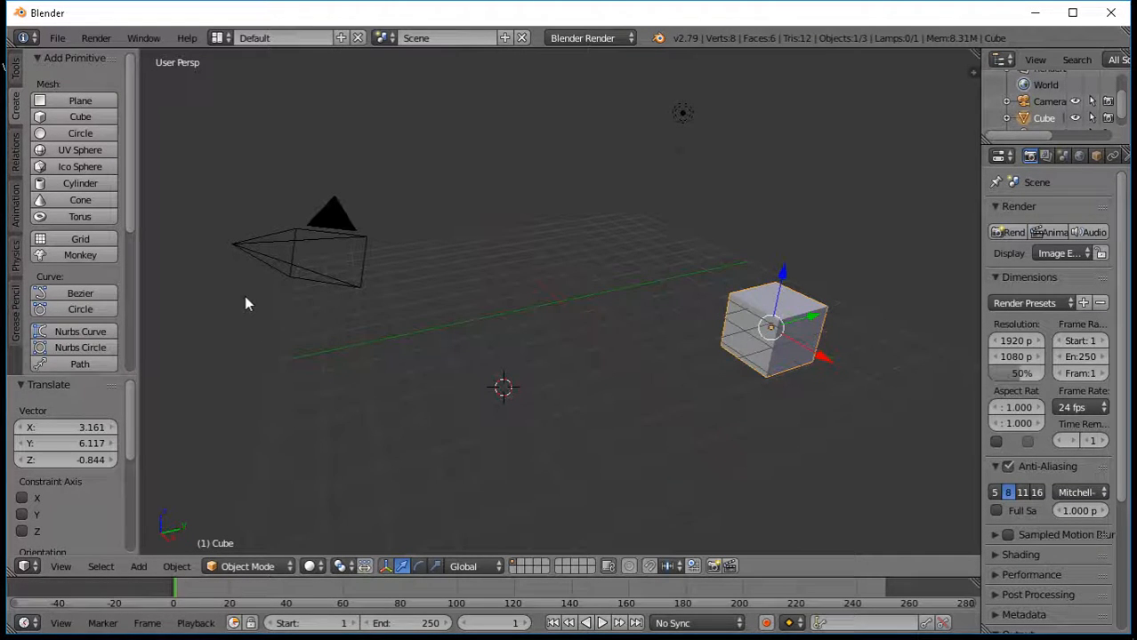
click(64, 117)
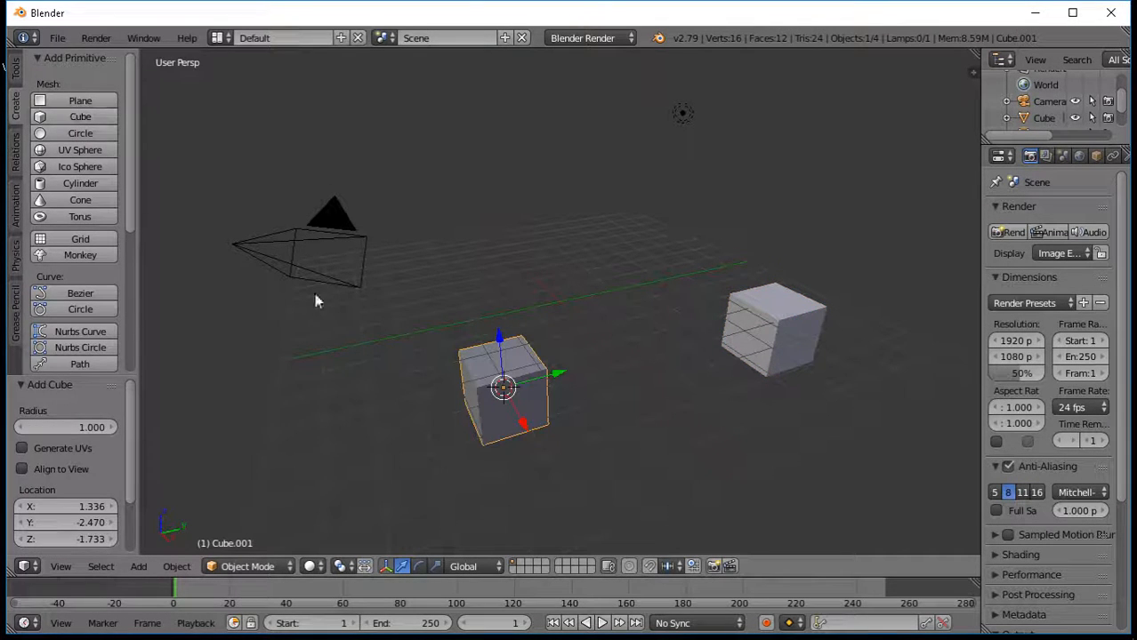
Place the 3D cursor behind the two cubes and add a mesh circle with 32 vertices and radius 1.000
click(598, 238)
click(75, 131)
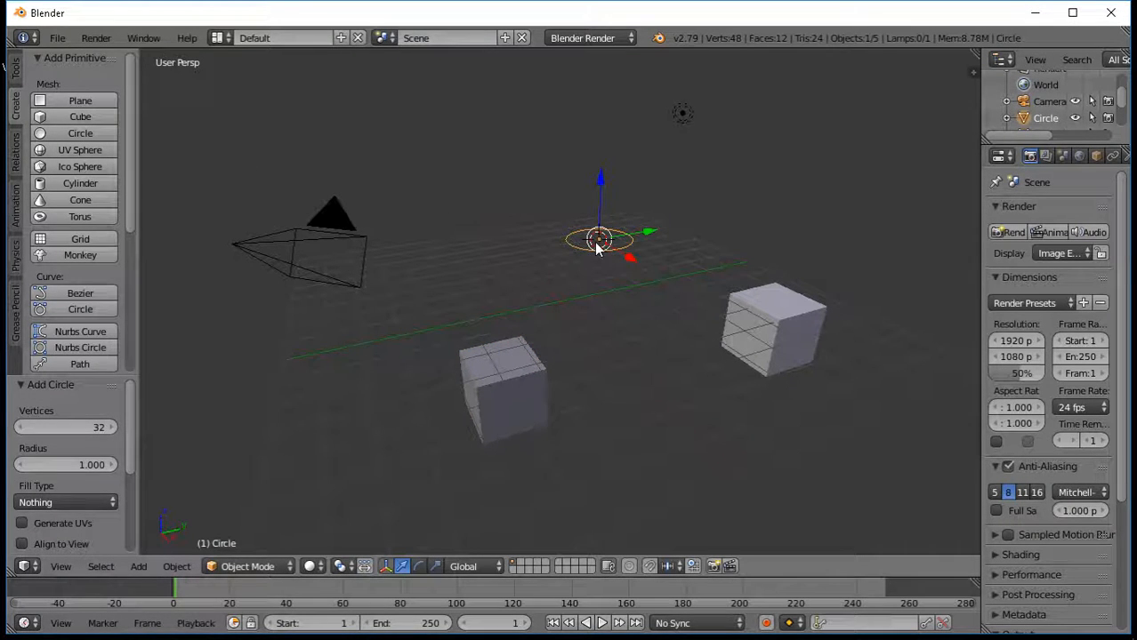
Select the second cube and move it by about -1.151 in X, -3.509 in Y and -0.732 in Z
right_click(771, 314)
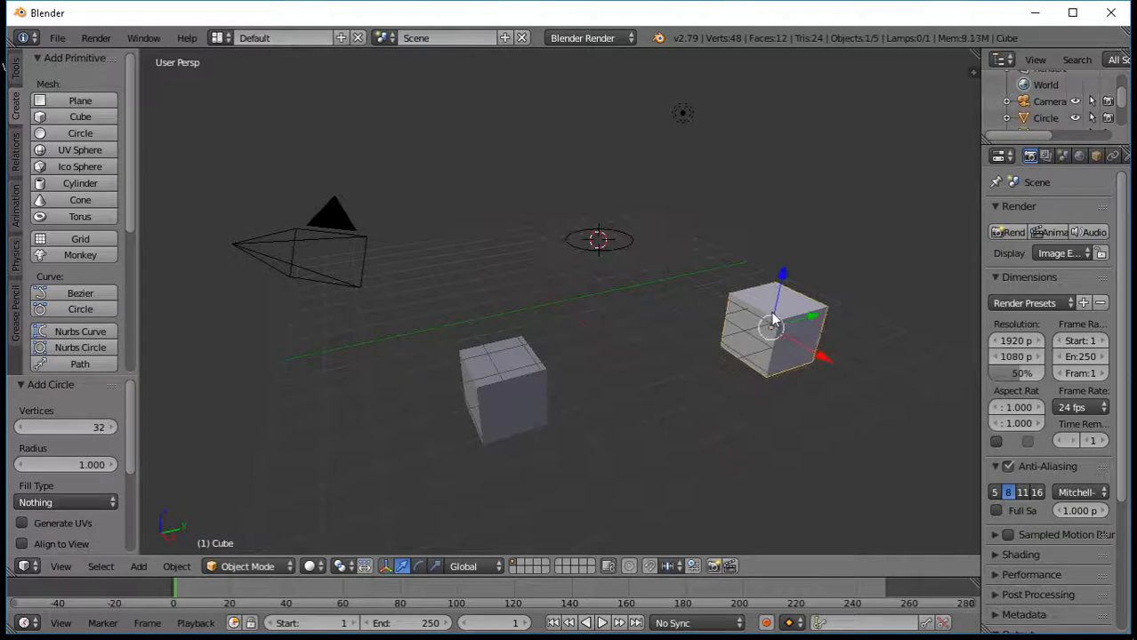
right_click(515, 380)
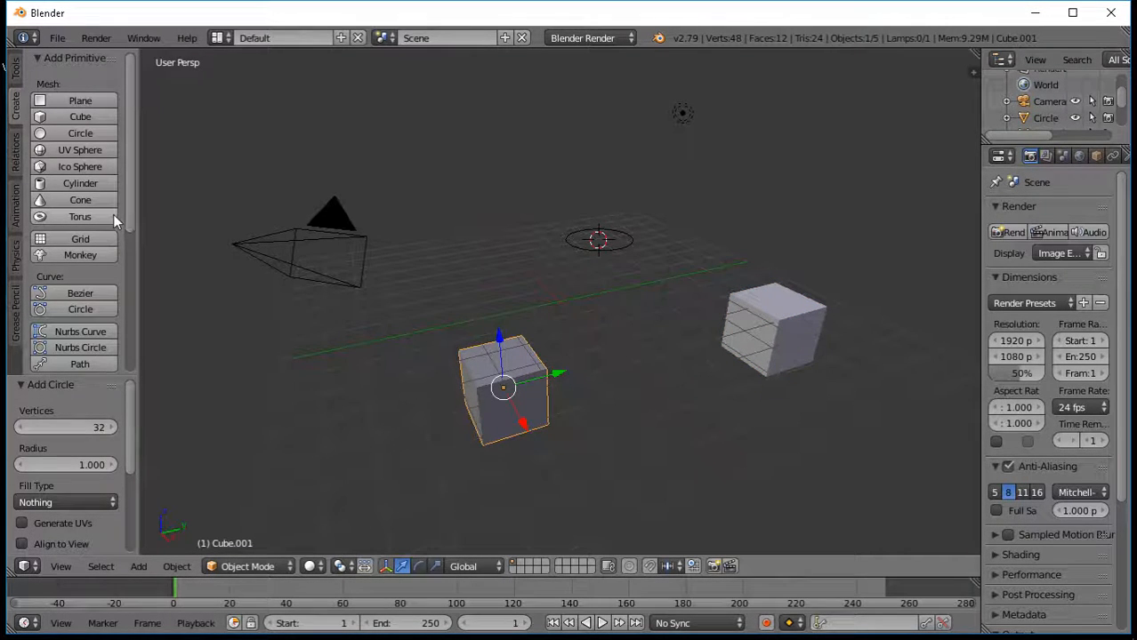
key(g)
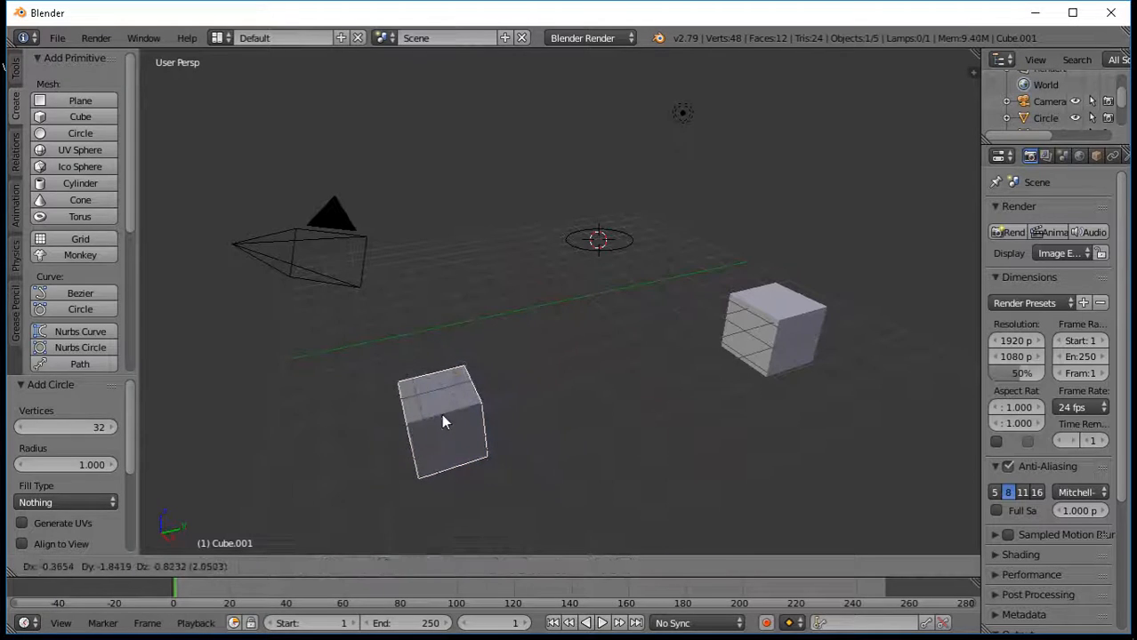
click(380, 416)
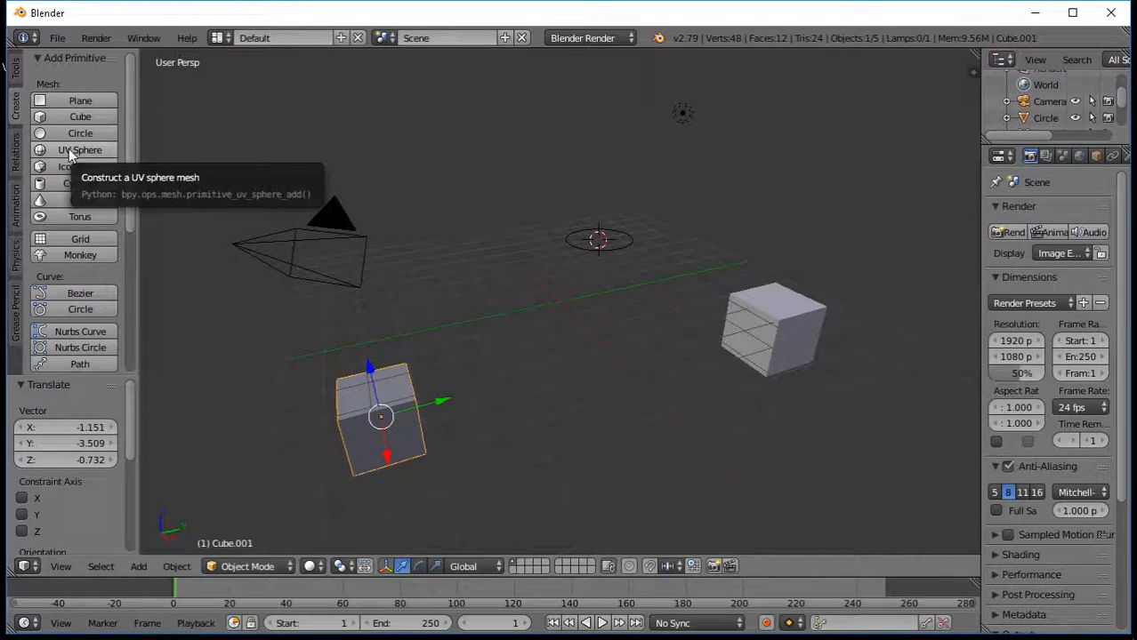
Add a UV sphere and move it off the circle by about 0.232 in X, -1.162 in Y and -1.370 in Z
click(69, 148)
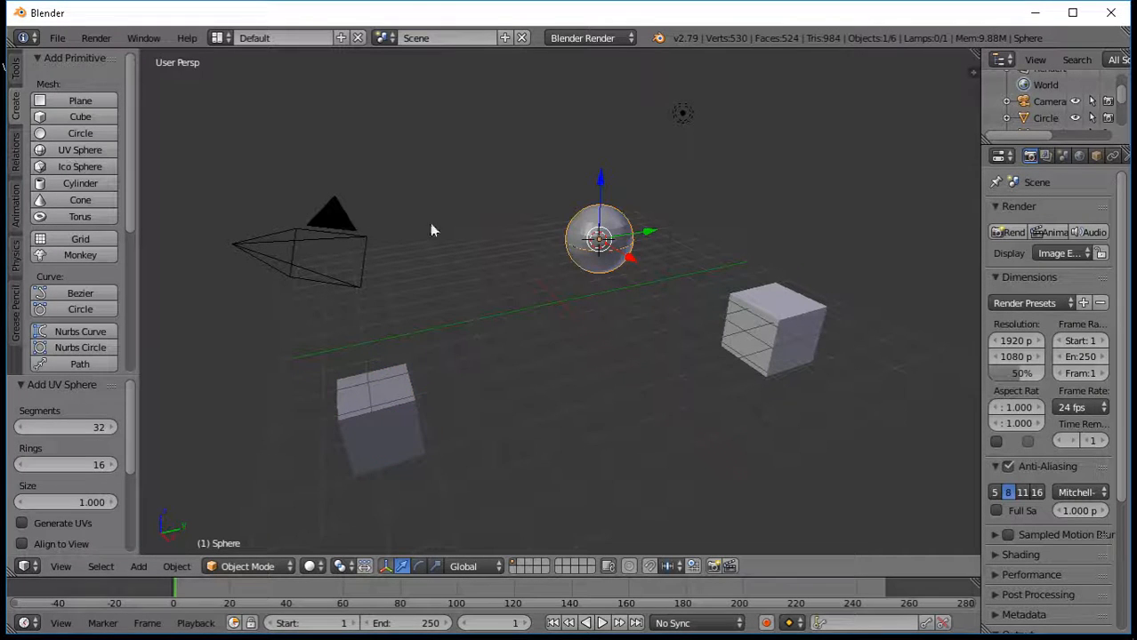
key(g)
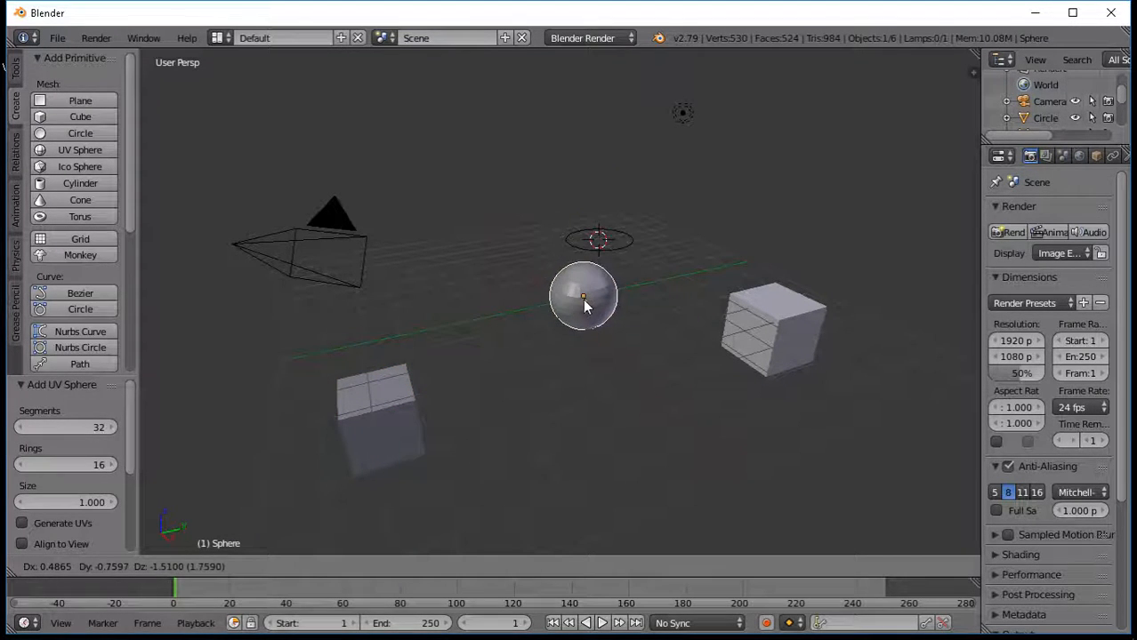
click(568, 292)
Move the UV sphere toward the first cube by about 0.800 in X, 1.898 in Y and 0.071 in Z
scroll(676, 356, up, 7)
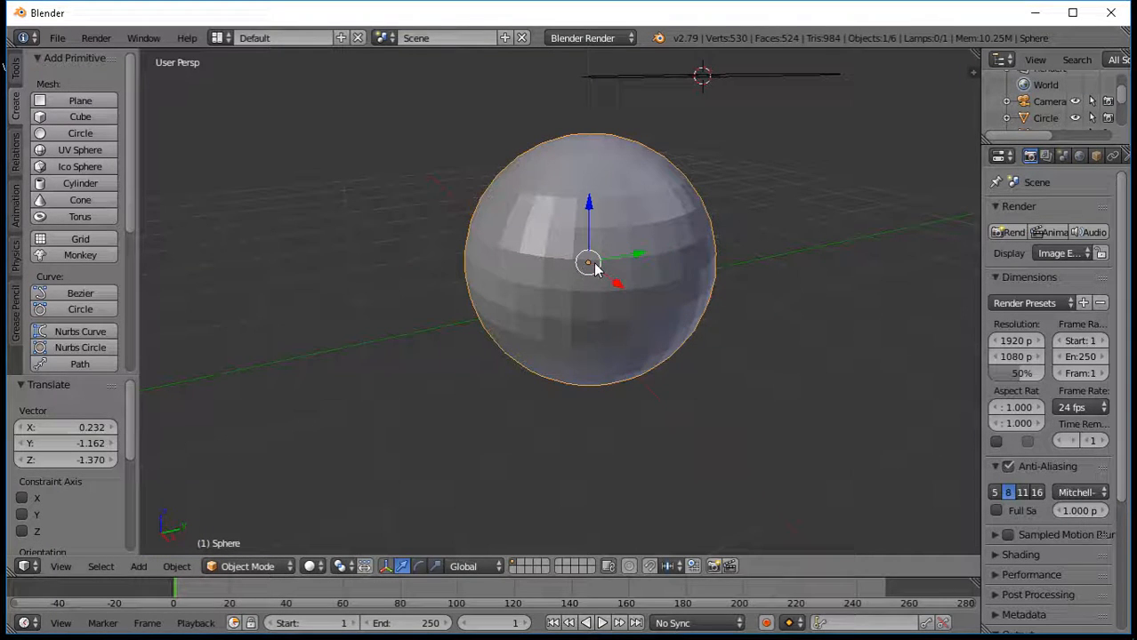
key(g)
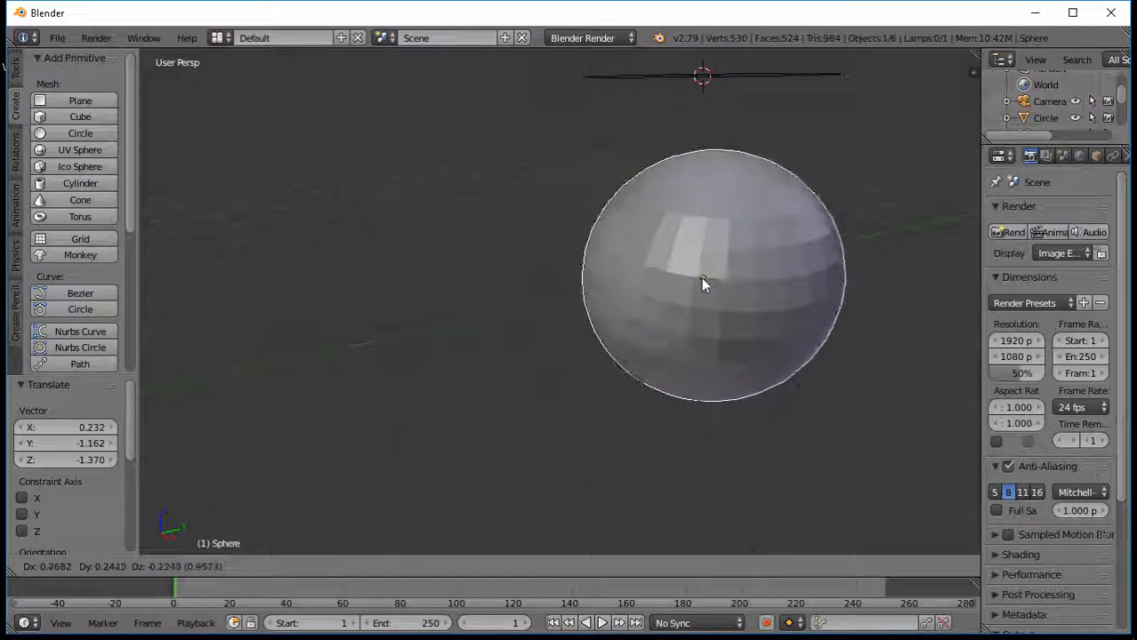
click(831, 254)
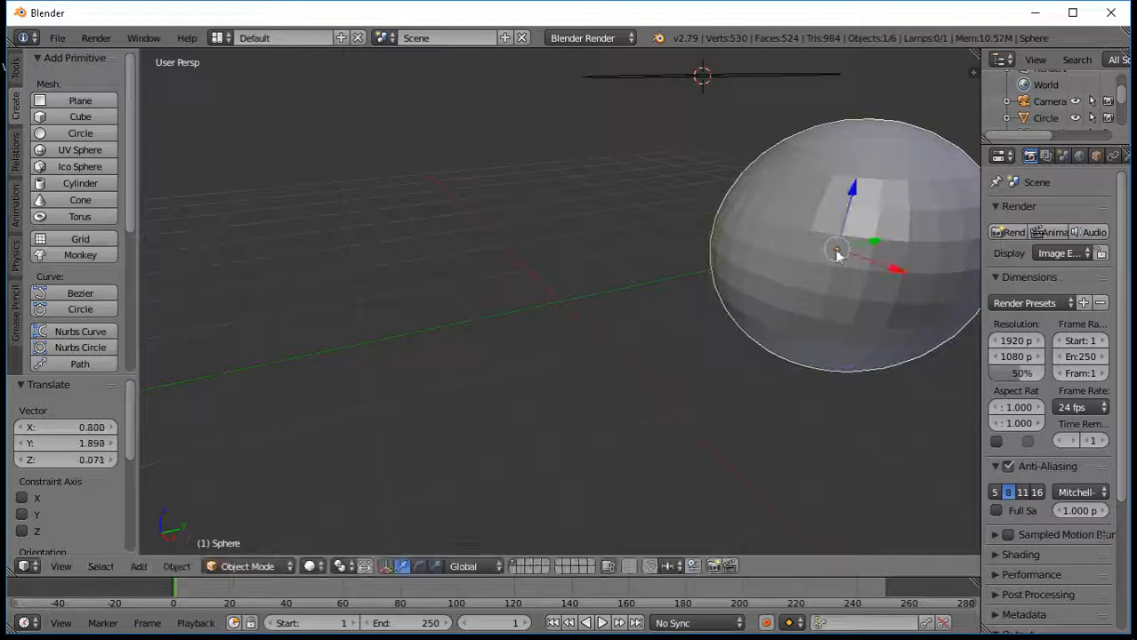
Add an ico sphere with 2 subdivisions and move it by about -0.373 in X, -2.318 in Y and -1.196 in Z
click(76, 167)
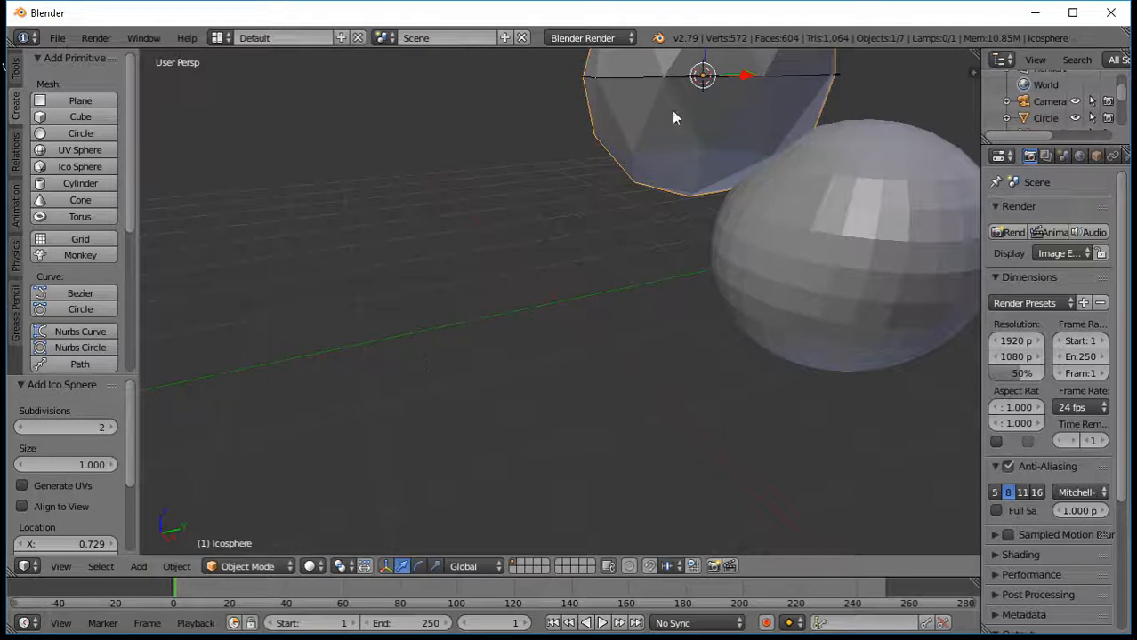
key(g)
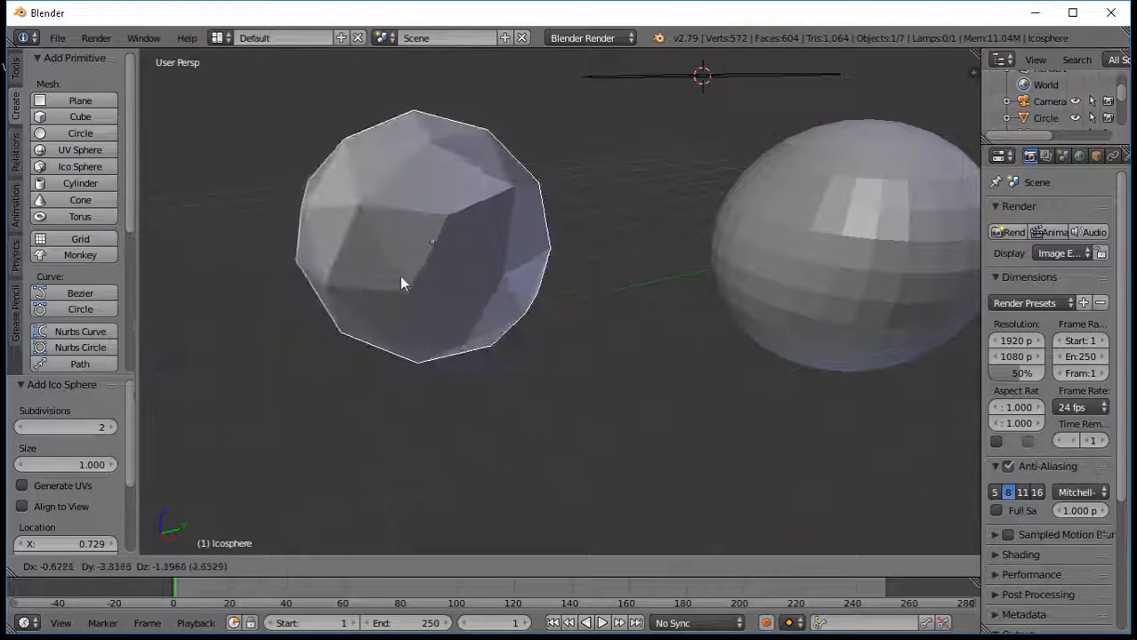
click(403, 278)
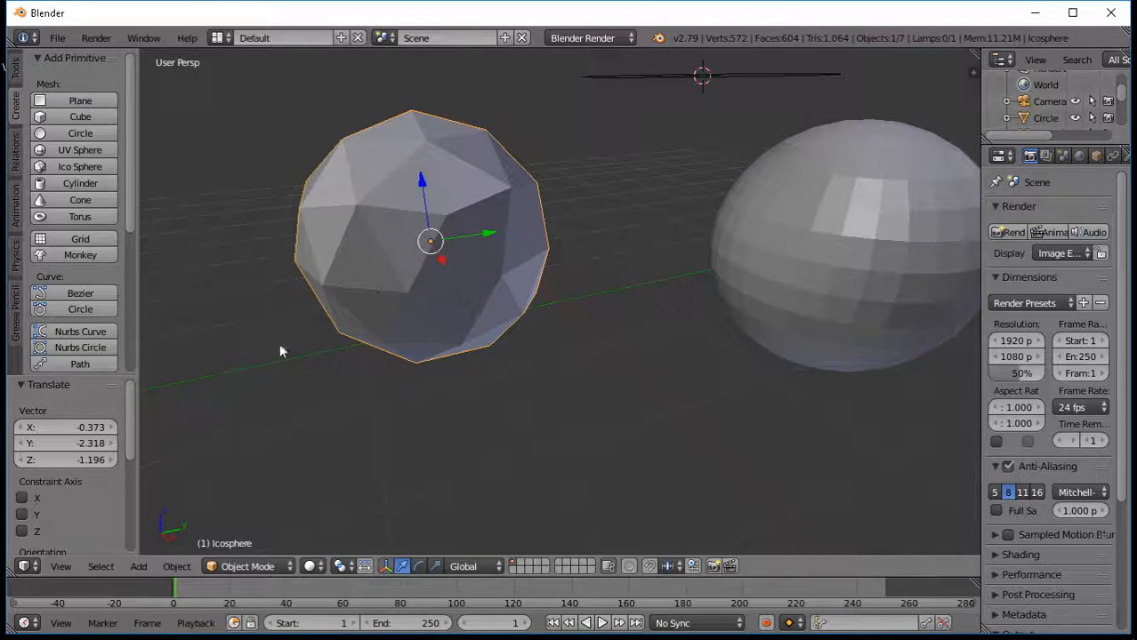
Delete the ico sphere
scroll(413, 293, down, 2)
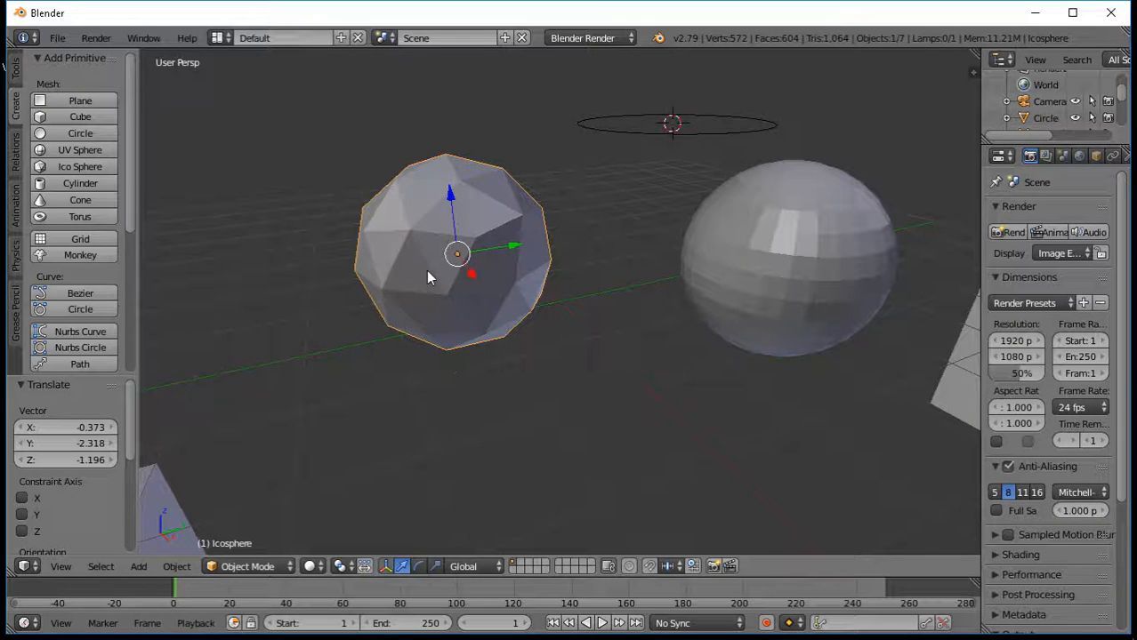
key(x)
click(426, 271)
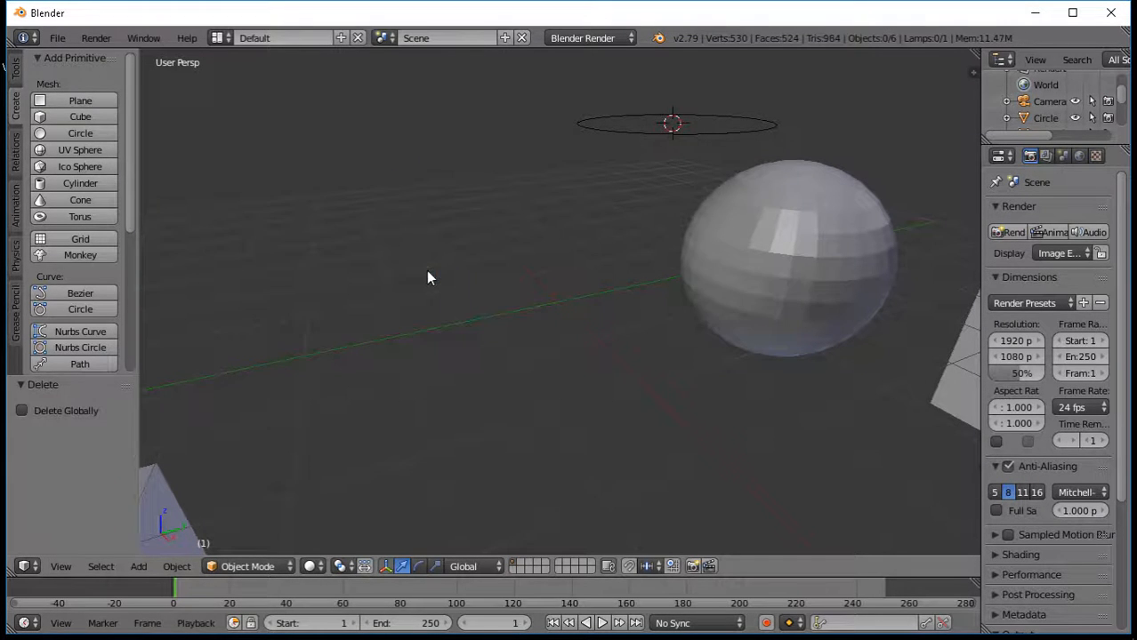
Add a new ico sphere at the 3D cursor, try it with 1 subdivision, and set its subdivisions to 4
click(85, 167)
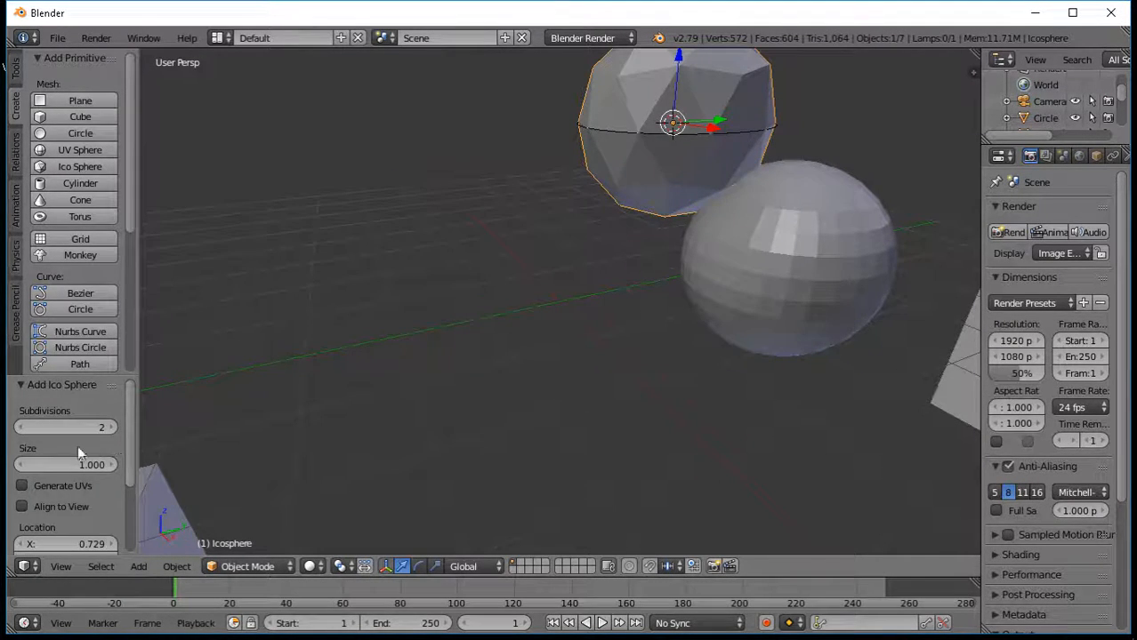
click(21, 428)
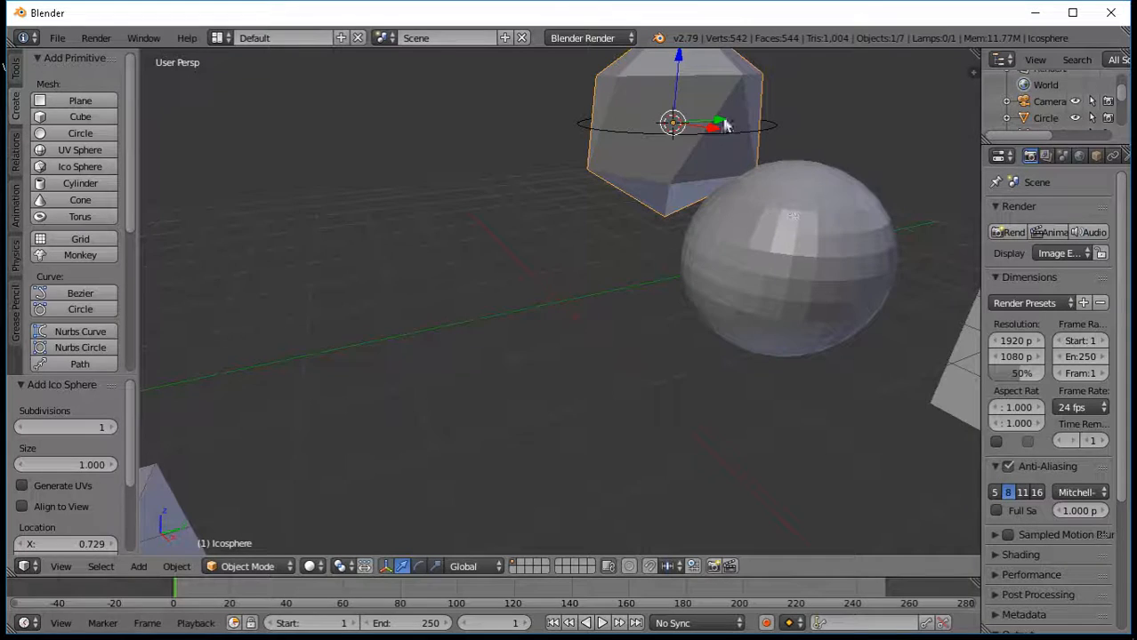
middle_drag(689, 122, 655, 164)
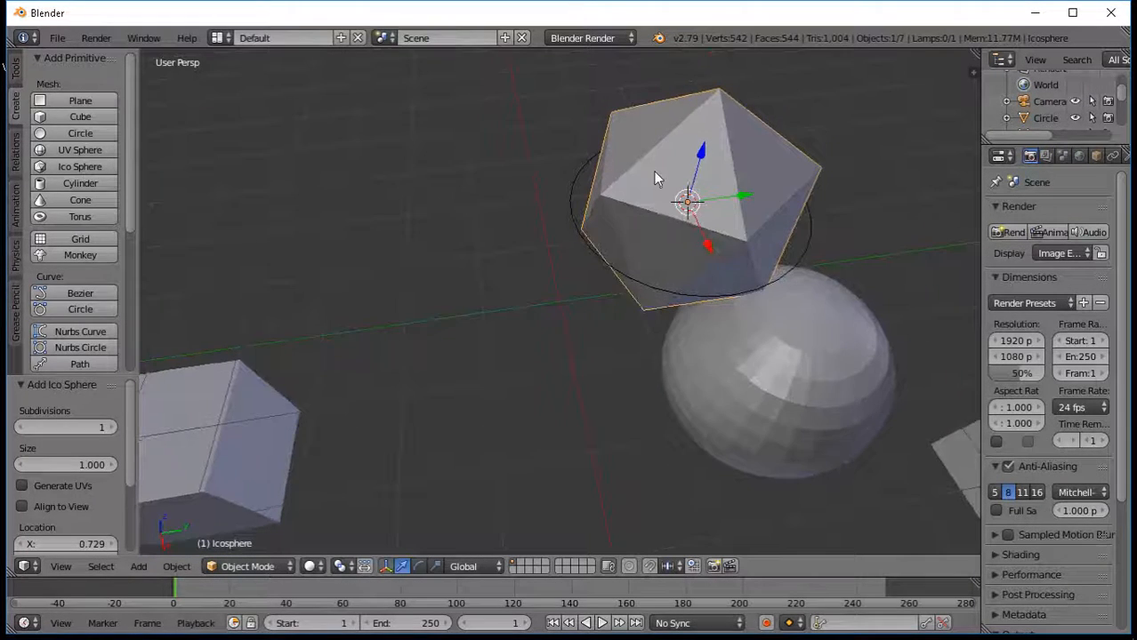
click(112, 427)
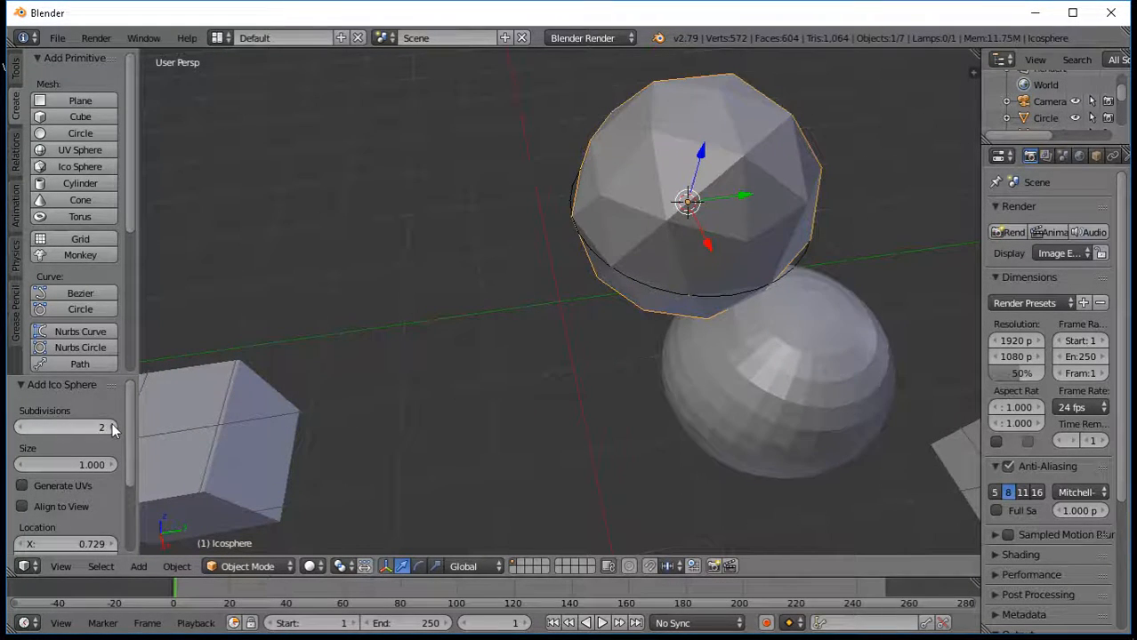
click(112, 428)
click(112, 428)
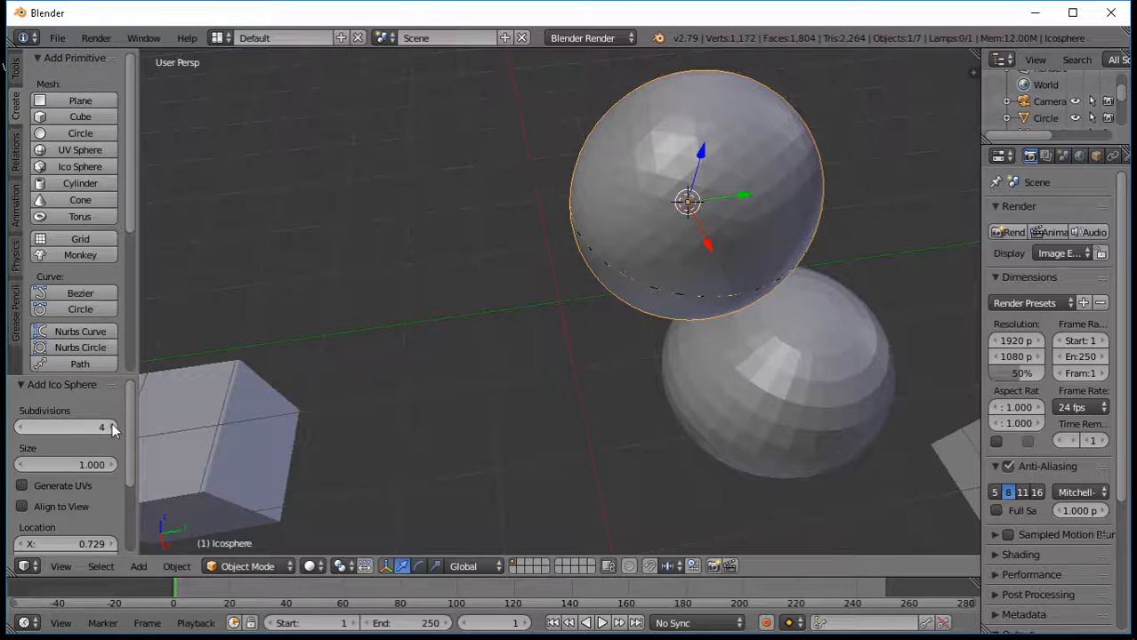
Move the ico sphere by about X -0.264, Y -2.689, Z -0.110, and place the 3D cursor in the empty space between the objects
key(g)
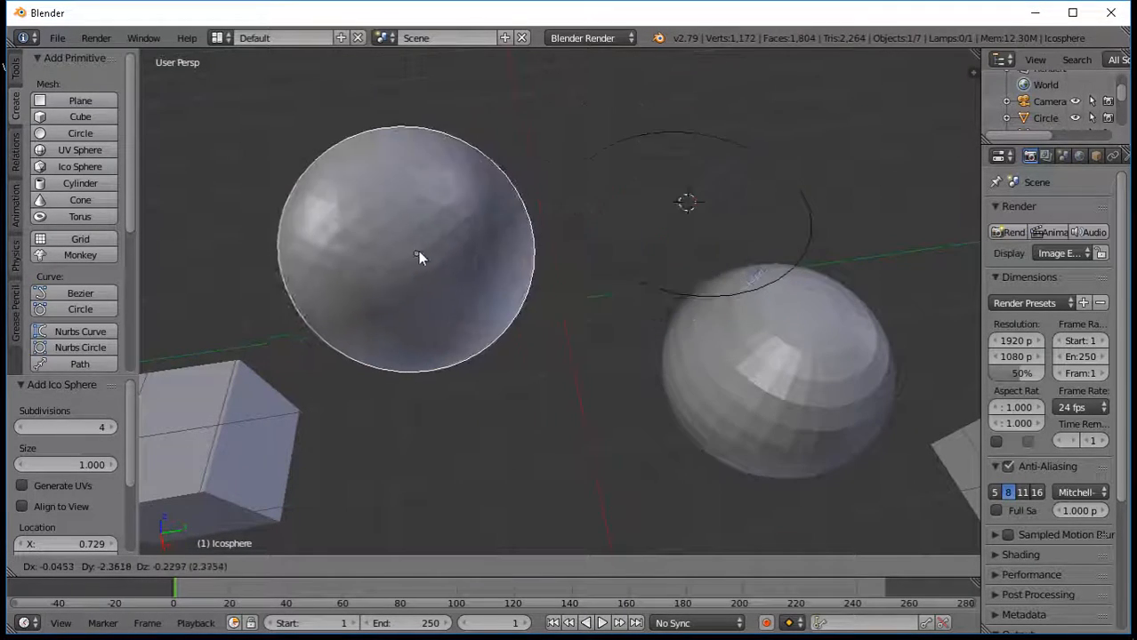
click(371, 230)
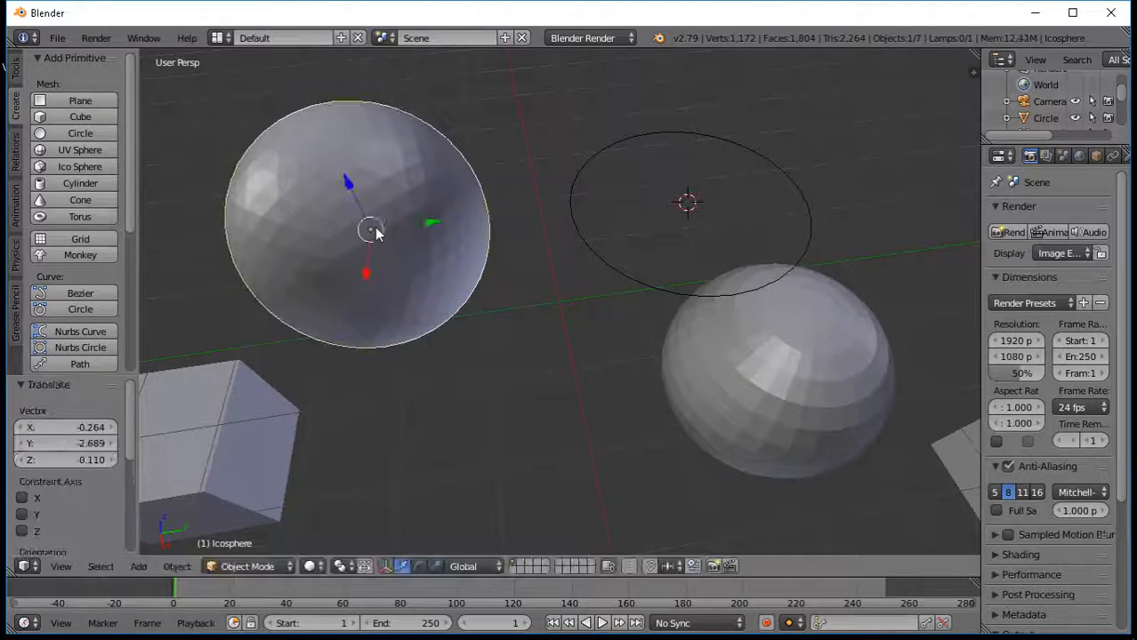
click(559, 364)
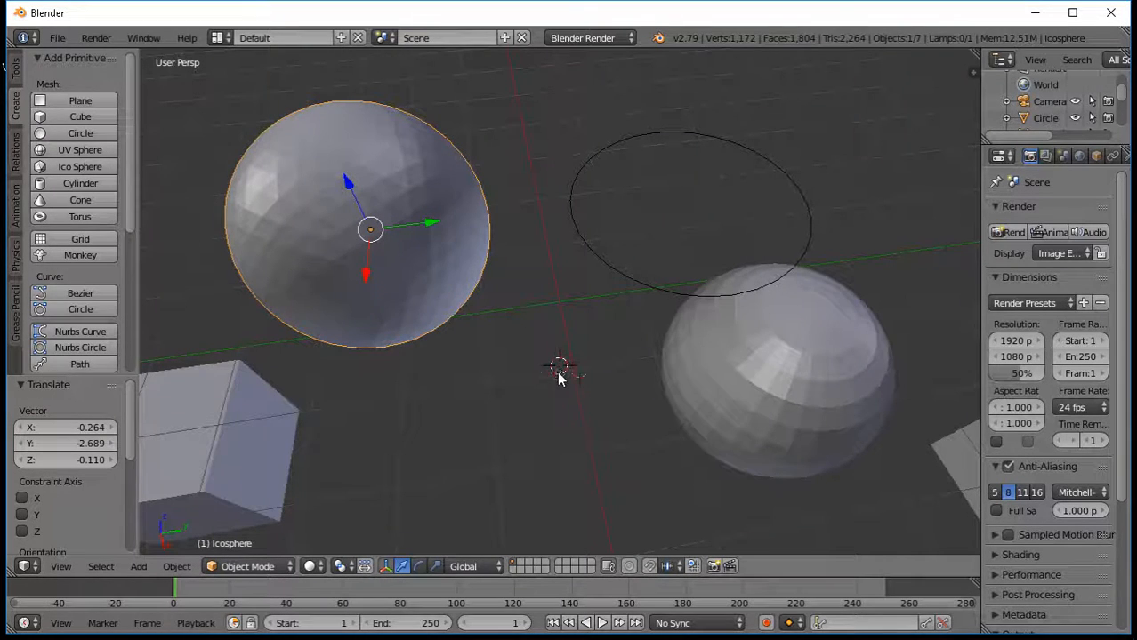
Spread the ico sphere, UV sphere and circle outward from the centre, moving the circle by about X -0.808, Y 1.712, Z 0.767
scroll(545, 288, down, 5)
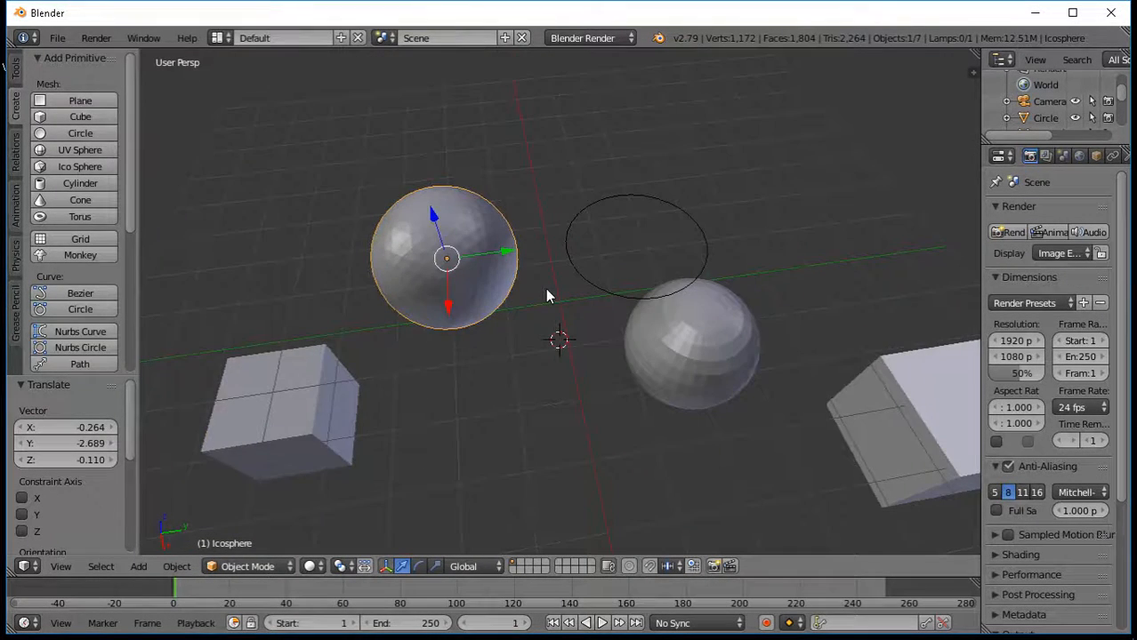
drag(469, 266, 389, 207)
right_drag(660, 337, 790, 300)
right_drag(668, 243, 747, 169)
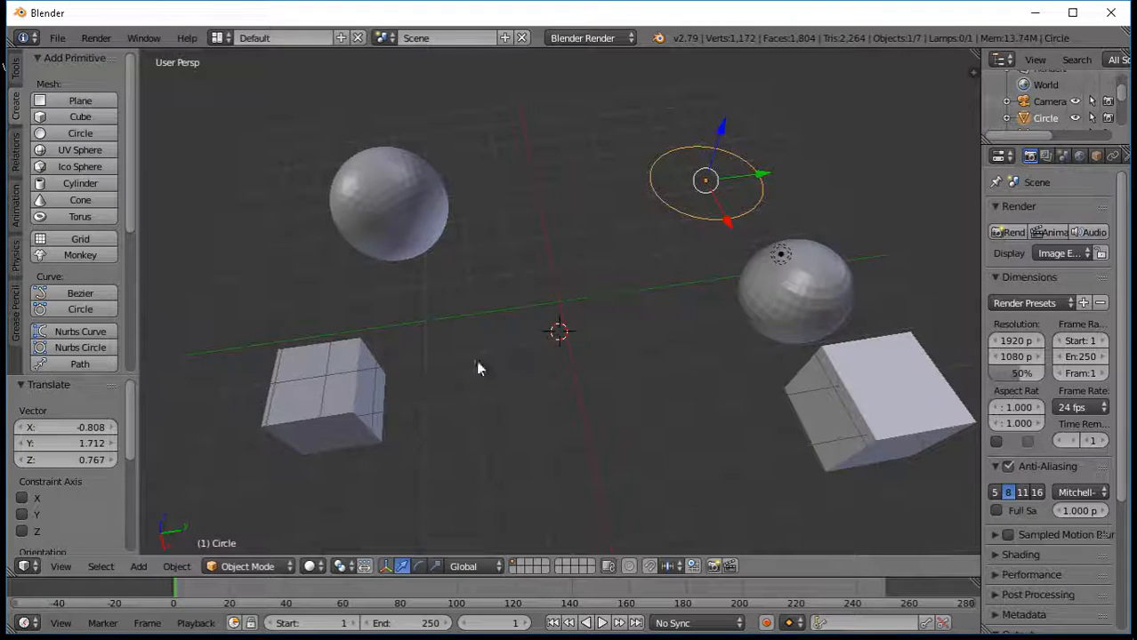
Add a regular solid mesh with a tetrahedron source at the 3D cursor, and inspect it up close from a lower angle
click(137, 567)
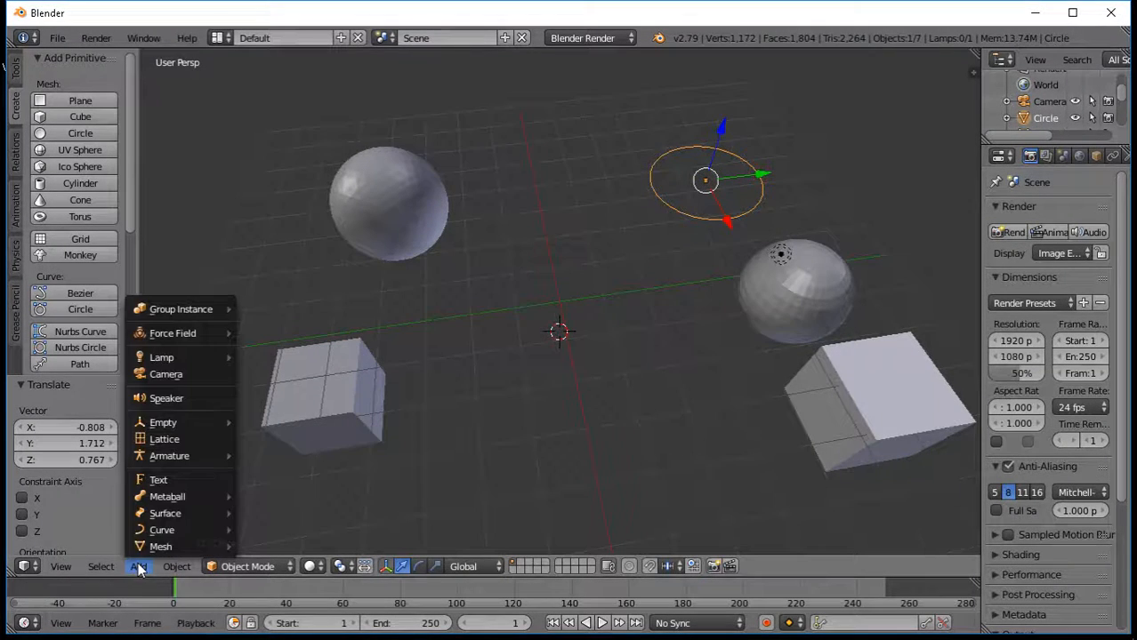
mouse_move(173, 548)
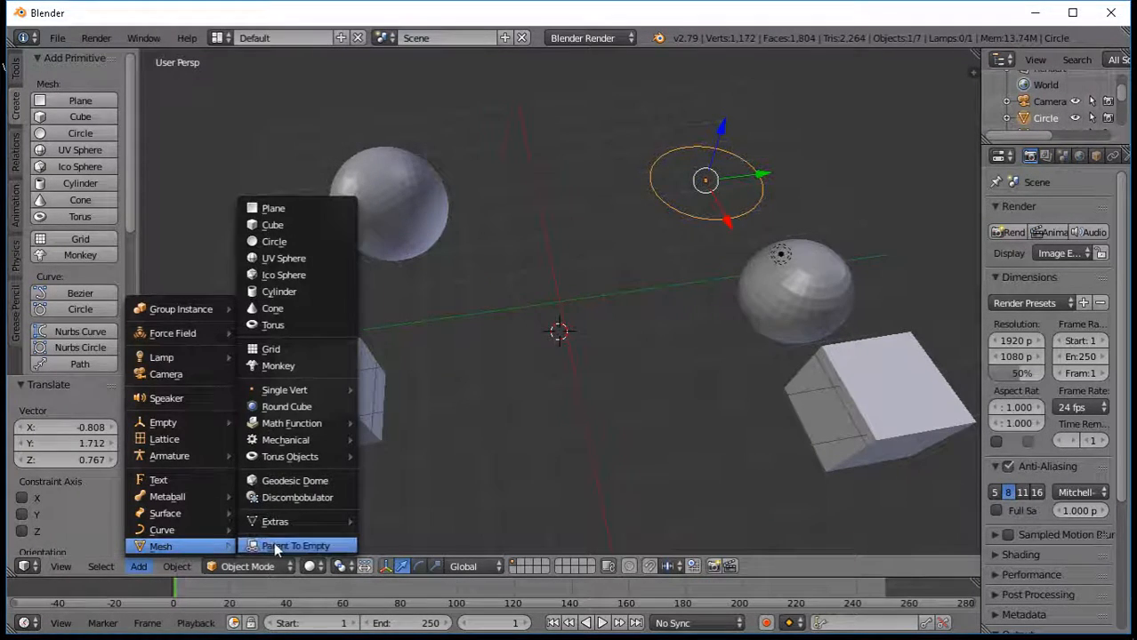
mouse_move(316, 426)
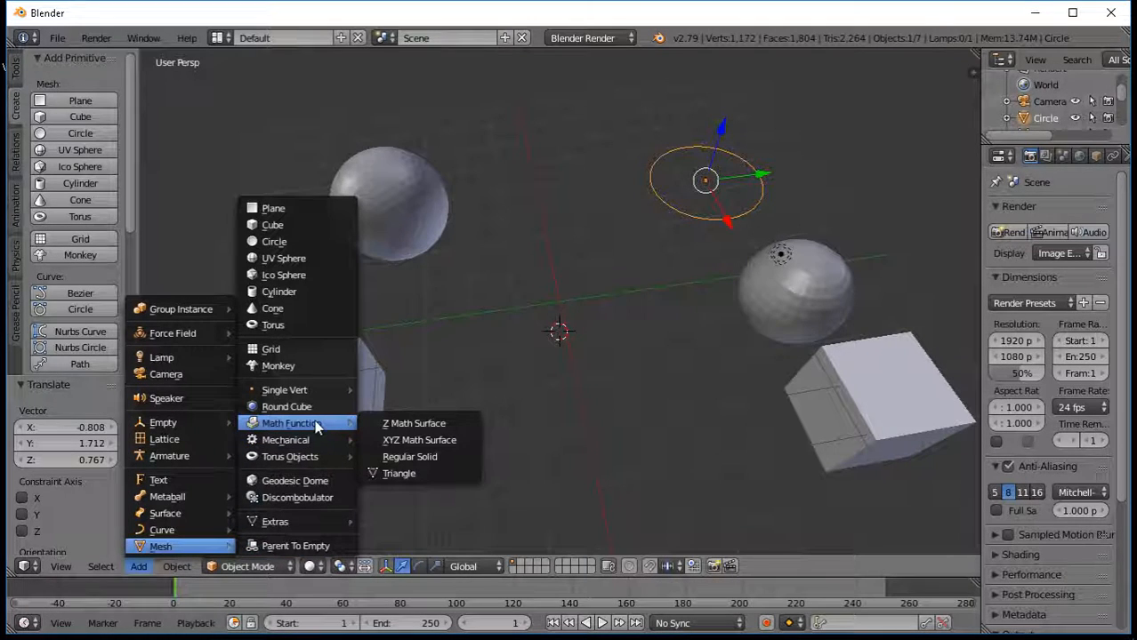
click(416, 460)
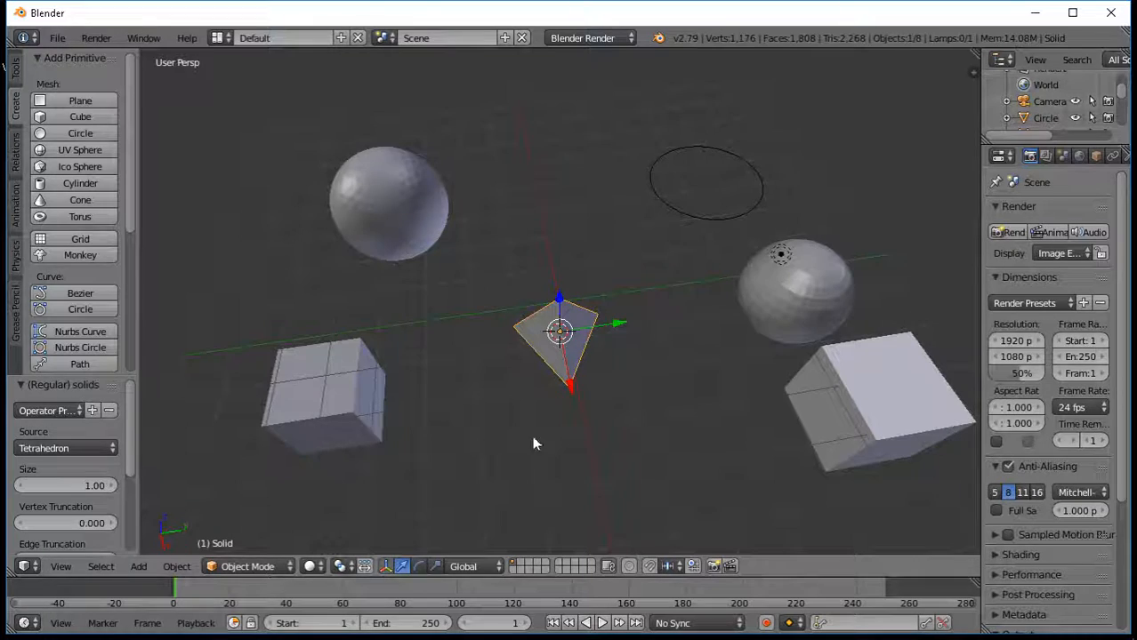
scroll(656, 354, up, 4)
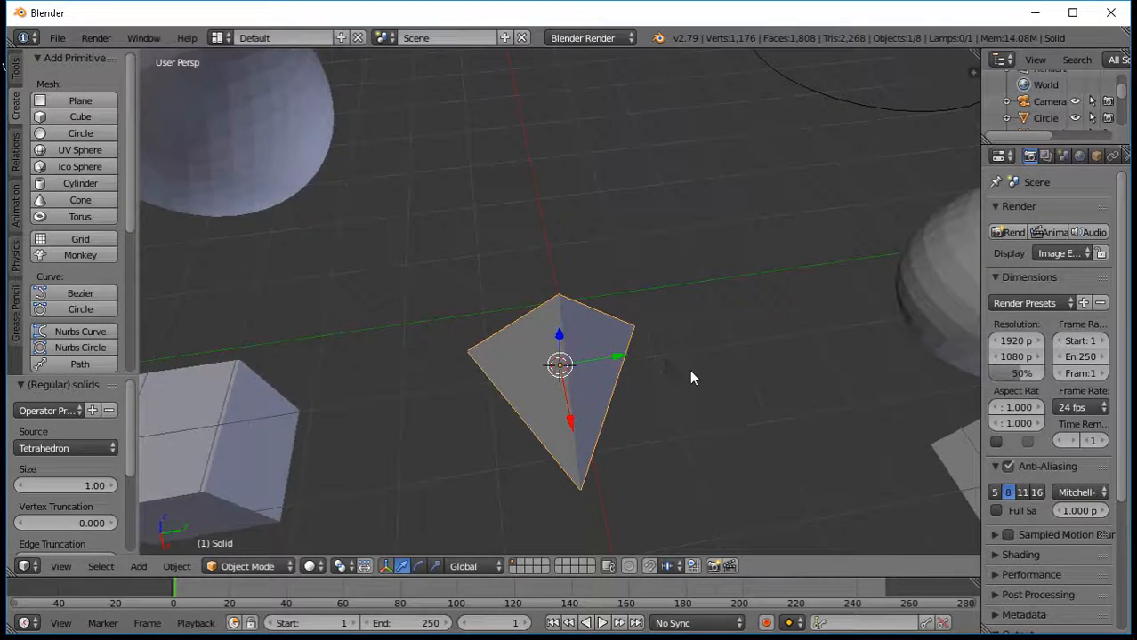
middle_drag(690, 369, 697, 302)
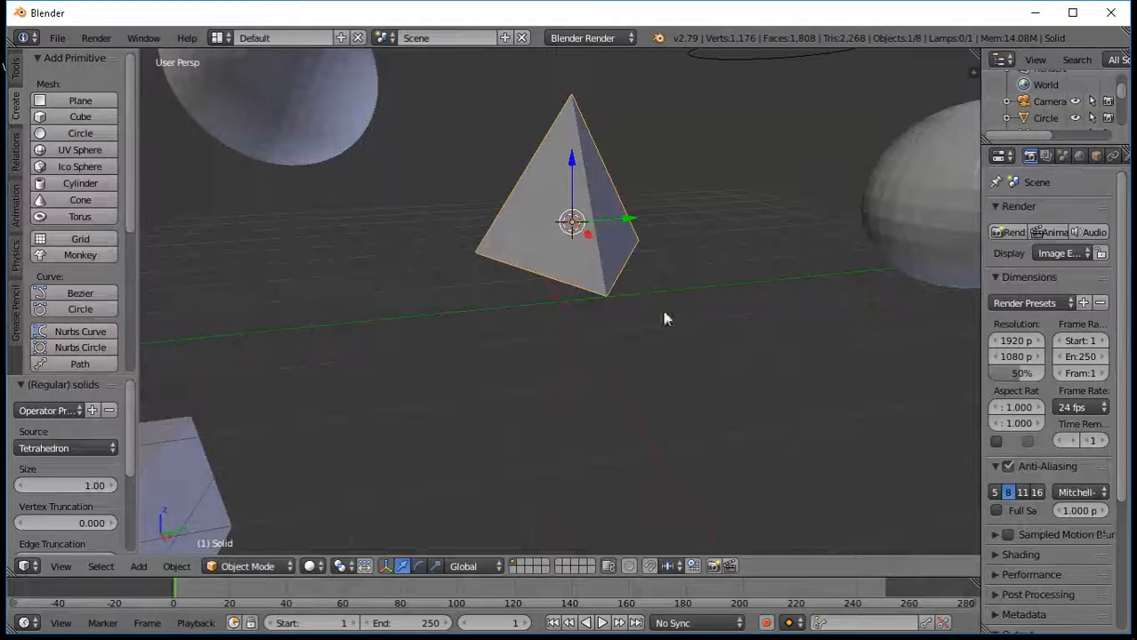
Try the solid's source as Hexahedron, Octahedron, Dodecahedron and Icosahedron, and delete the solid
click(79, 448)
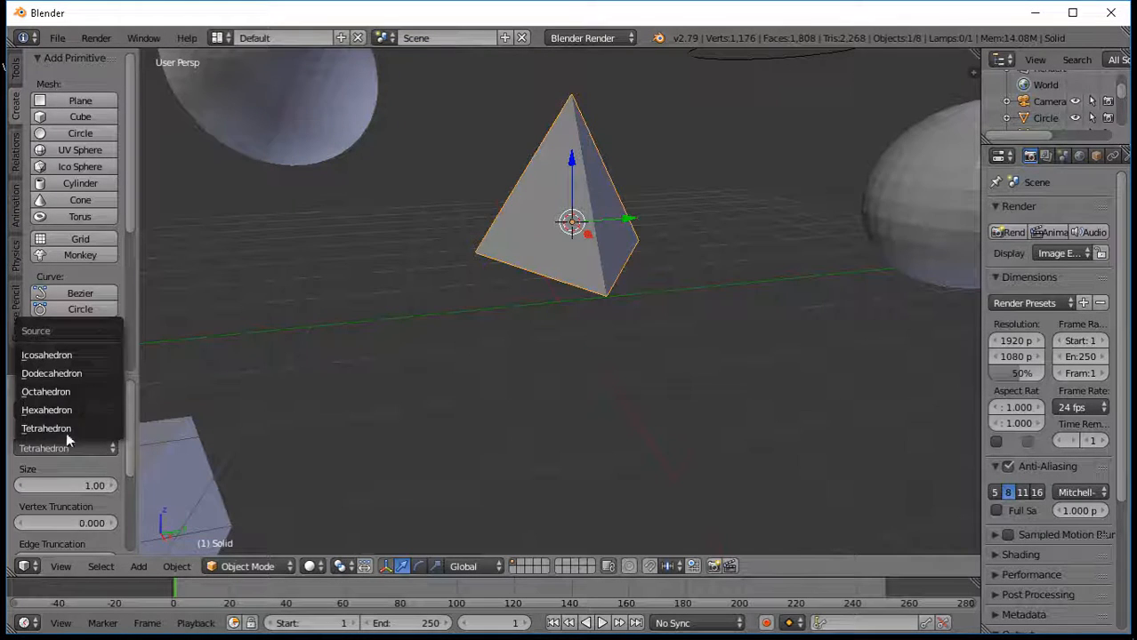
click(59, 410)
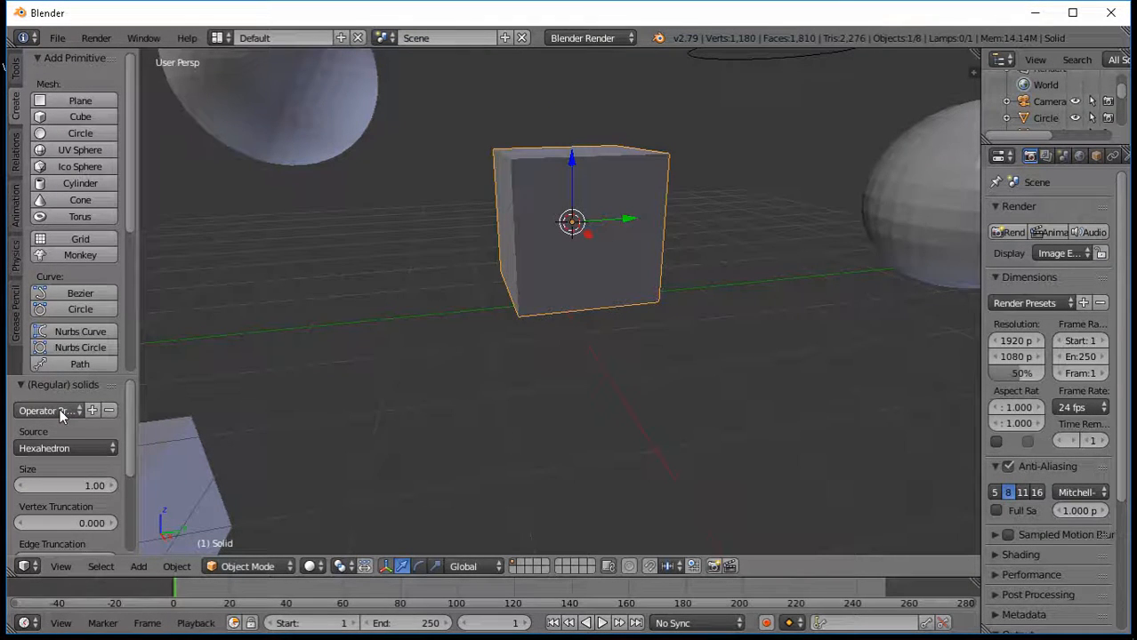
click(59, 449)
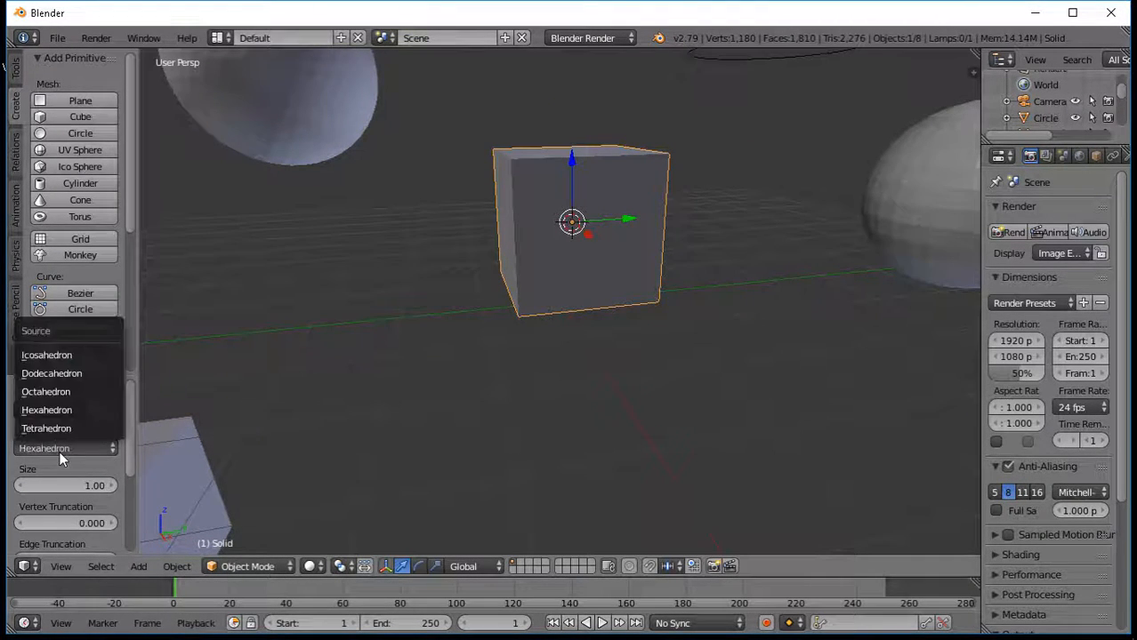
click(64, 391)
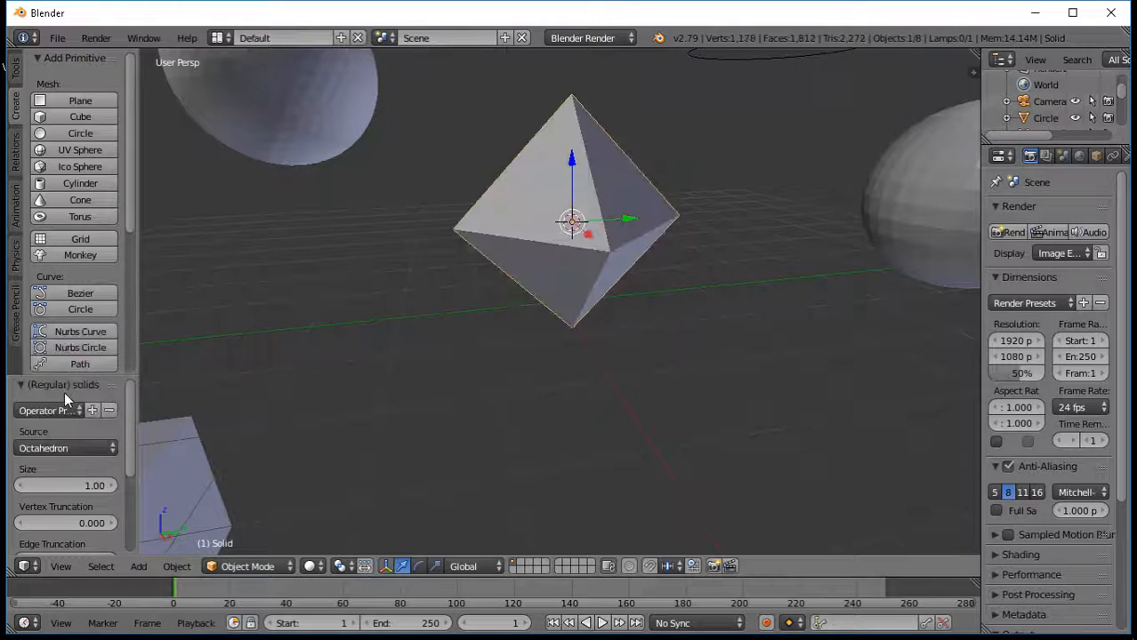
click(57, 448)
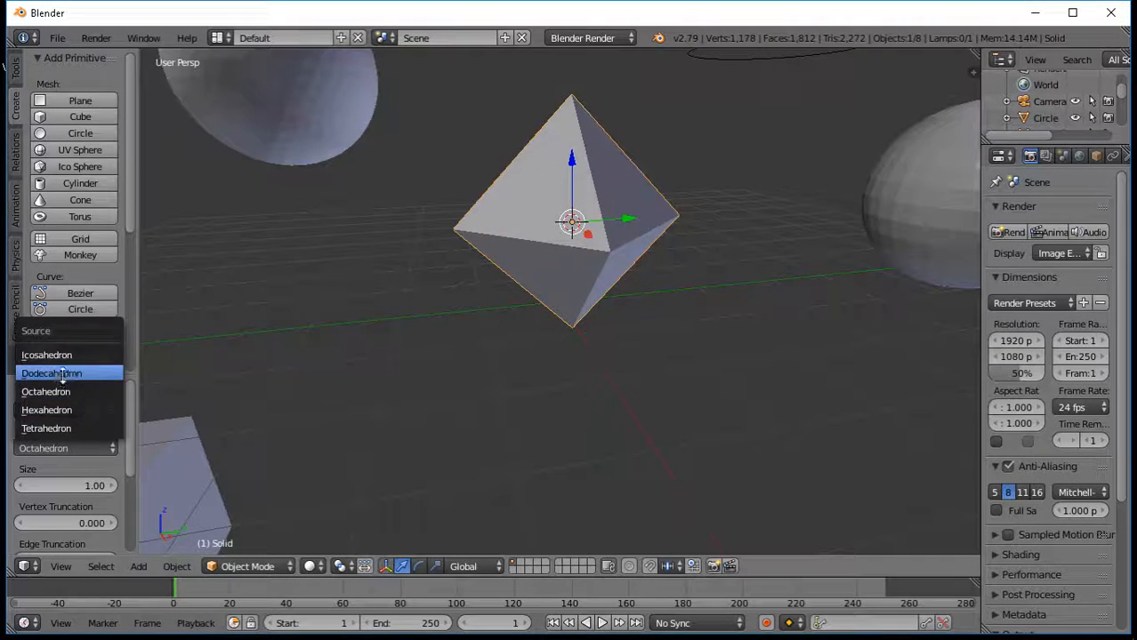
click(59, 373)
click(65, 448)
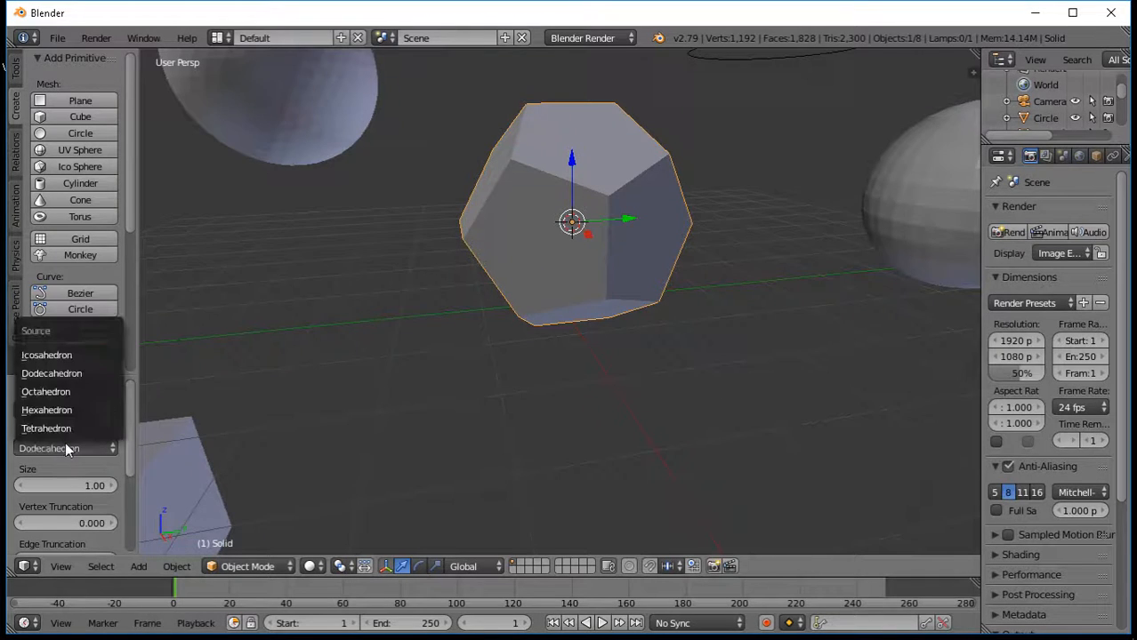
click(62, 355)
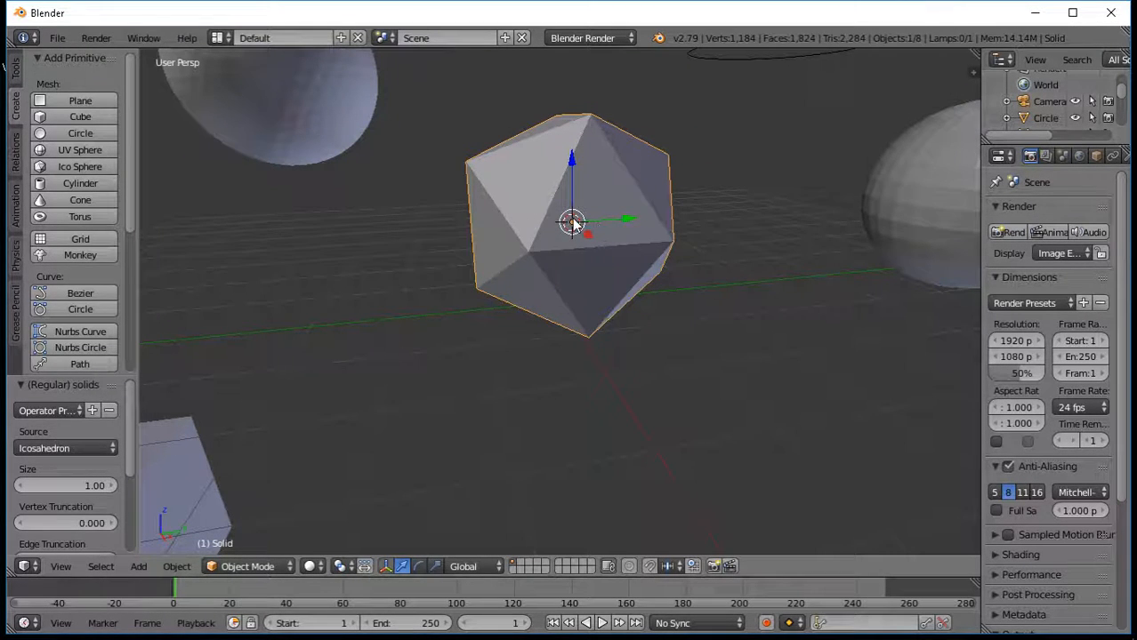
key(x)
click(574, 220)
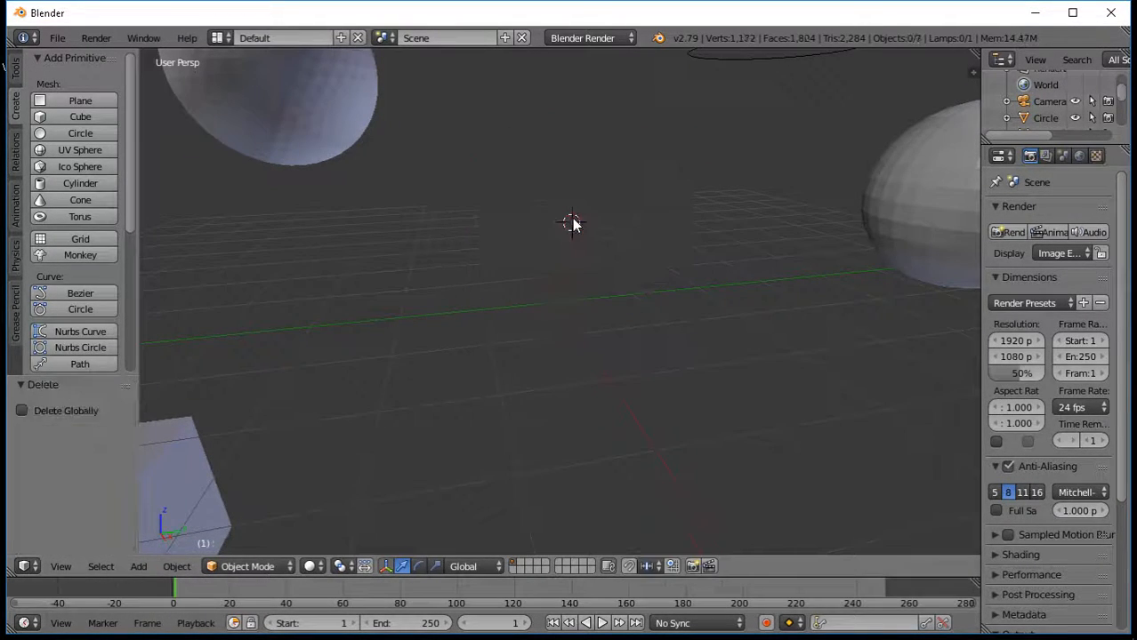
Open the user preferences and bring their window with the add-ons list to the front
click(142, 40)
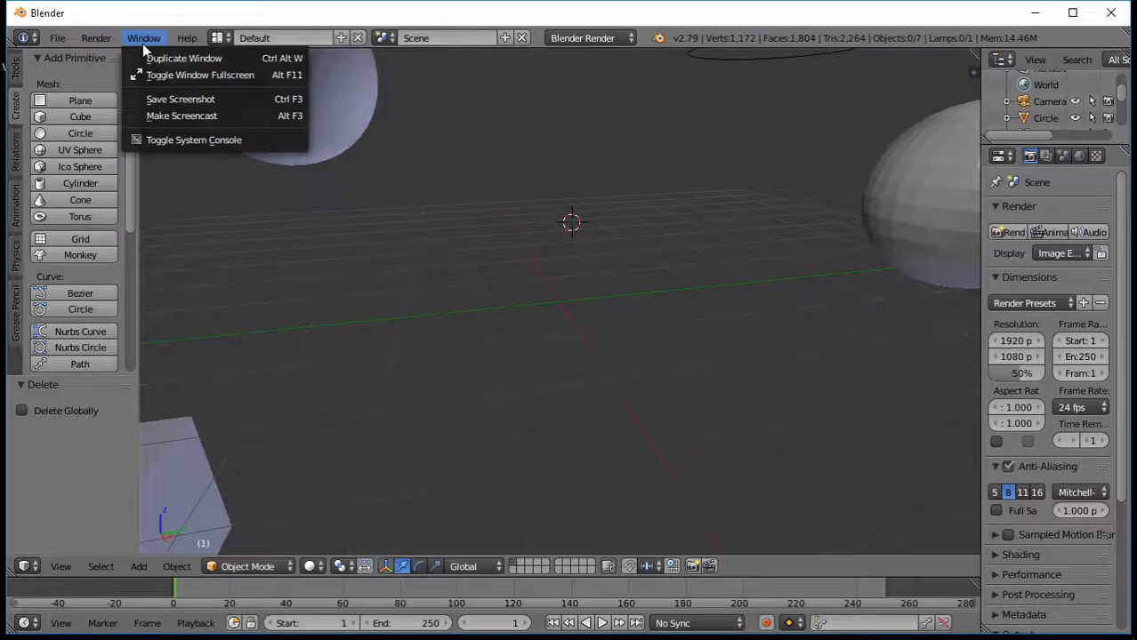
mouse_move(57, 40)
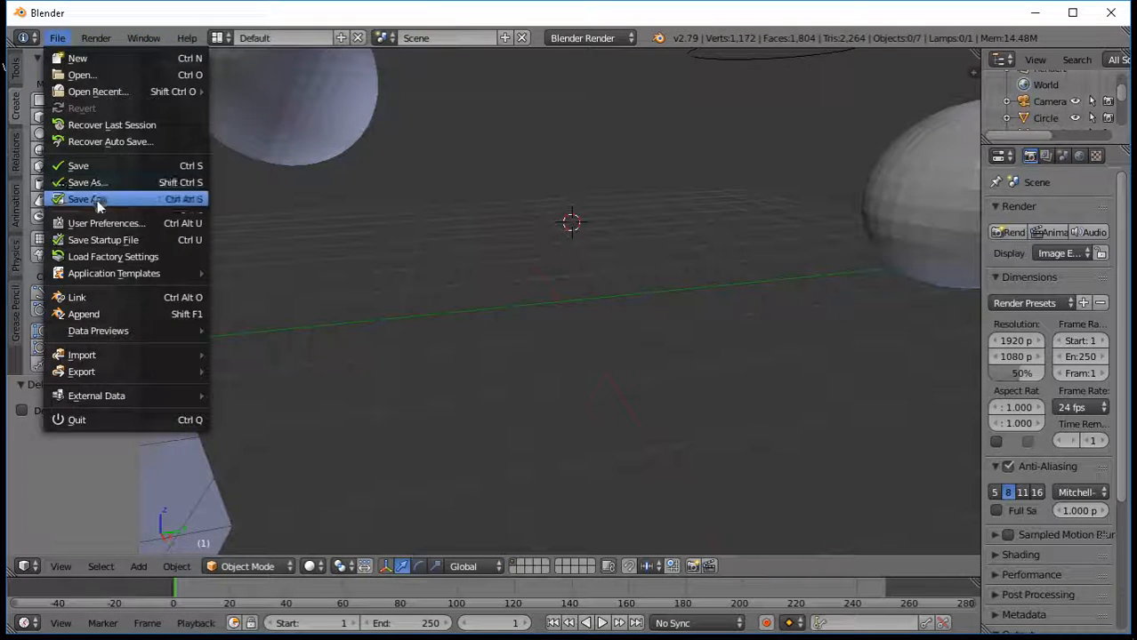
click(101, 227)
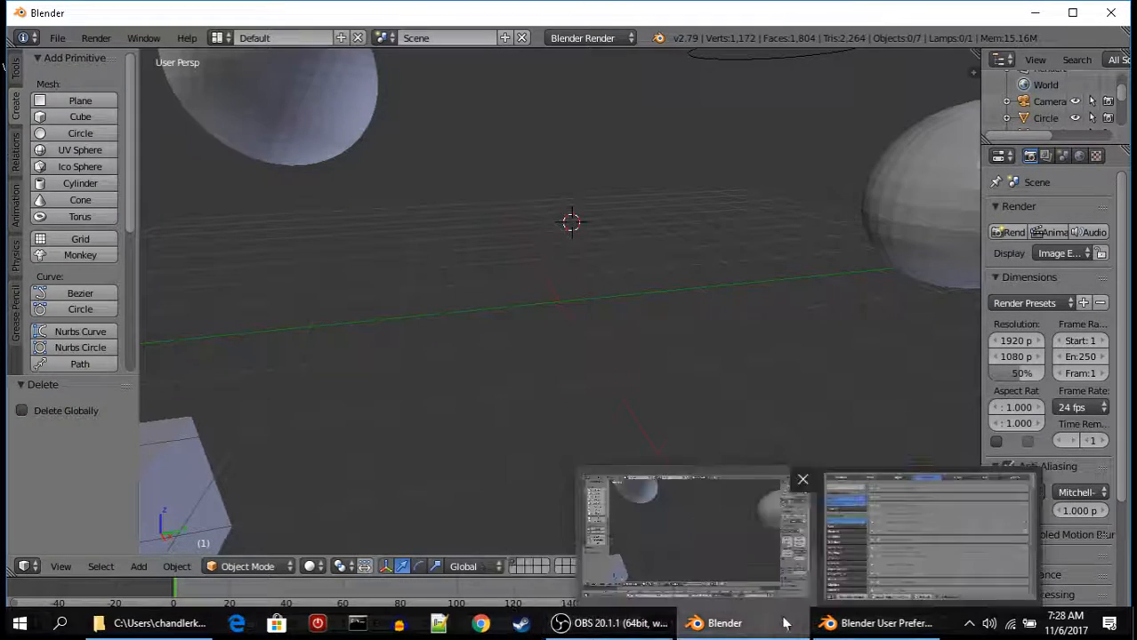
click(849, 614)
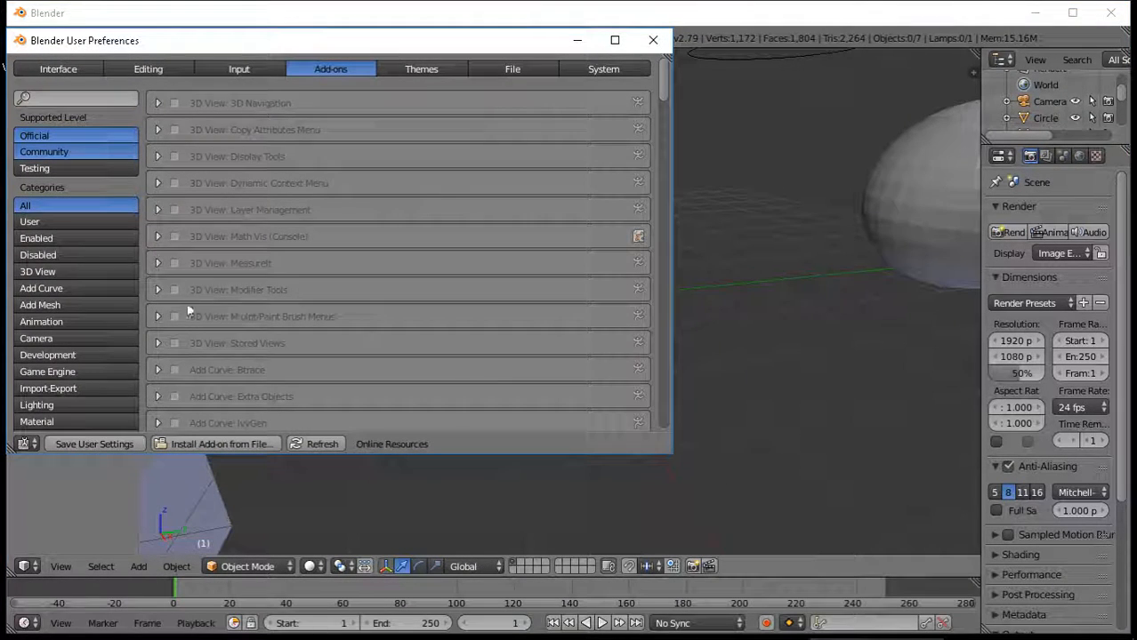
Filter the add-ons to the Add Mesh category, examine the details of the enabled Extra Objects add-on, and close the preferences
scroll(222, 299, down, 1)
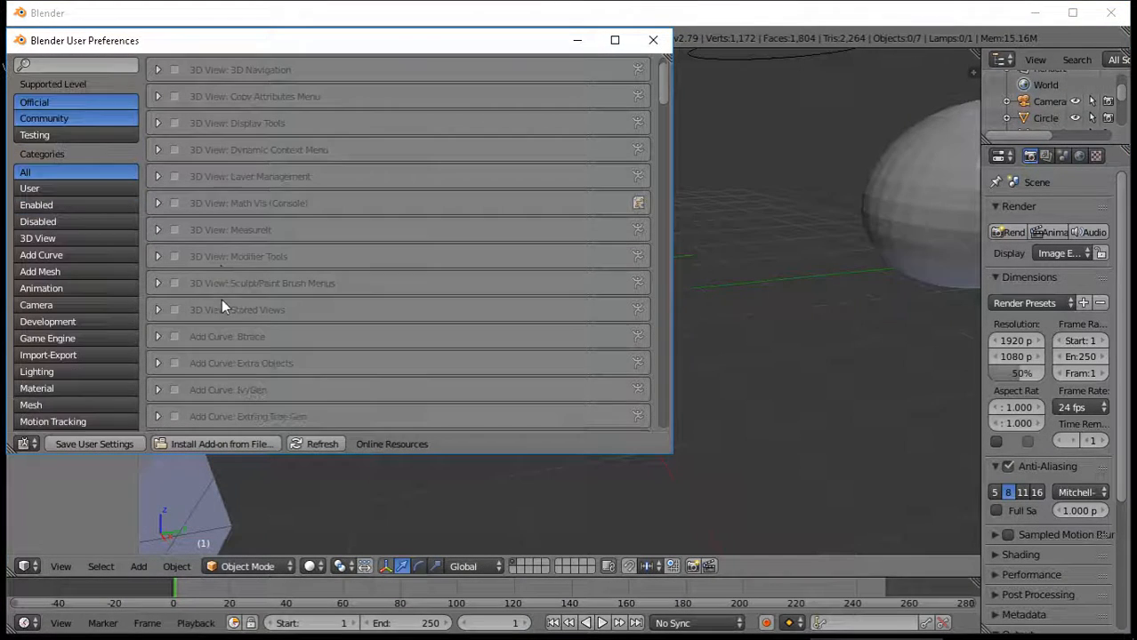
scroll(62, 363, down, 1)
click(58, 371)
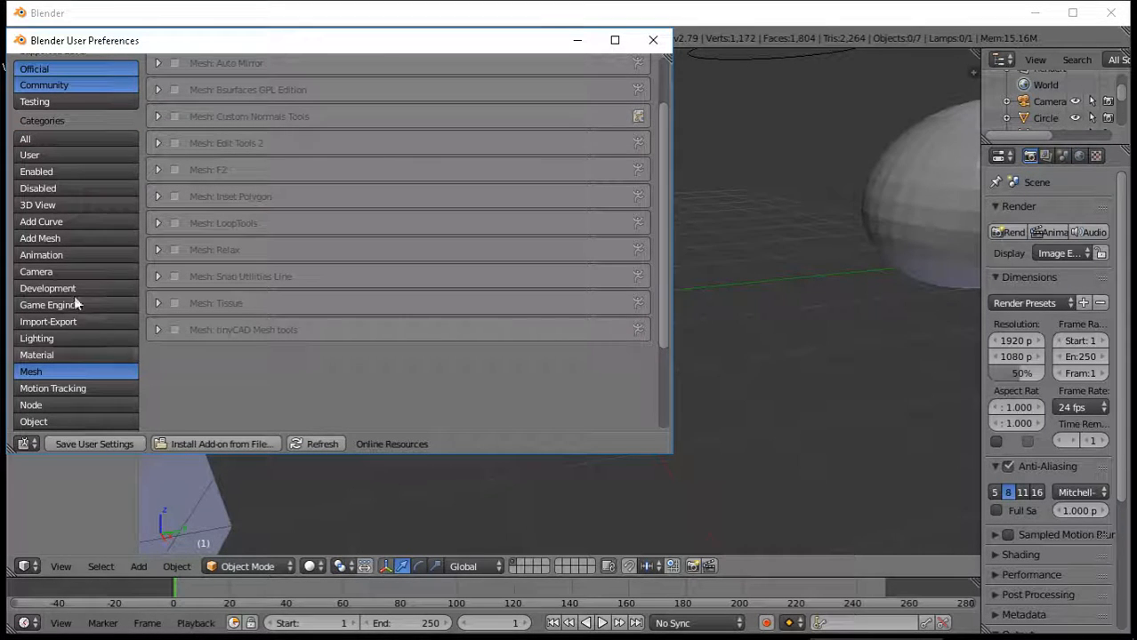
click(62, 238)
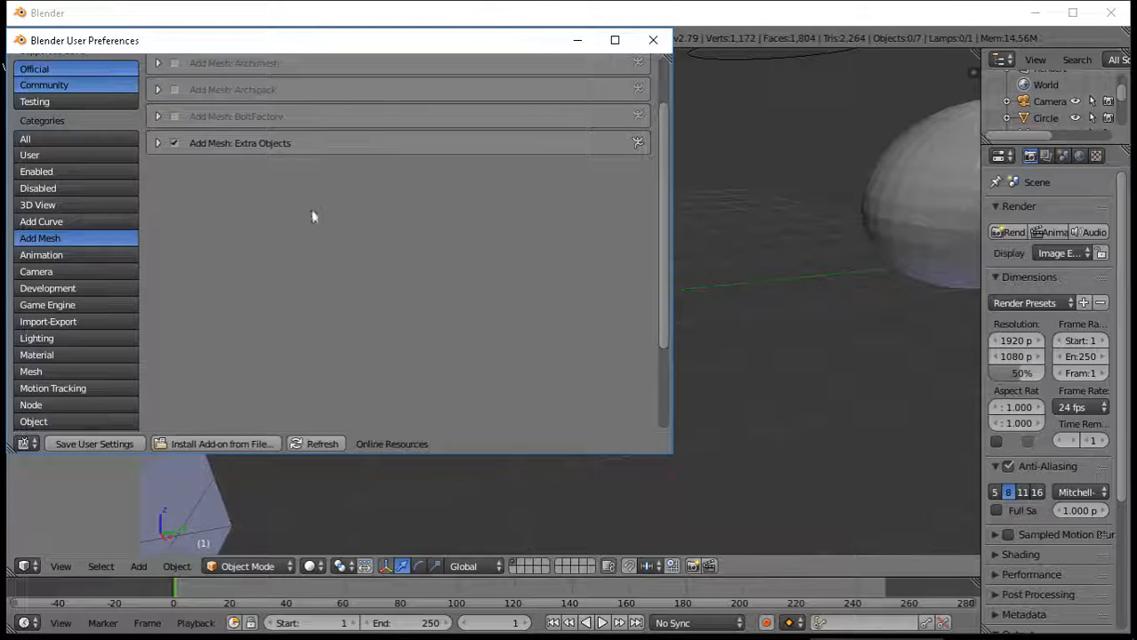
scroll(310, 207, up, 2)
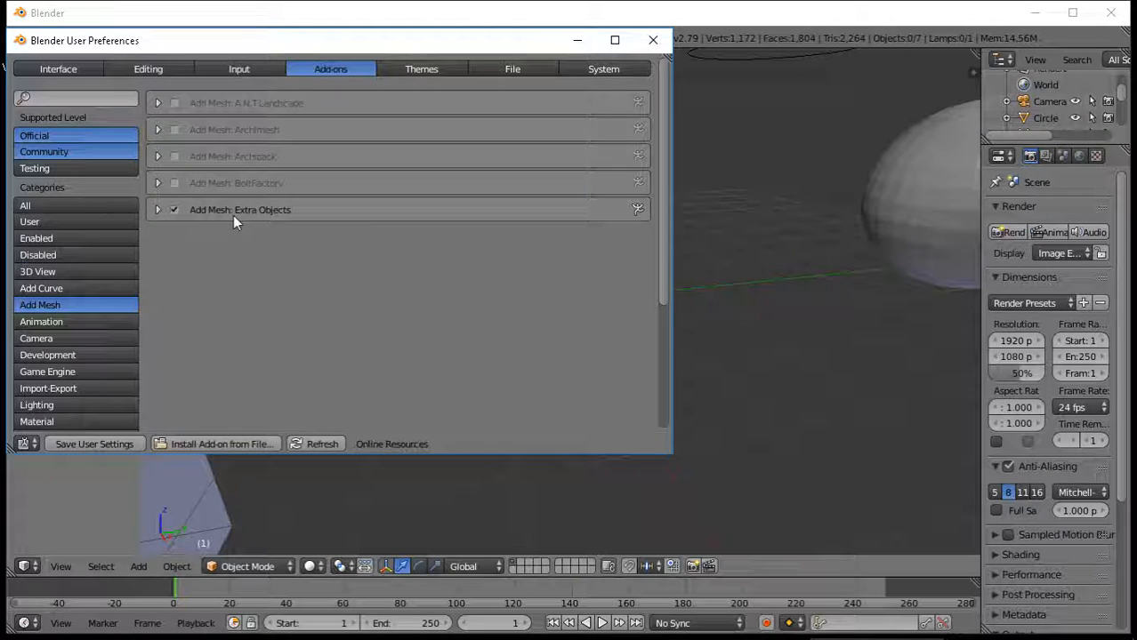
click(158, 211)
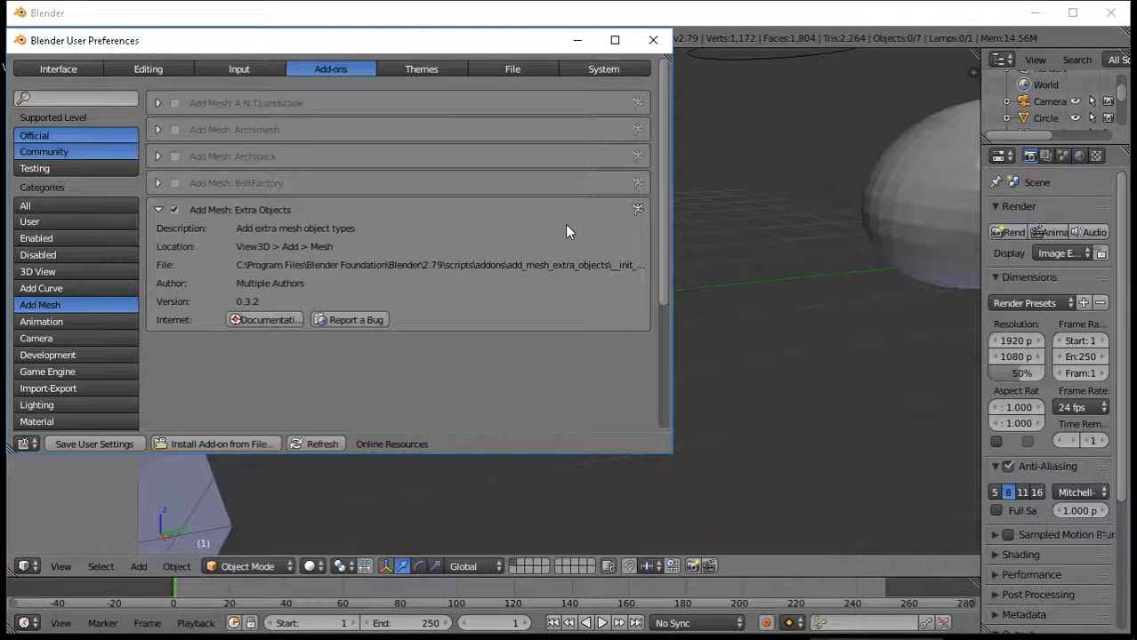
click(653, 40)
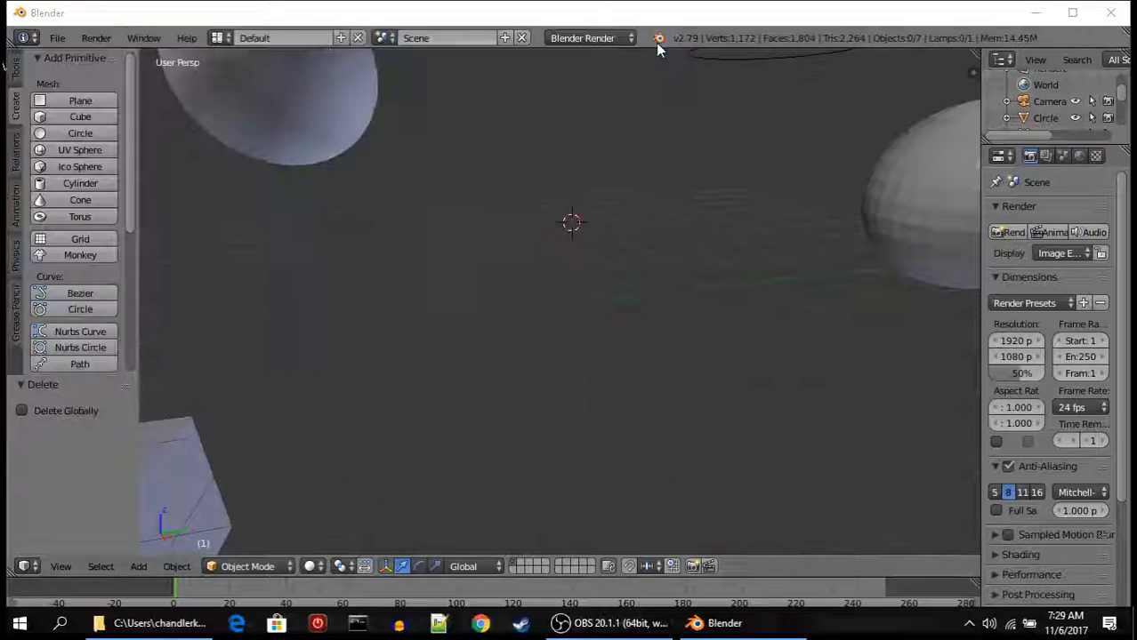
Add a Geodesic Dome mesh to the scene
click(139, 570)
mouse_move(164, 549)
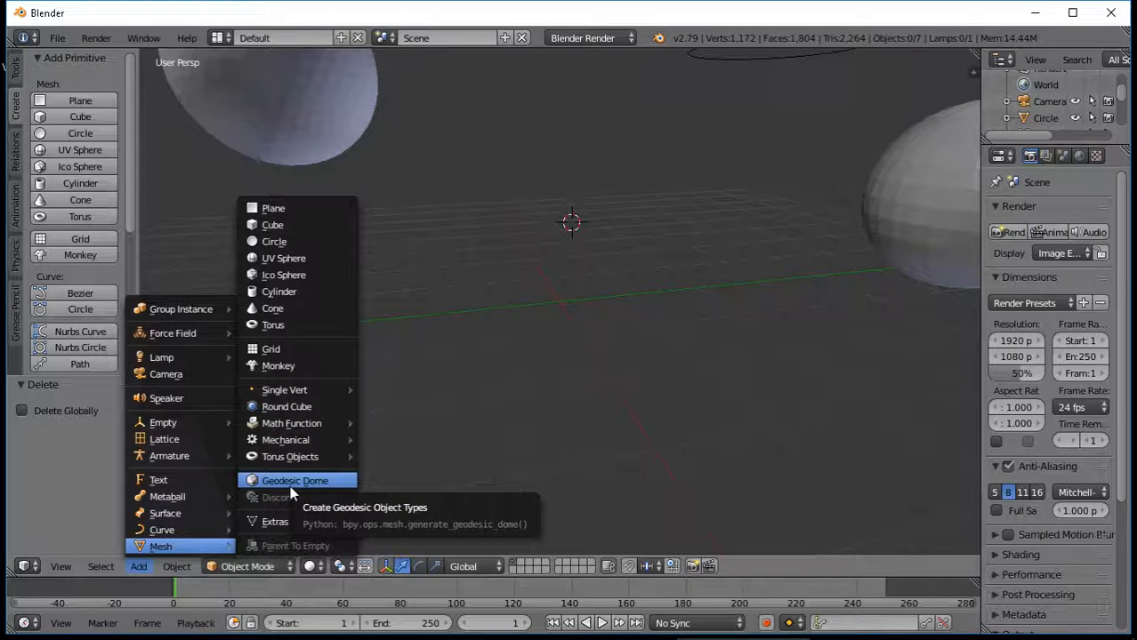
click(289, 485)
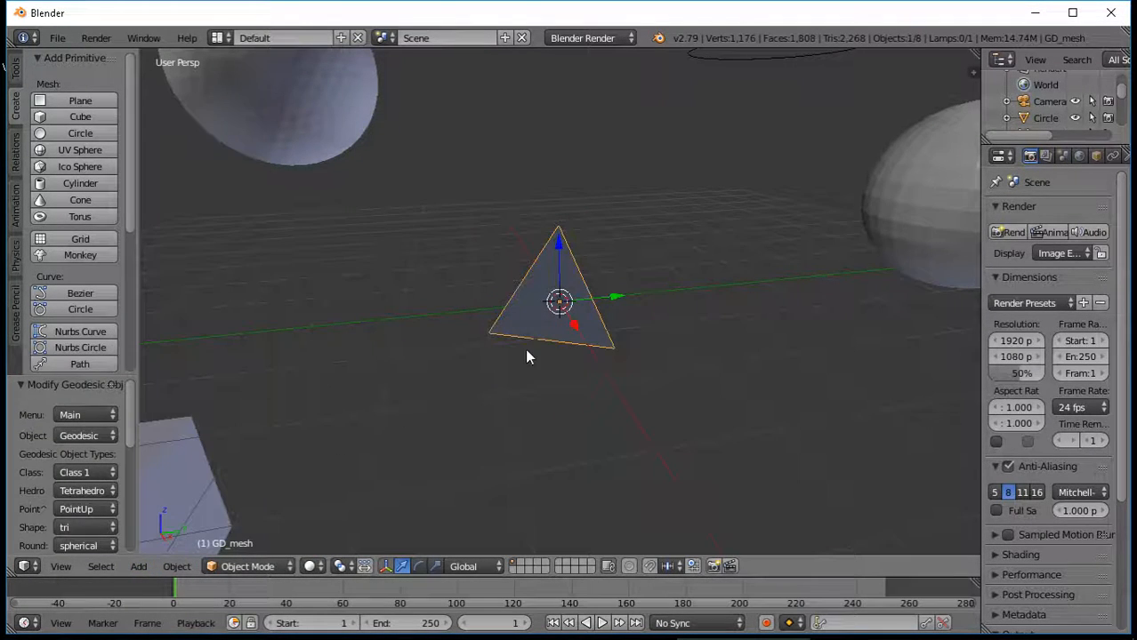
Try the Cylinder, Grid, Geodesic and Sphere object types on the new mesh, and set its object type to Cylinder
click(95, 436)
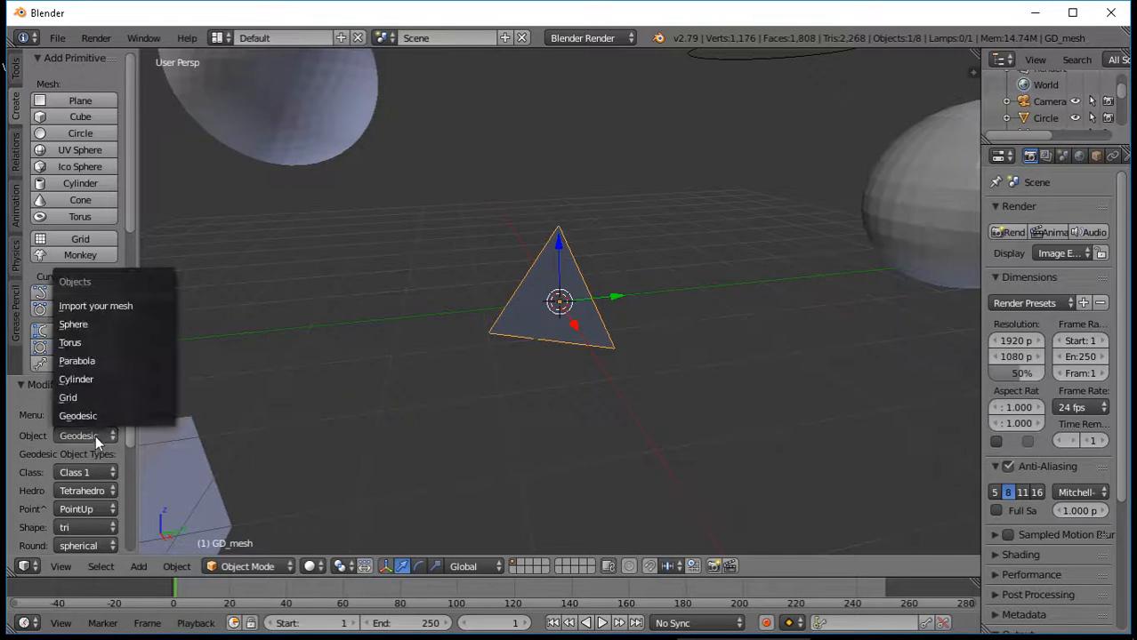
click(91, 377)
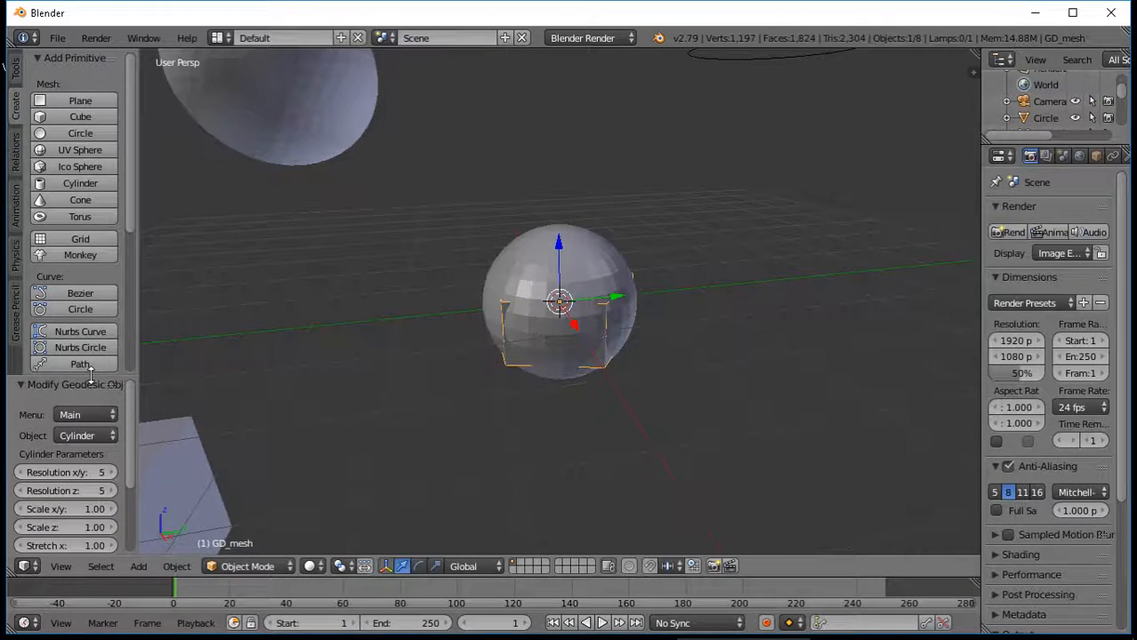
click(89, 433)
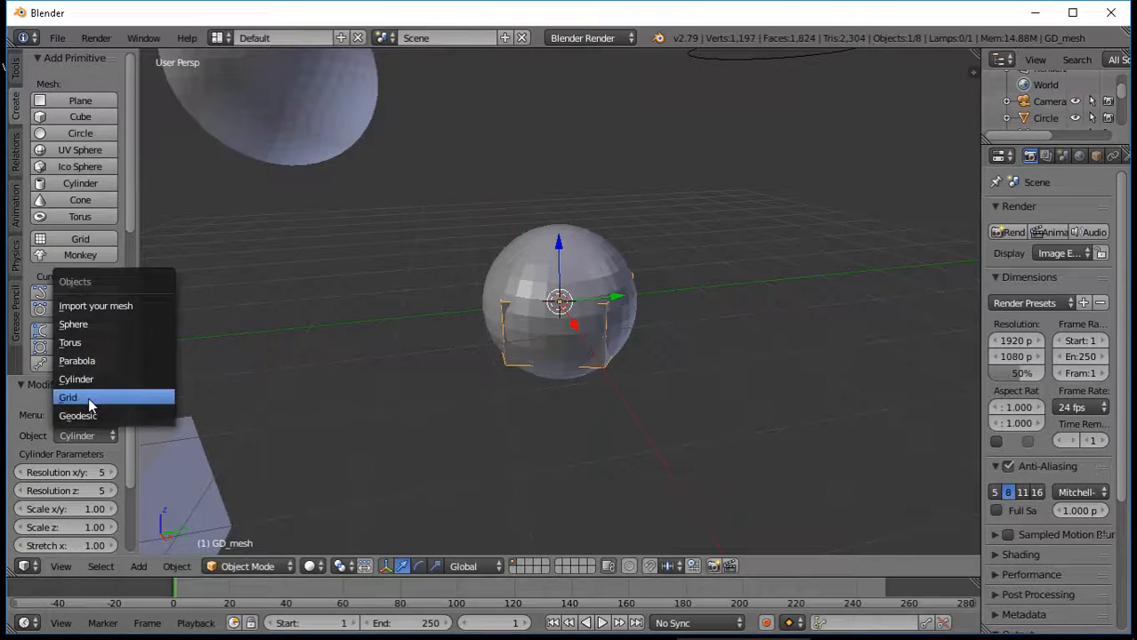
click(88, 398)
click(93, 436)
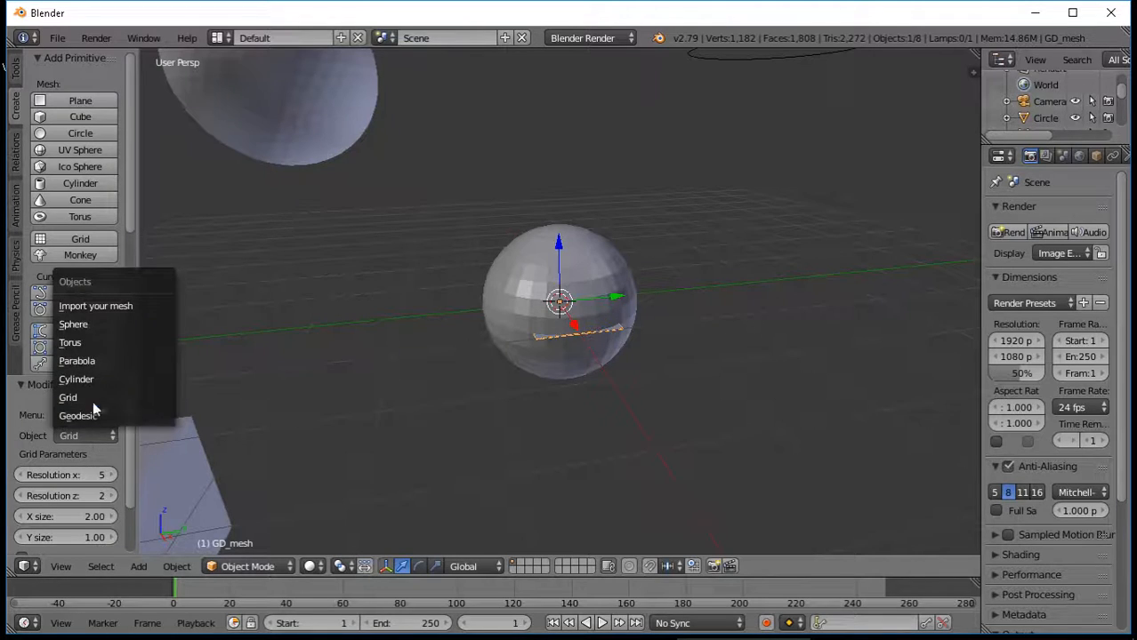
click(93, 415)
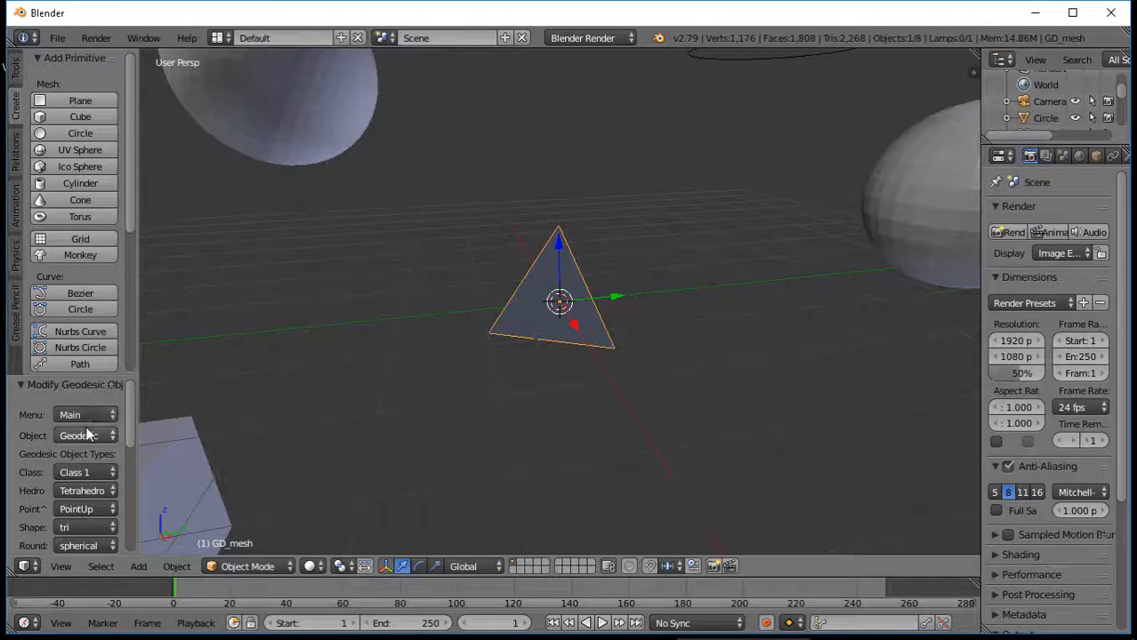
click(88, 434)
click(90, 323)
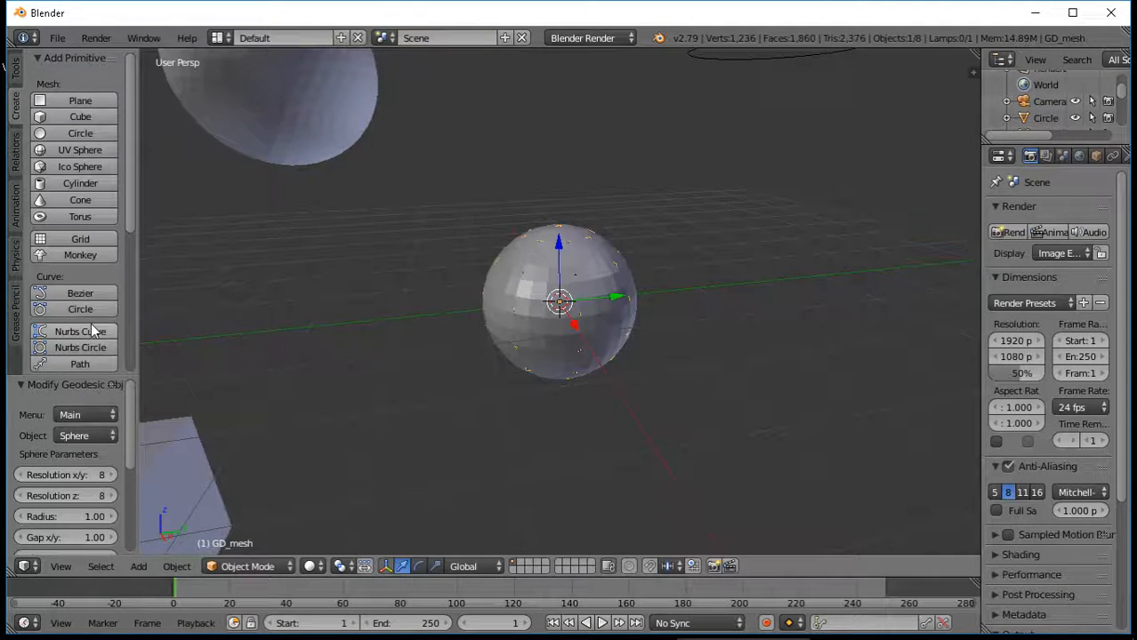
click(88, 435)
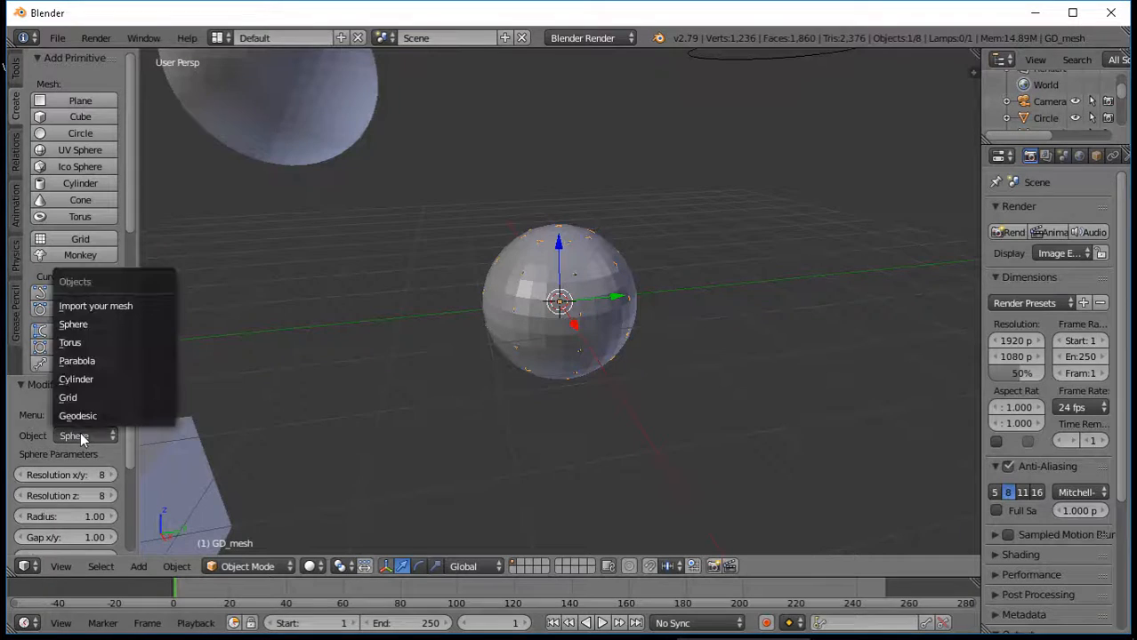
click(79, 380)
Move the sphere overlapping the cylinder mesh by about X 0.630, Y 2.729, Z 0.002, and select the cylinder mesh
key(g)
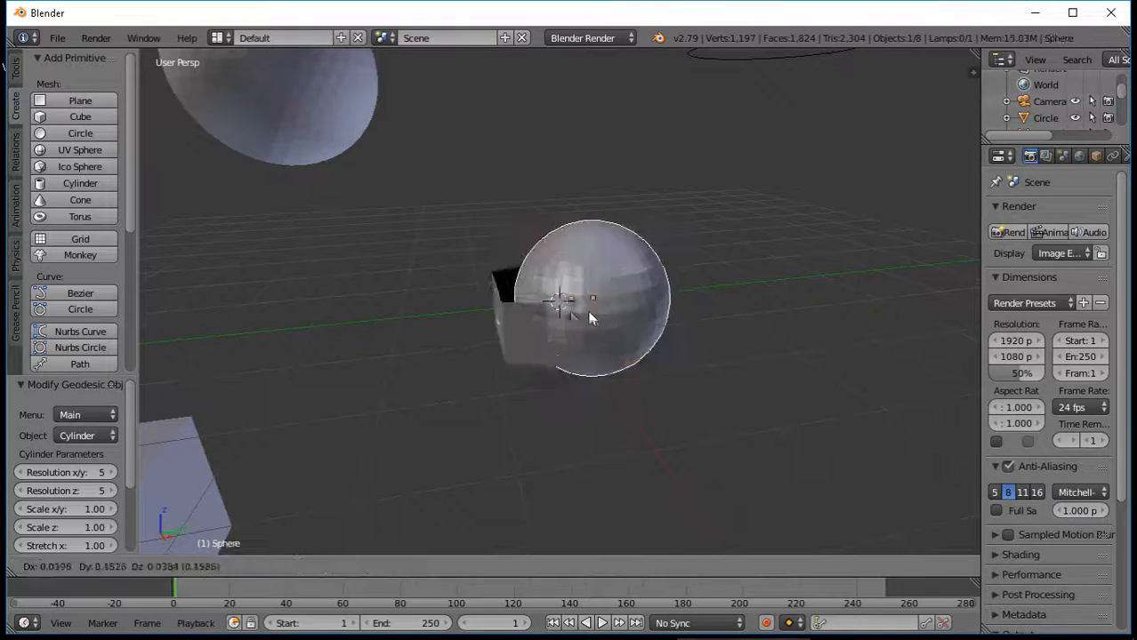
click(760, 310)
right_click(572, 324)
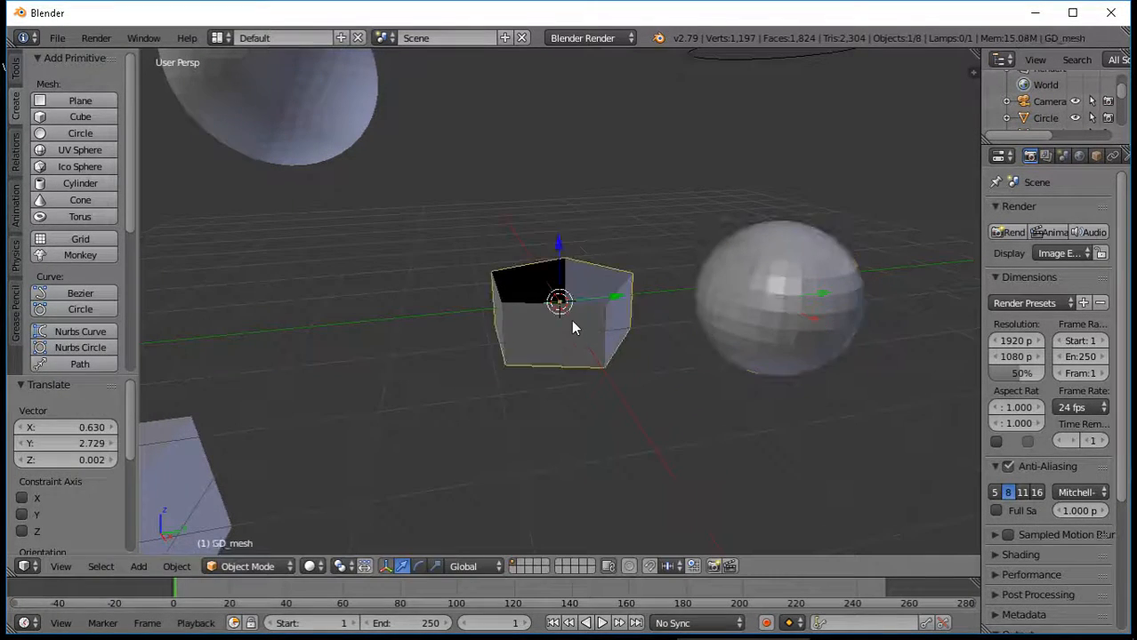
Move the cylinder mesh by about X 0.168, Y -1.818, Z -1.445, away from the scene centre
key(g)
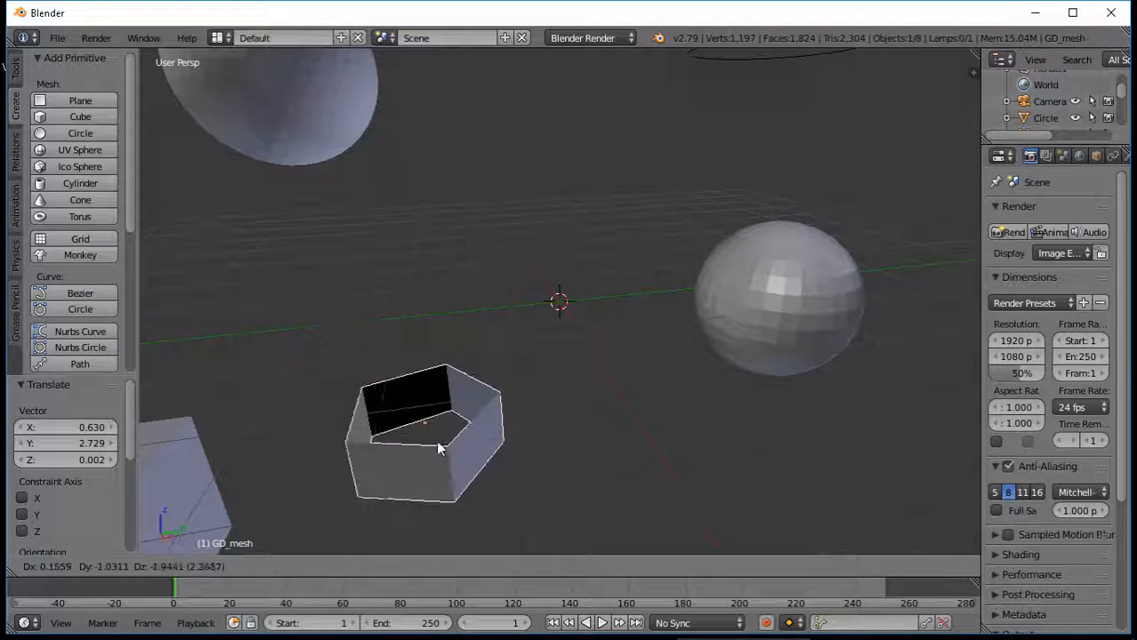
click(438, 446)
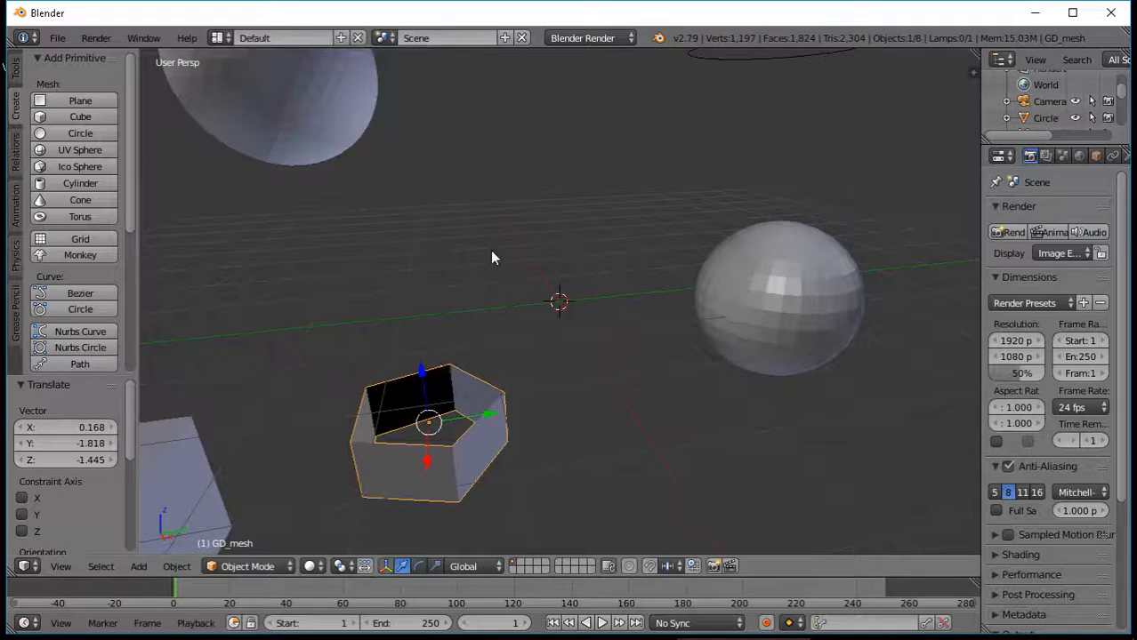
scroll(598, 251, down, 6)
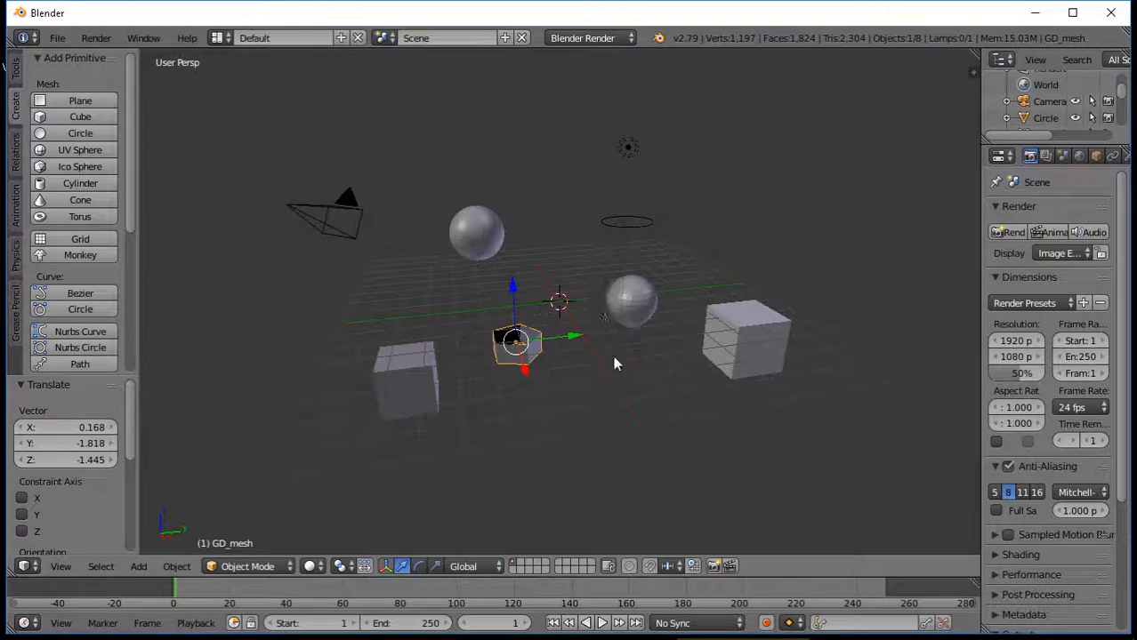
mouse_move(612, 353)
middle_down()
mouse_move(601, 400)
mouse_move(642, 414)
mouse_move(611, 401)
mouse_move(599, 363)
mouse_move(605, 371)
middle_up()
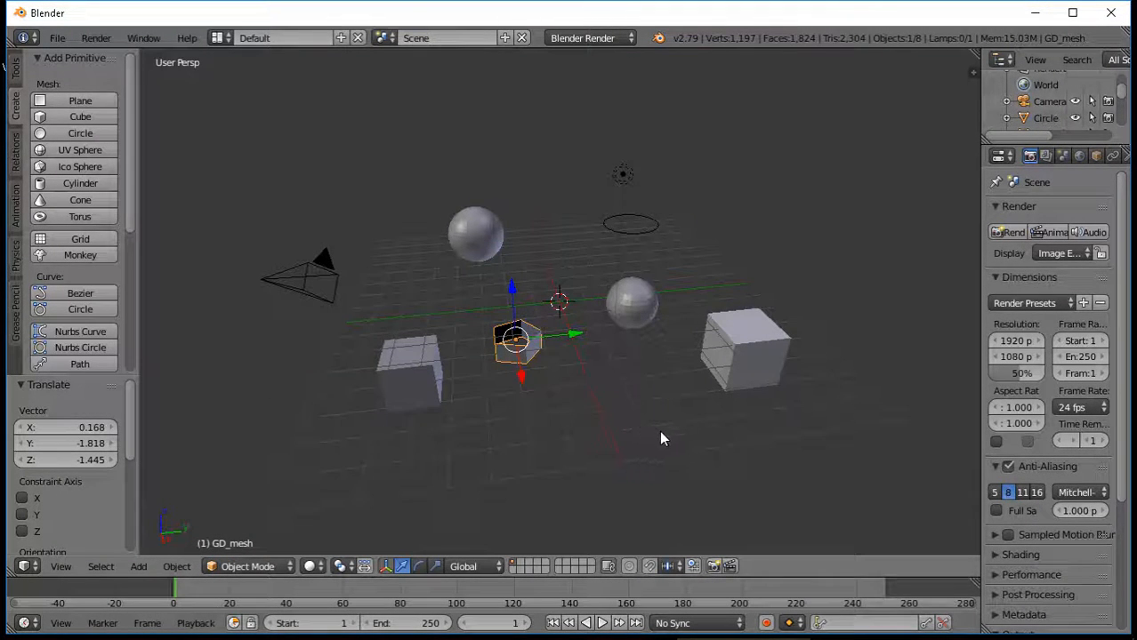
scroll(678, 407, up, 1)
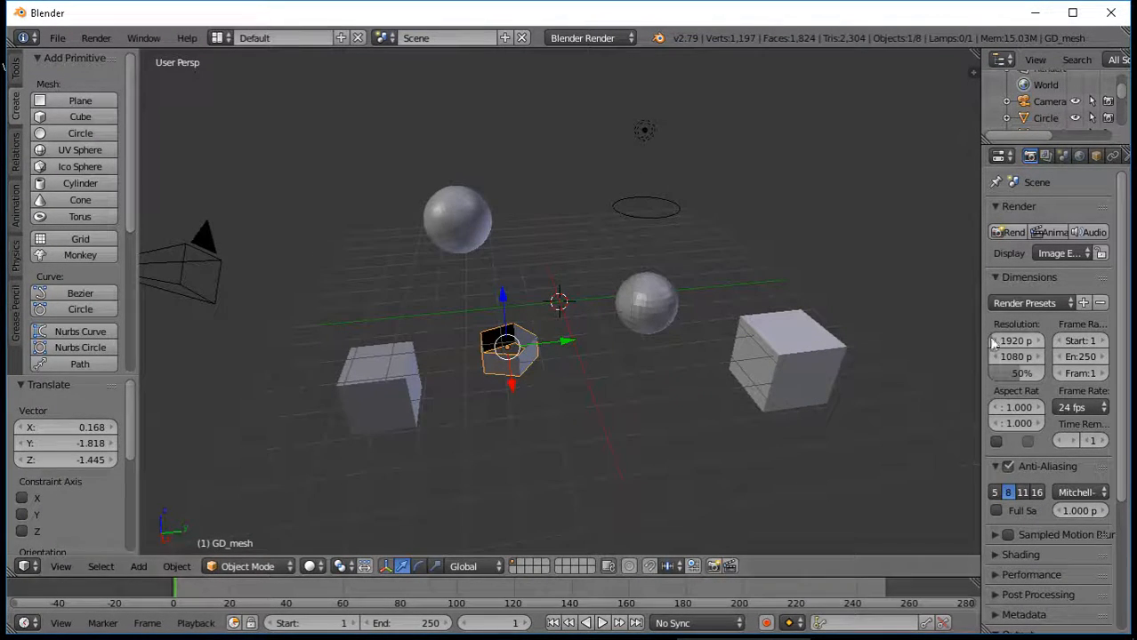
Widen the properties editor and examine the render, layer, scene, world, object, constraint, modifier, data, material, texture, particle and physics settings
drag(980, 327, 883, 355)
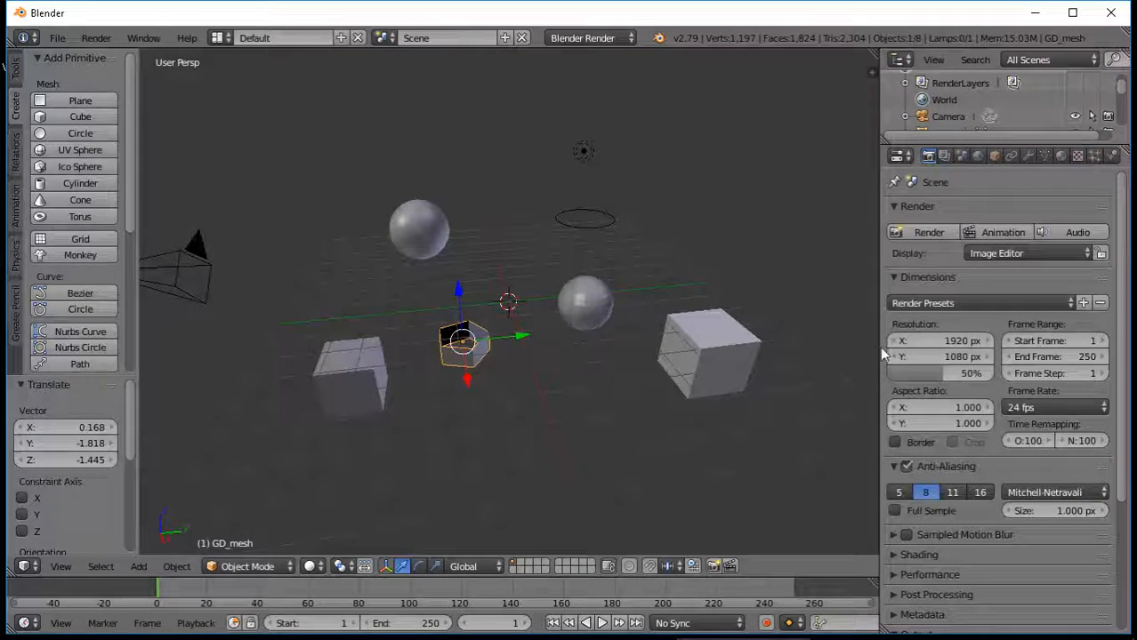
click(1061, 156)
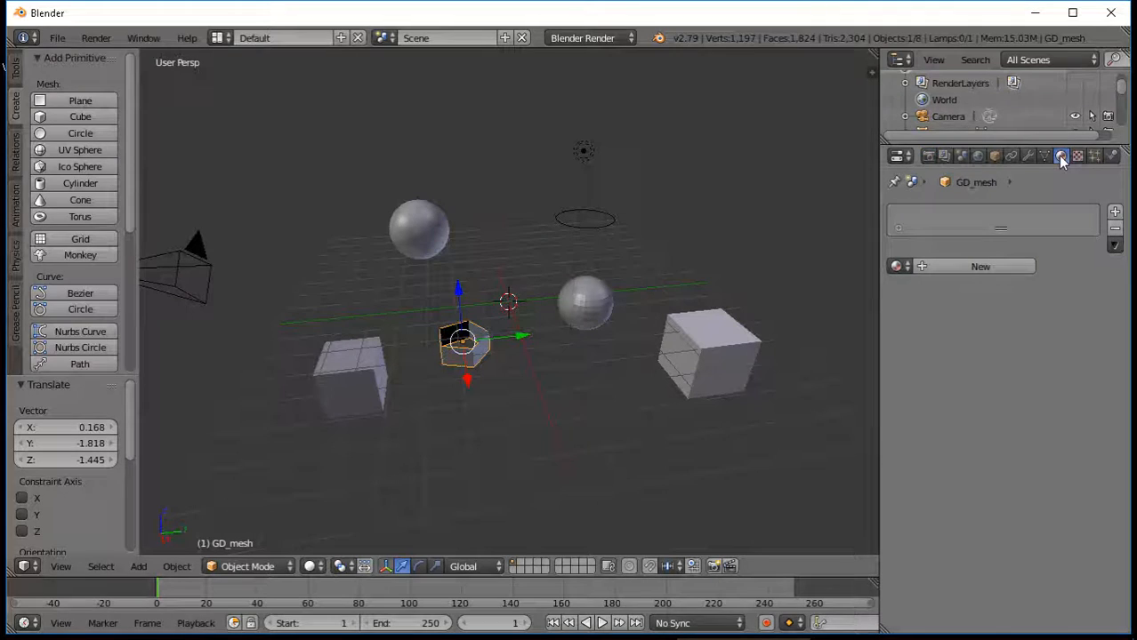
click(1010, 157)
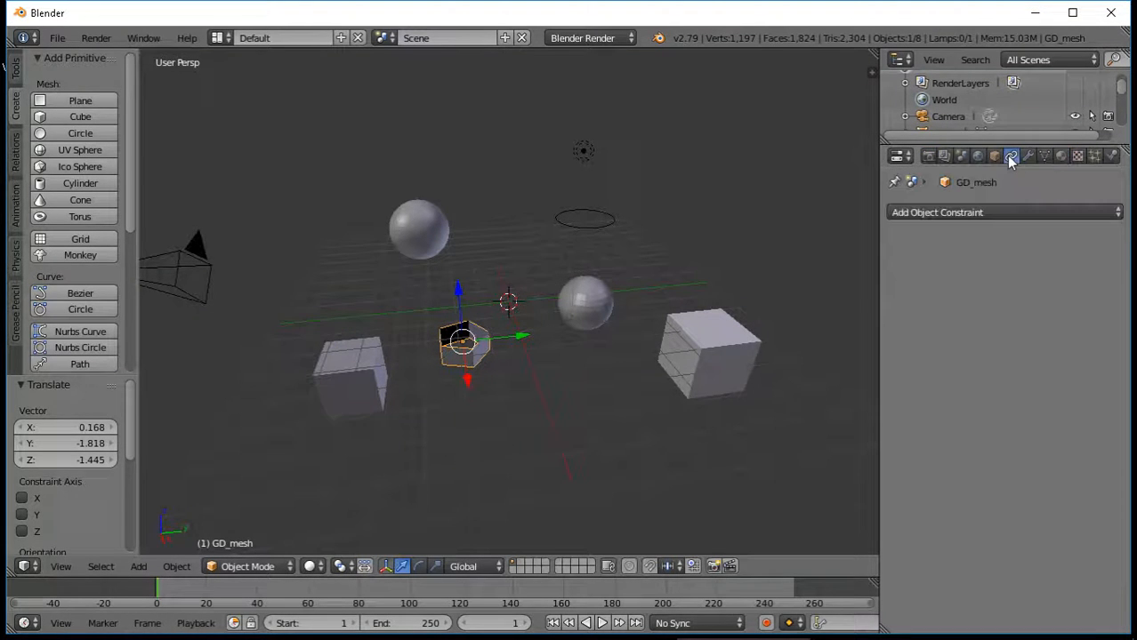
click(929, 158)
click(943, 158)
click(960, 157)
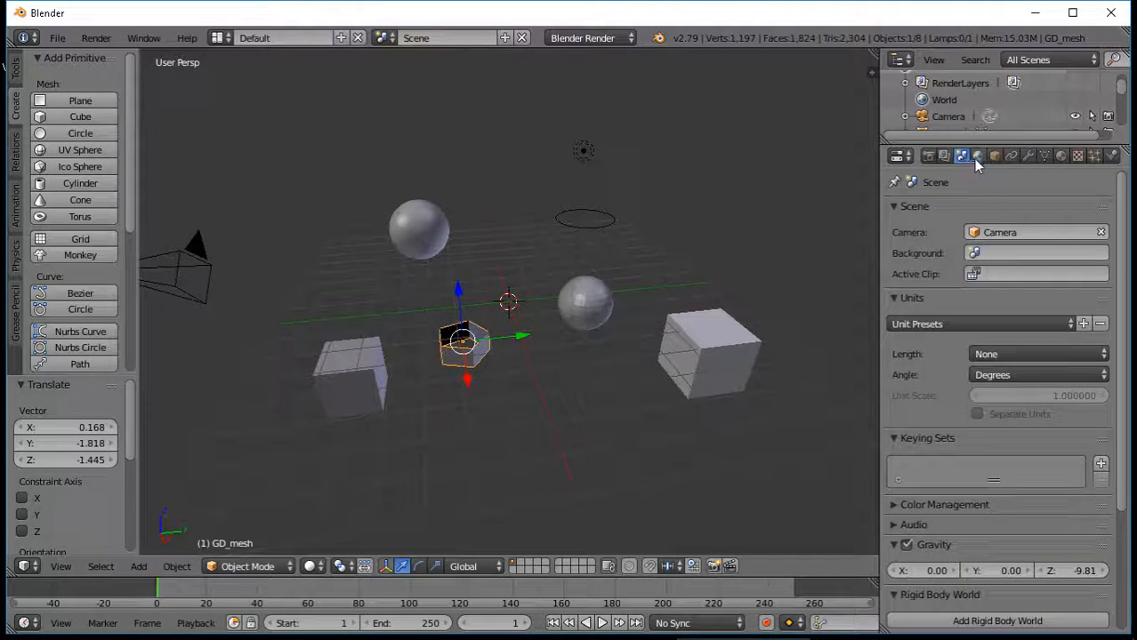
click(978, 158)
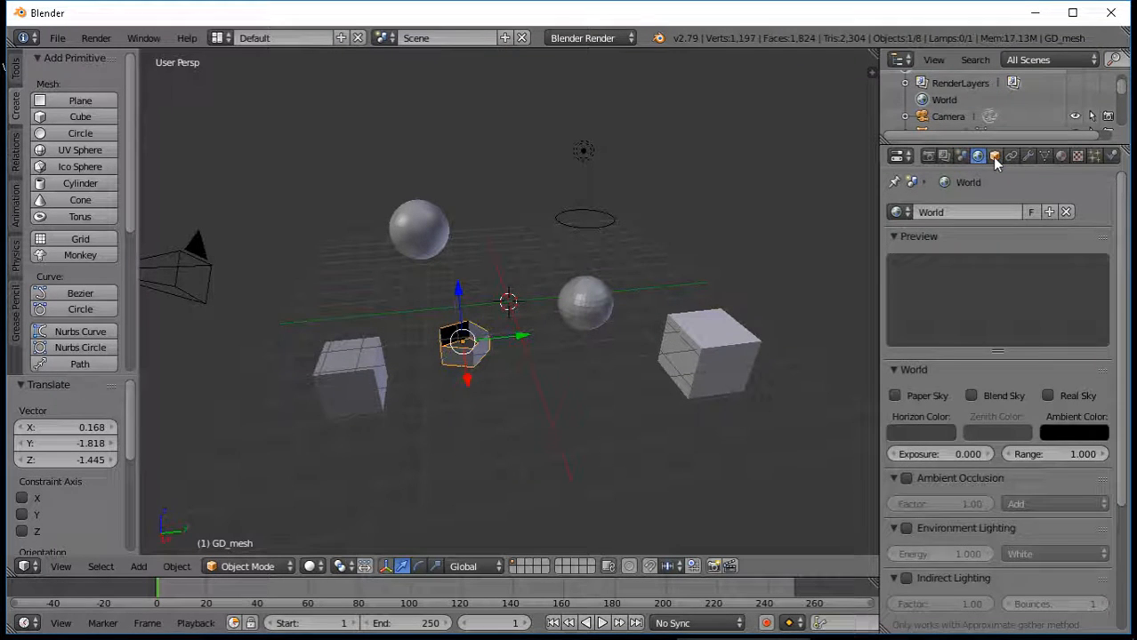
click(994, 158)
click(1011, 158)
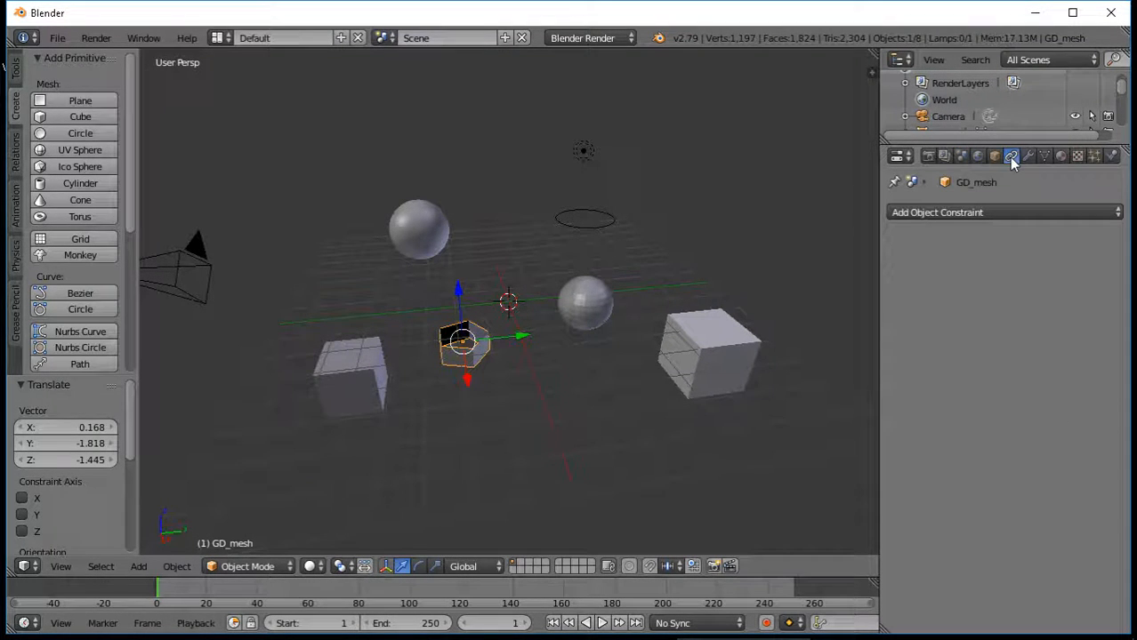
click(1027, 158)
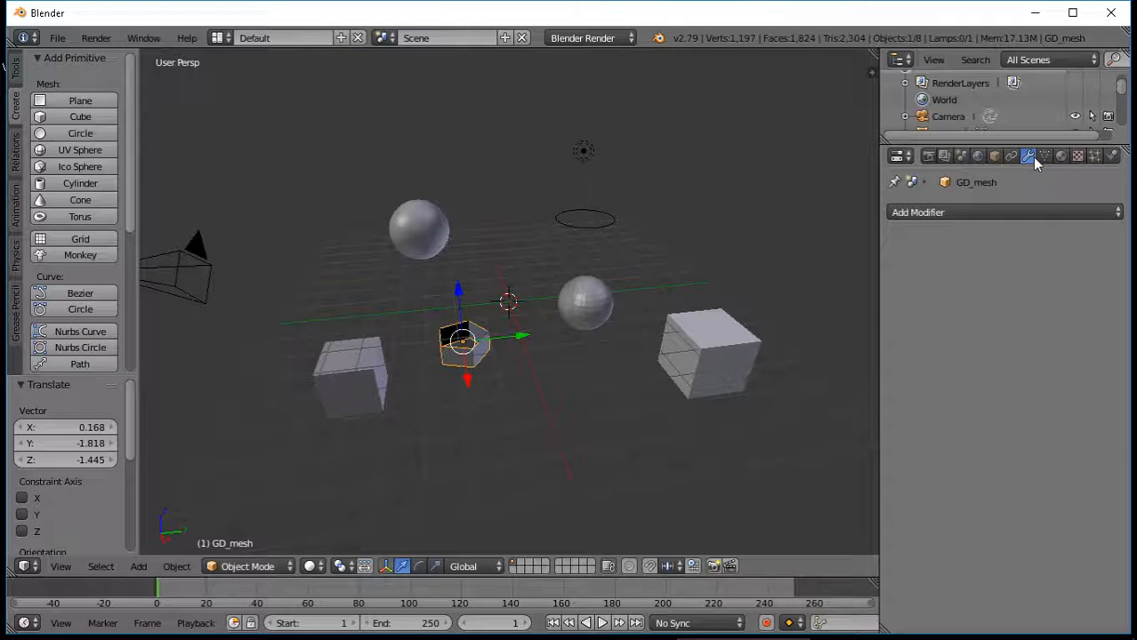
click(1044, 157)
click(1063, 158)
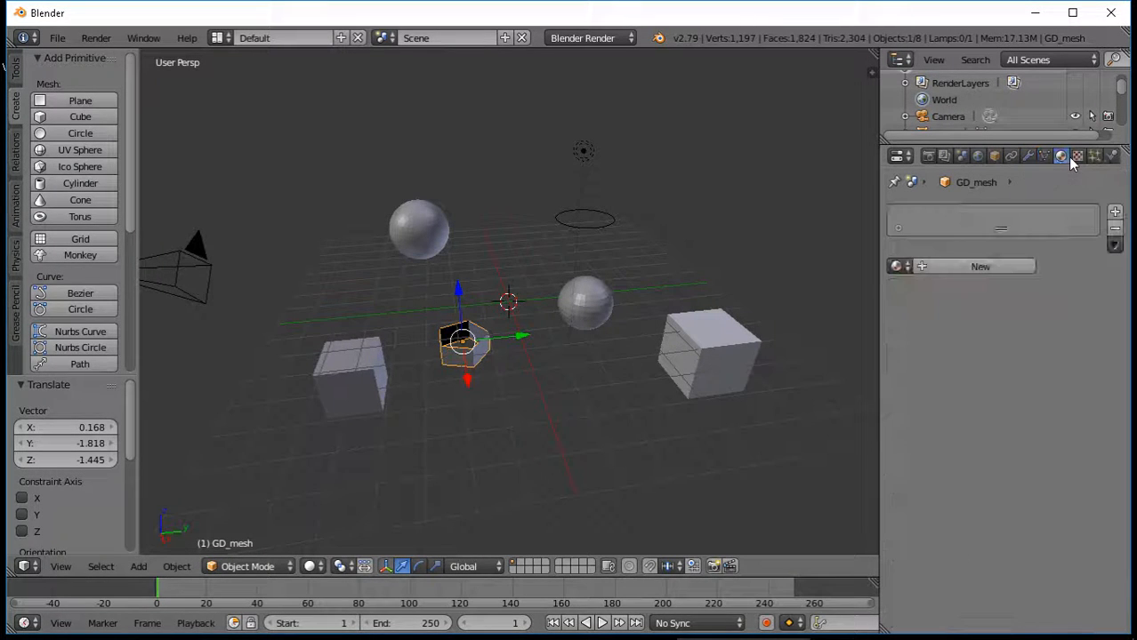
click(1078, 157)
click(1096, 160)
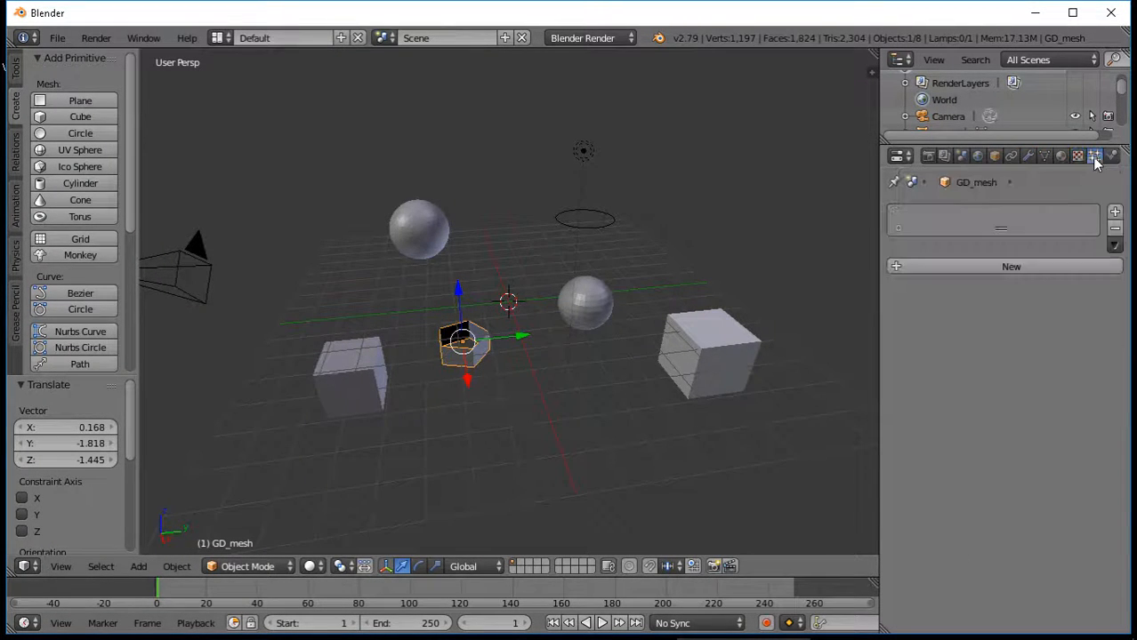
click(1111, 158)
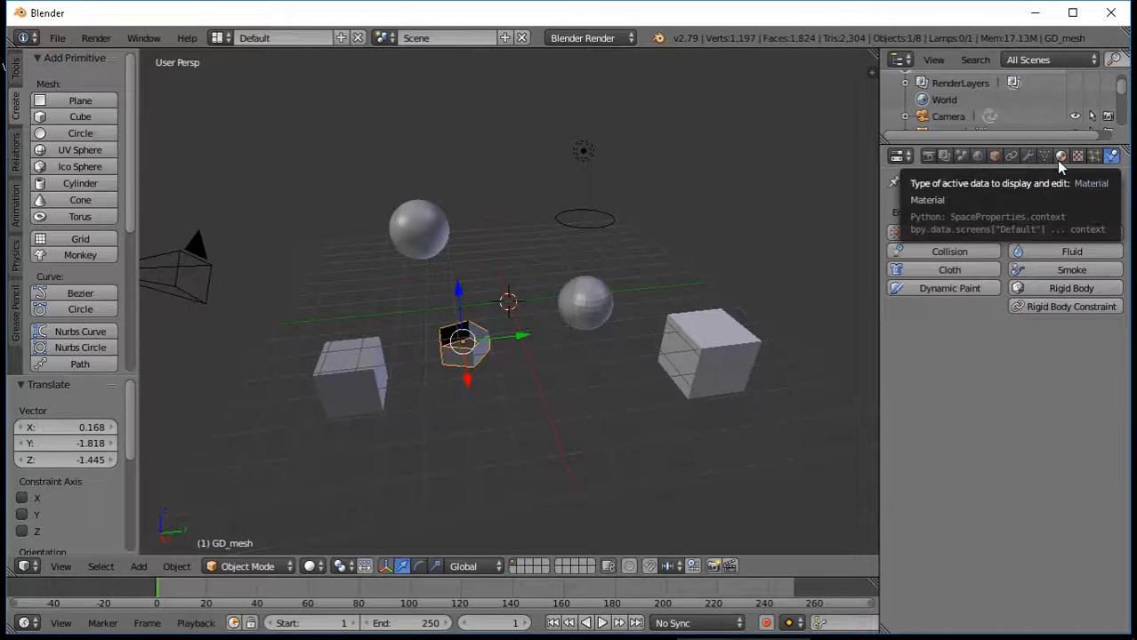
Assign the existing material named Material to the cylinder mesh
click(1060, 158)
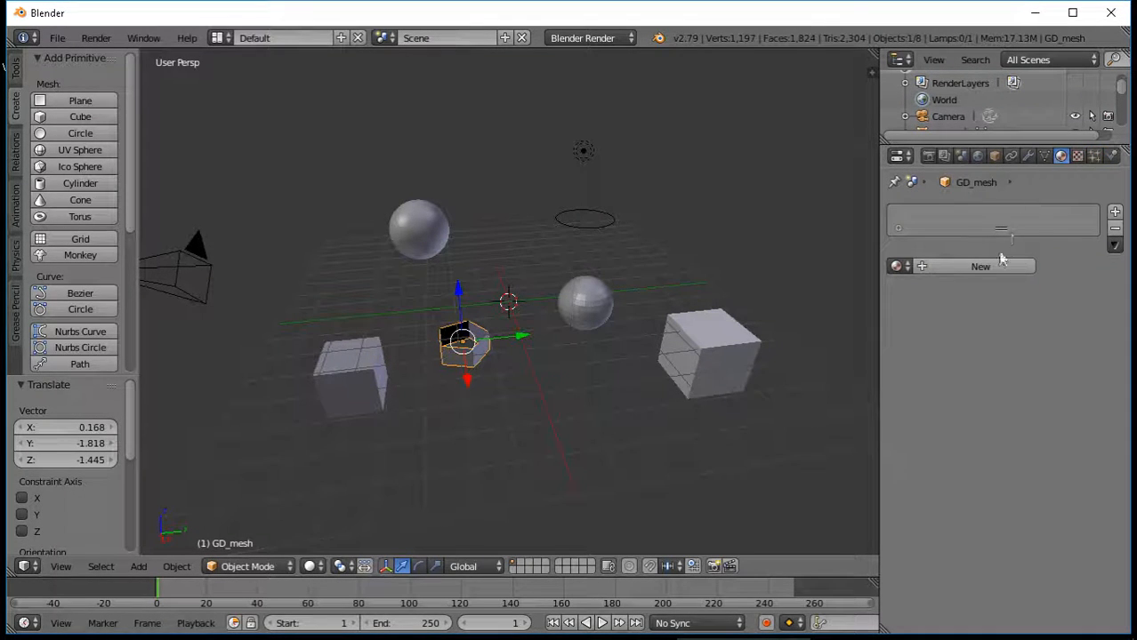
click(896, 266)
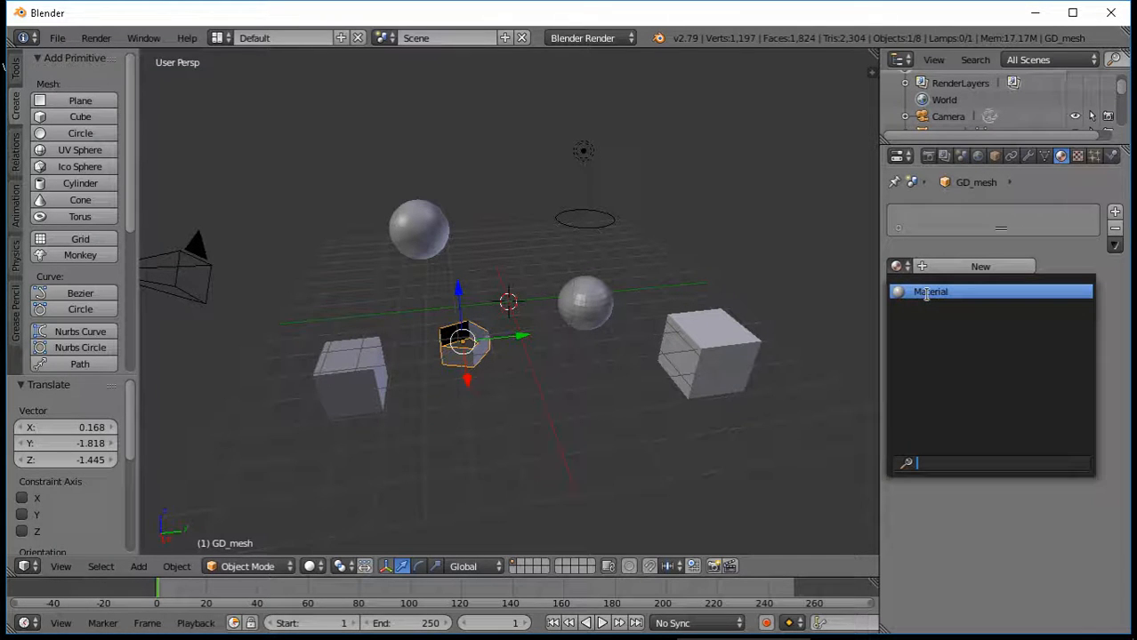
click(926, 293)
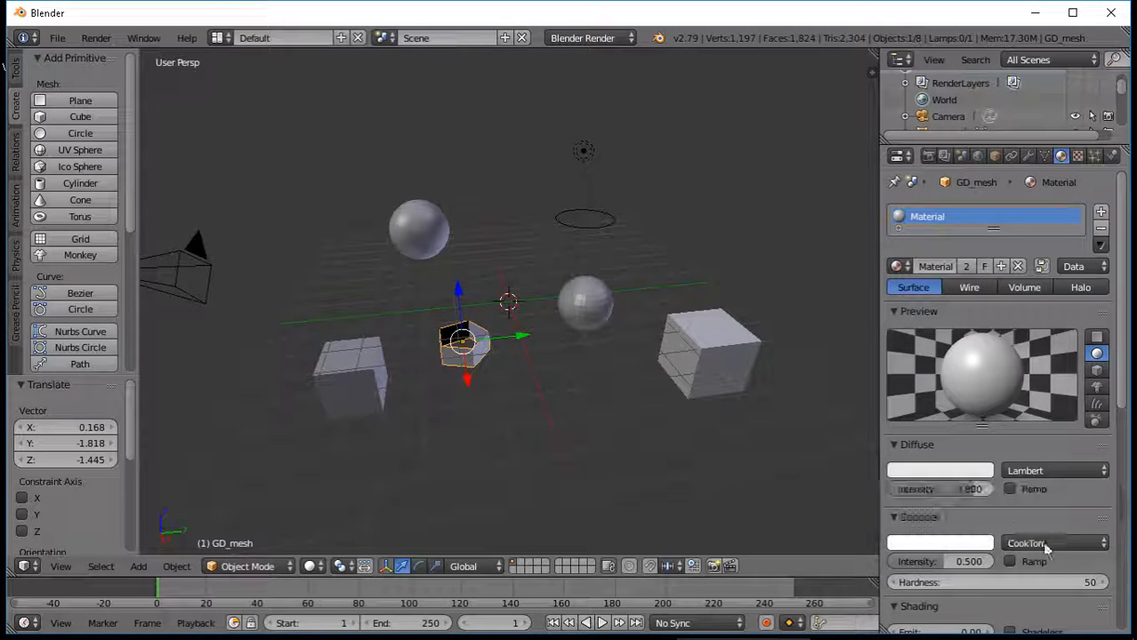
Try a diffuse intensity of 0.000 on the cylinder mesh's material, and set it to 1.000
drag(975, 490, 894, 491)
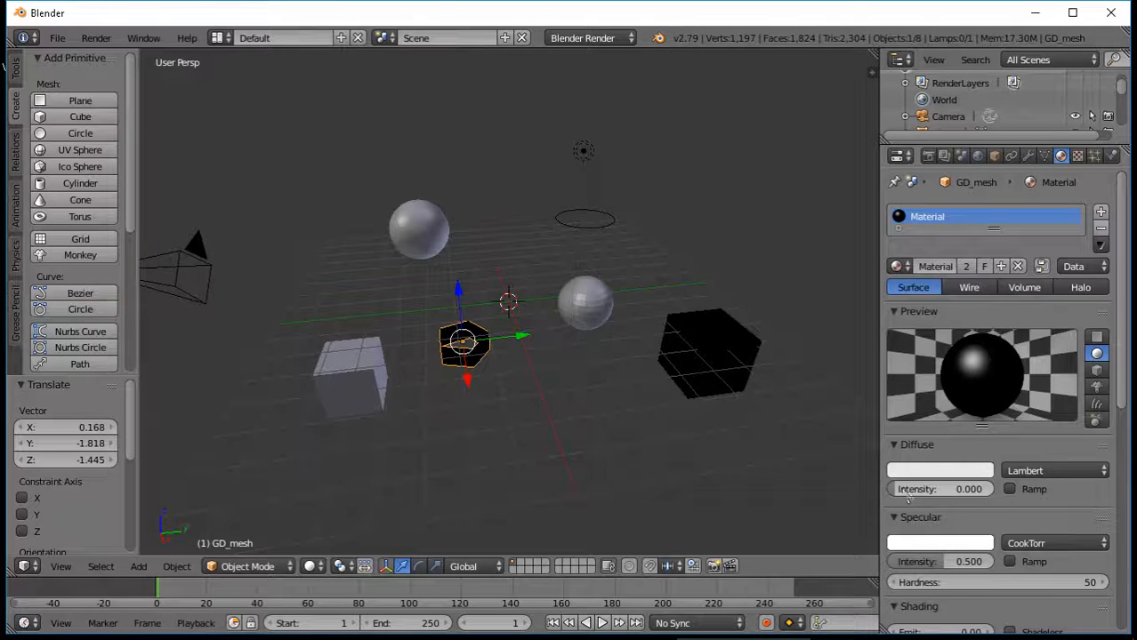
click(907, 491)
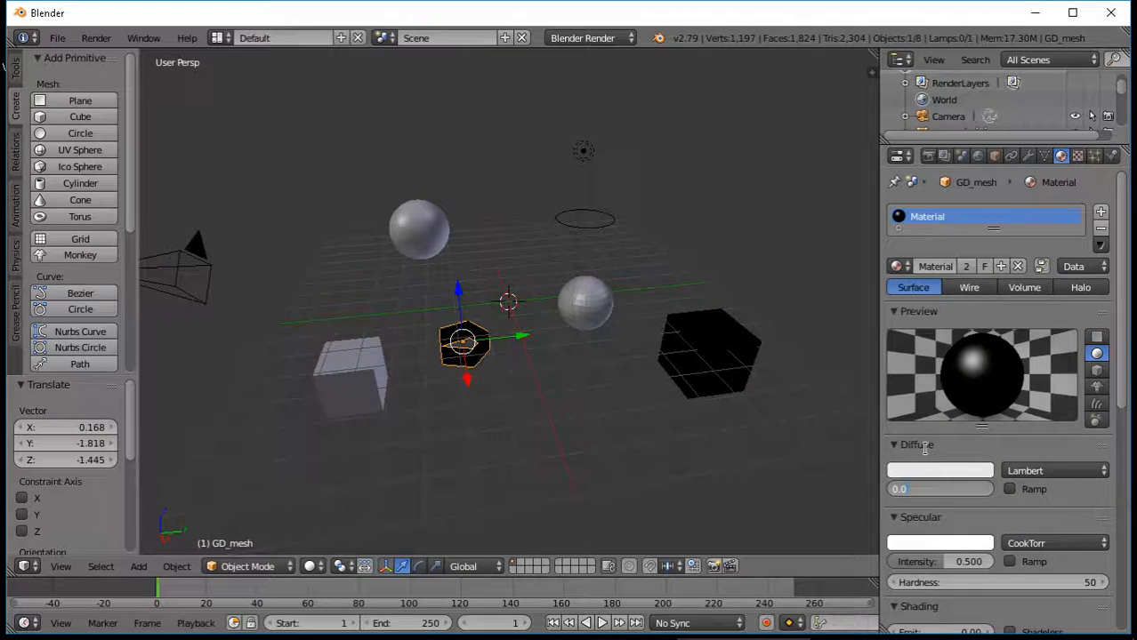
key(Return)
drag(932, 496, 1041, 495)
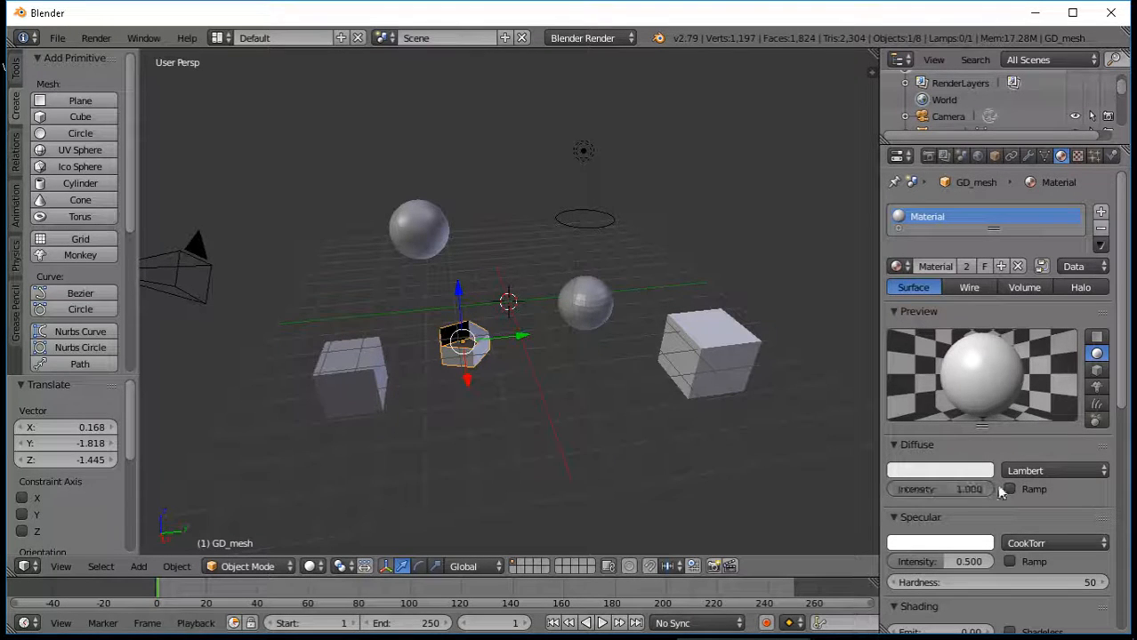
Set the cylinder mesh's diffuse colour to green, with red and blue at 0.000 and a raised green value
click(940, 471)
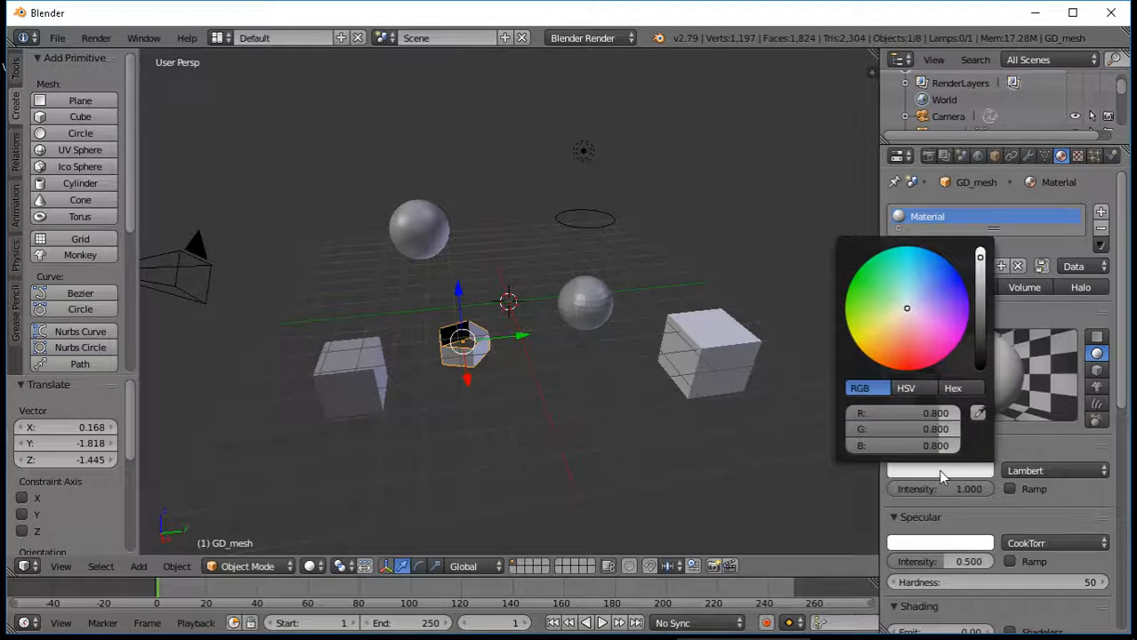
click(960, 339)
mouse_move(959, 339)
mouse_down()
mouse_move(966, 287)
mouse_move(894, 280)
mouse_move(881, 351)
mouse_move(845, 305)
mouse_move(850, 282)
mouse_up()
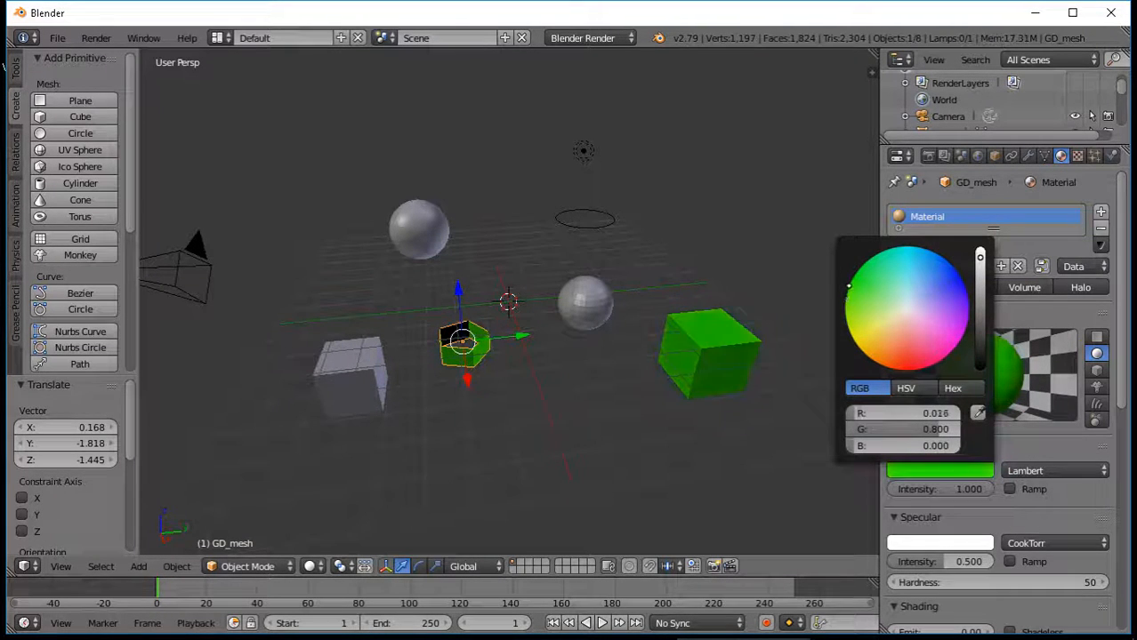
drag(937, 412, 929, 413)
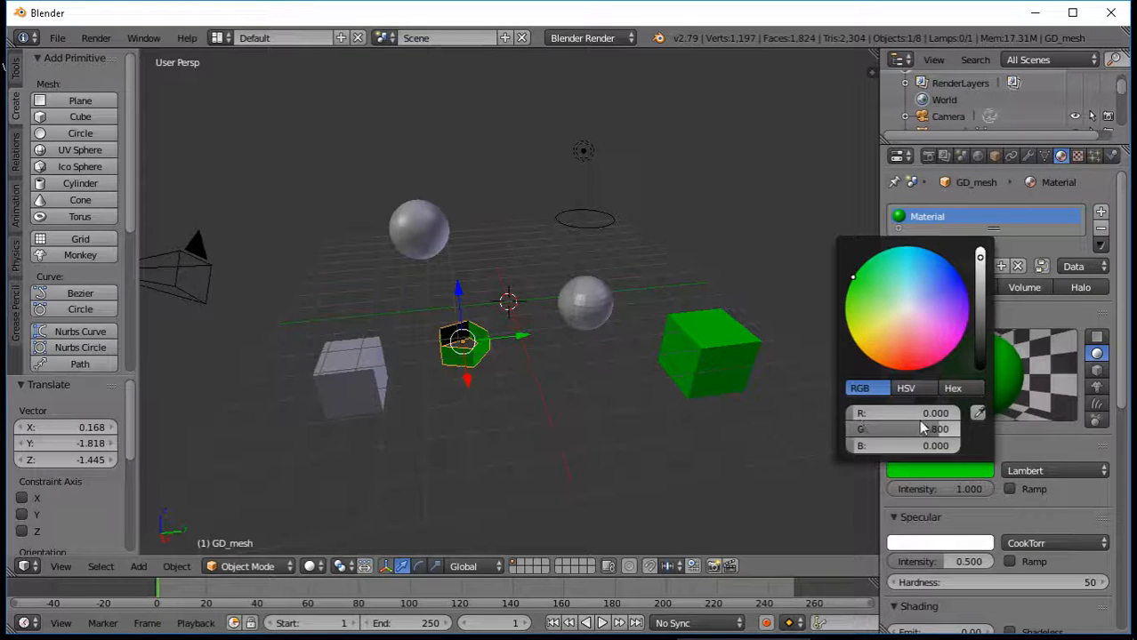
mouse_move(936, 429)
mouse_down()
mouse_move(847, 429)
mouse_move(958, 429)
mouse_up()
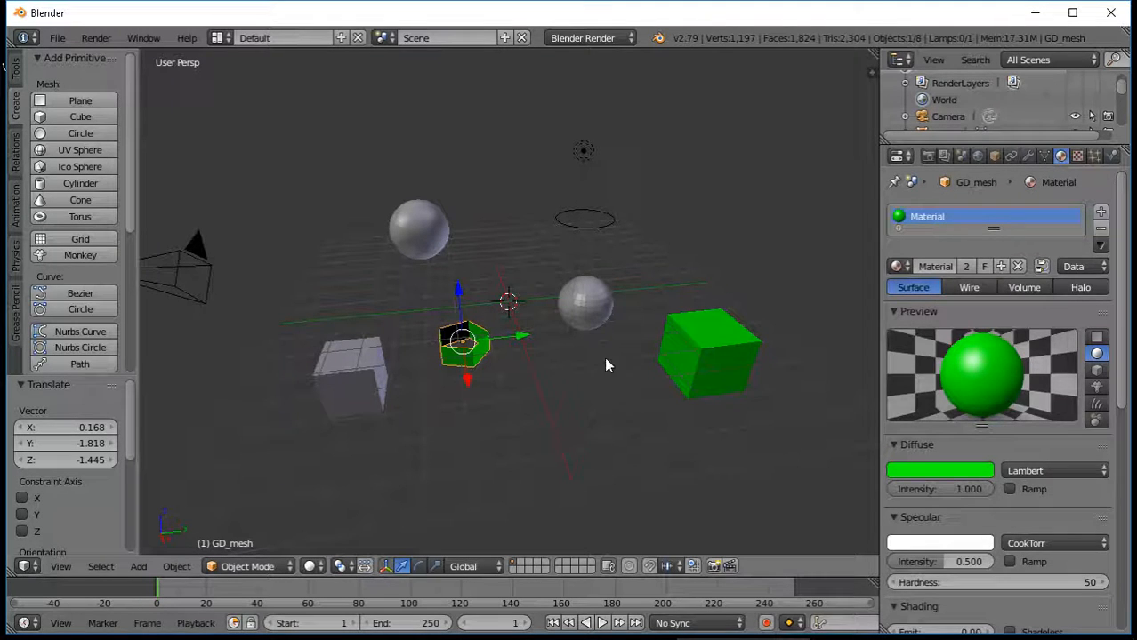
Assign the existing green material to the UV sphere beside the cylinder mesh
right_click(592, 309)
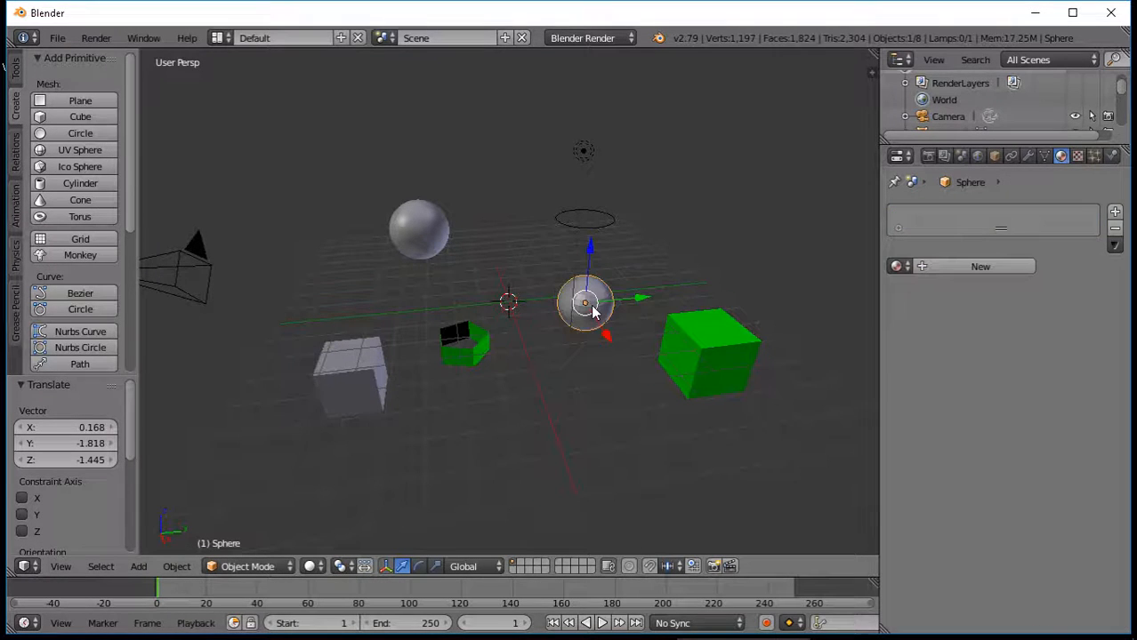
click(898, 266)
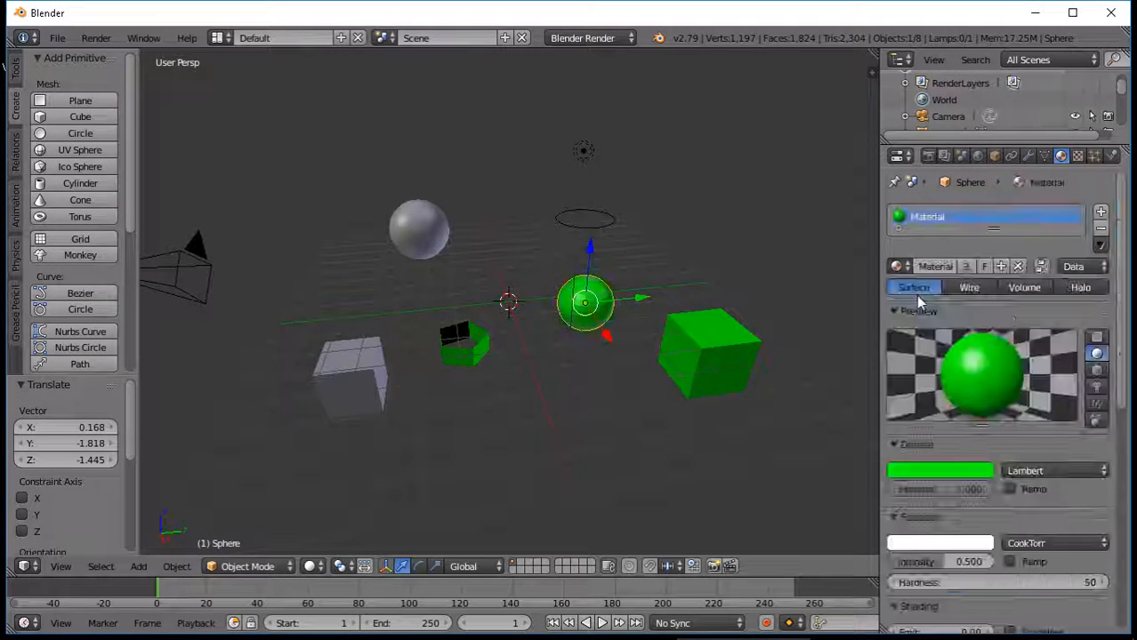
click(915, 295)
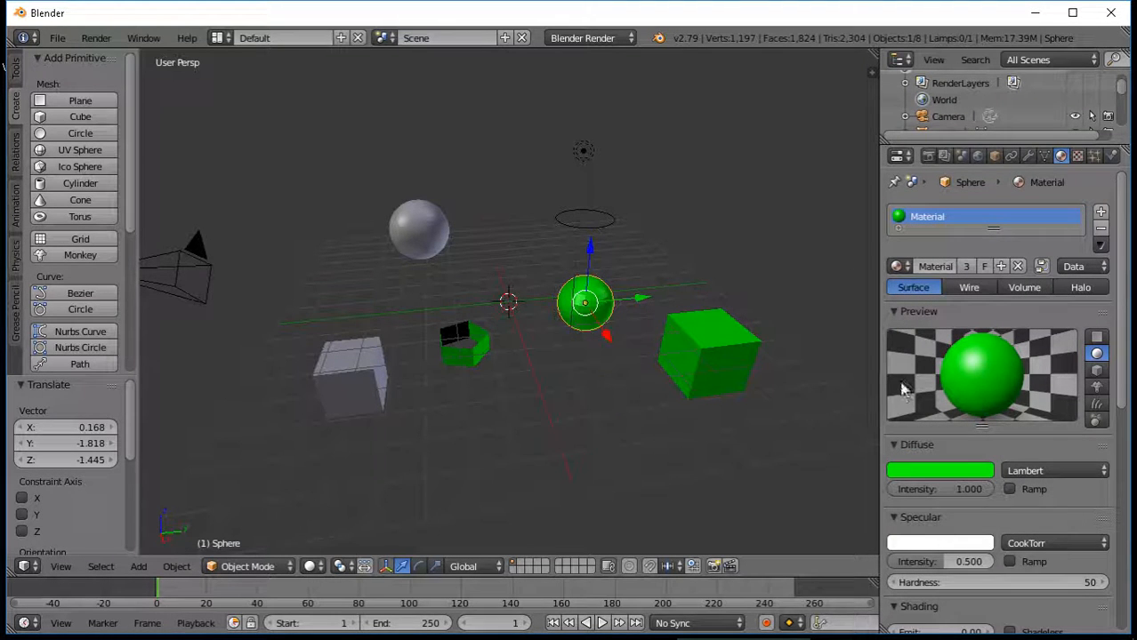
Add a material slot to the icosphere and create a new material in it
right_click(431, 232)
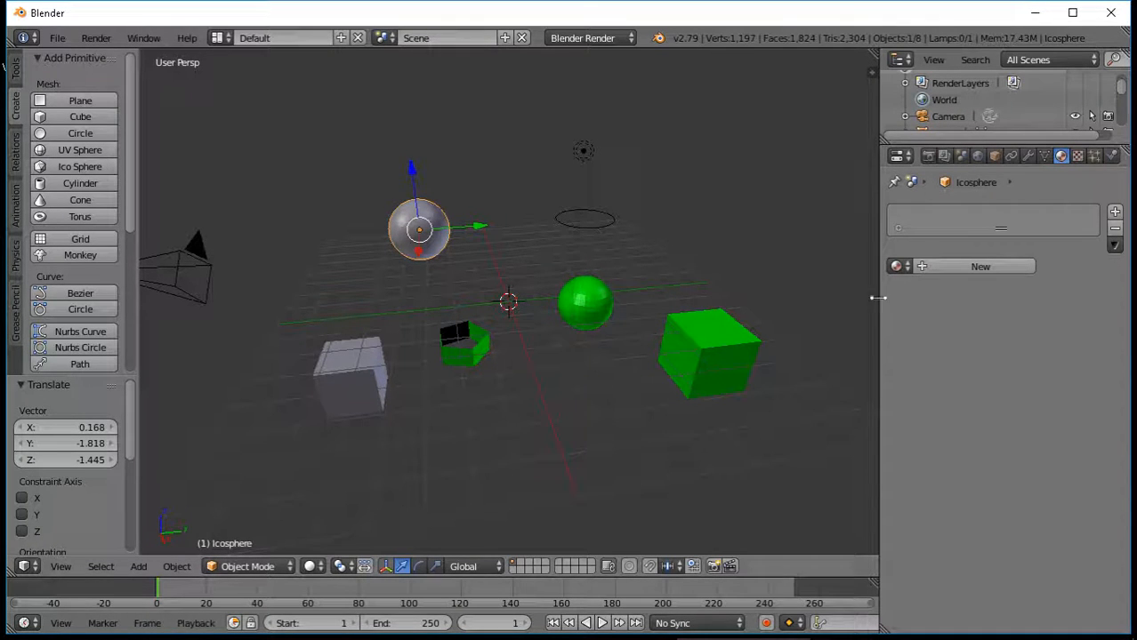
click(896, 265)
click(897, 268)
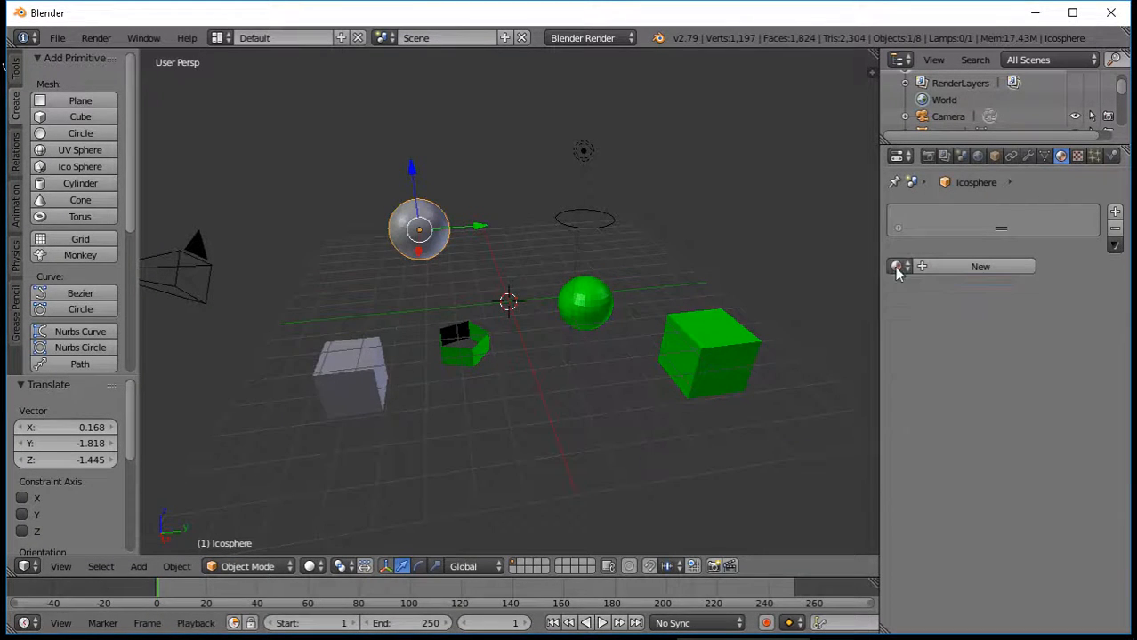
click(1115, 215)
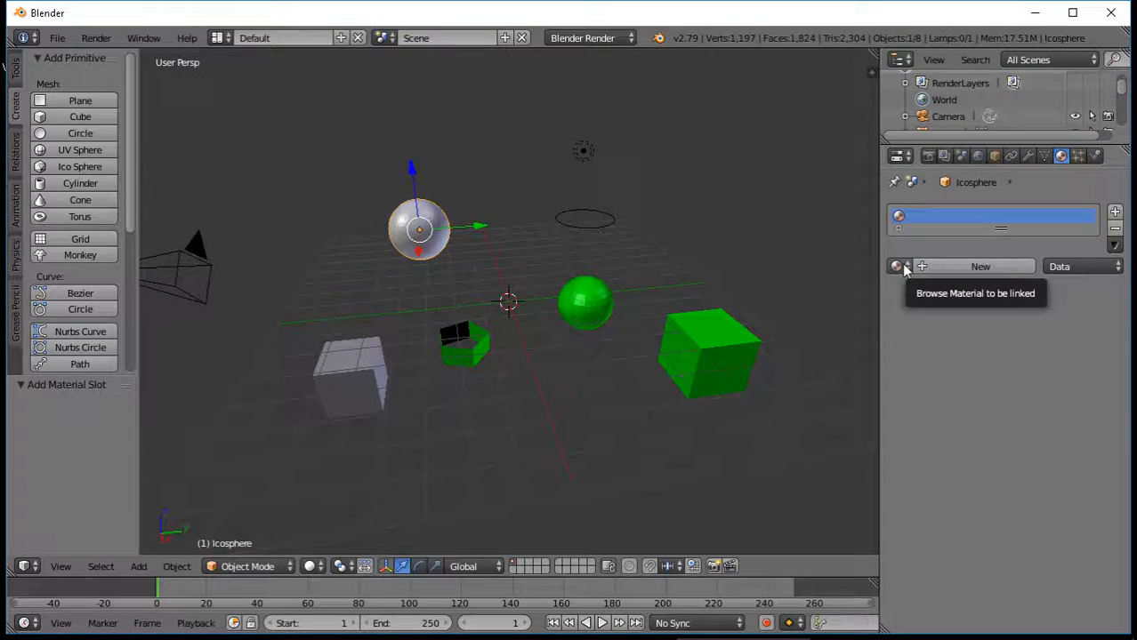
click(930, 267)
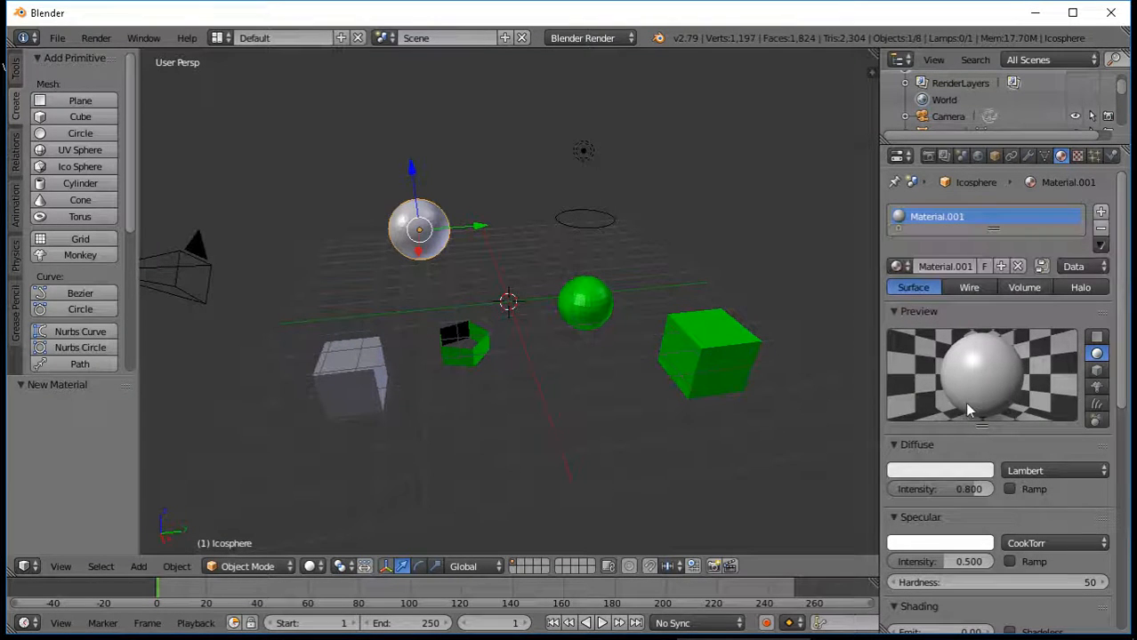
Set the icosphere material's diffuse colour to red and its diffuse intensity to 1.000
click(982, 473)
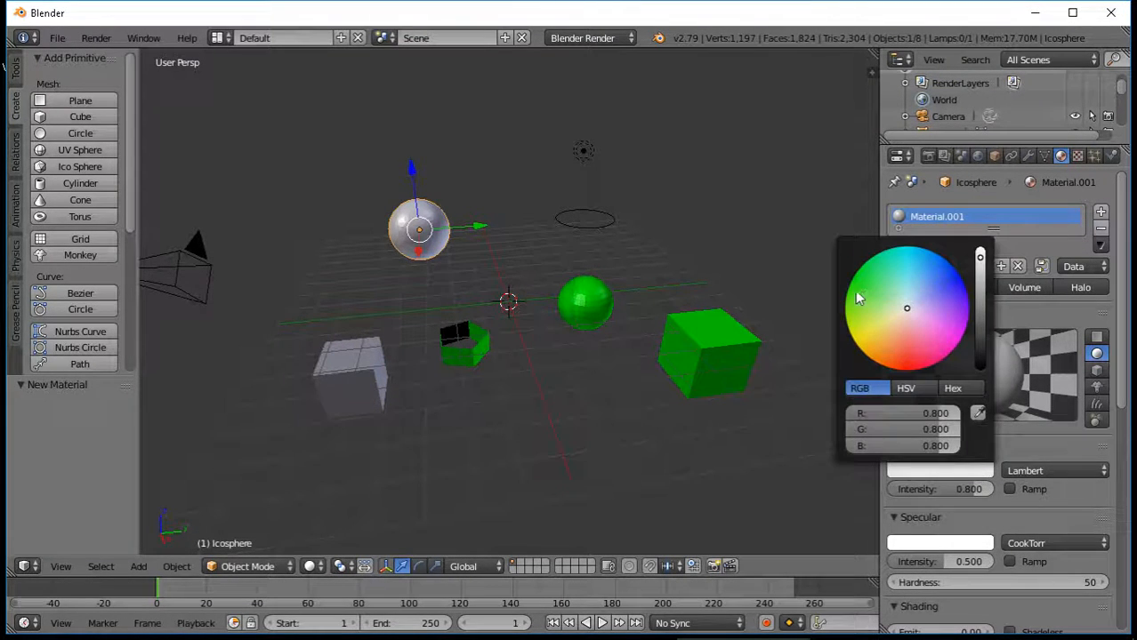
click(904, 365)
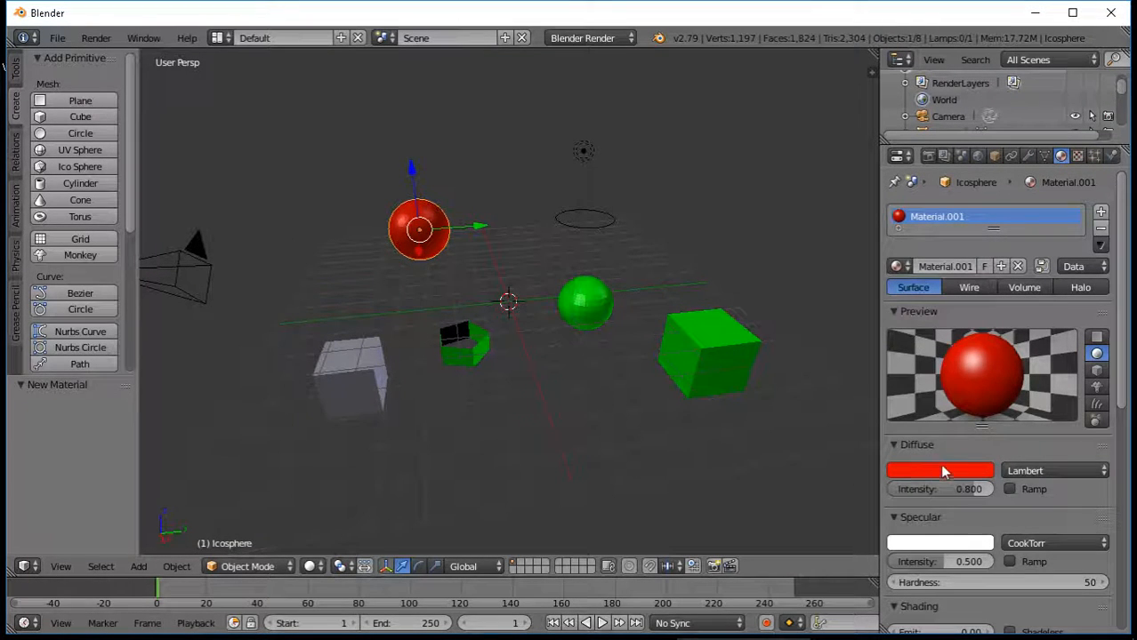
drag(964, 490, 993, 490)
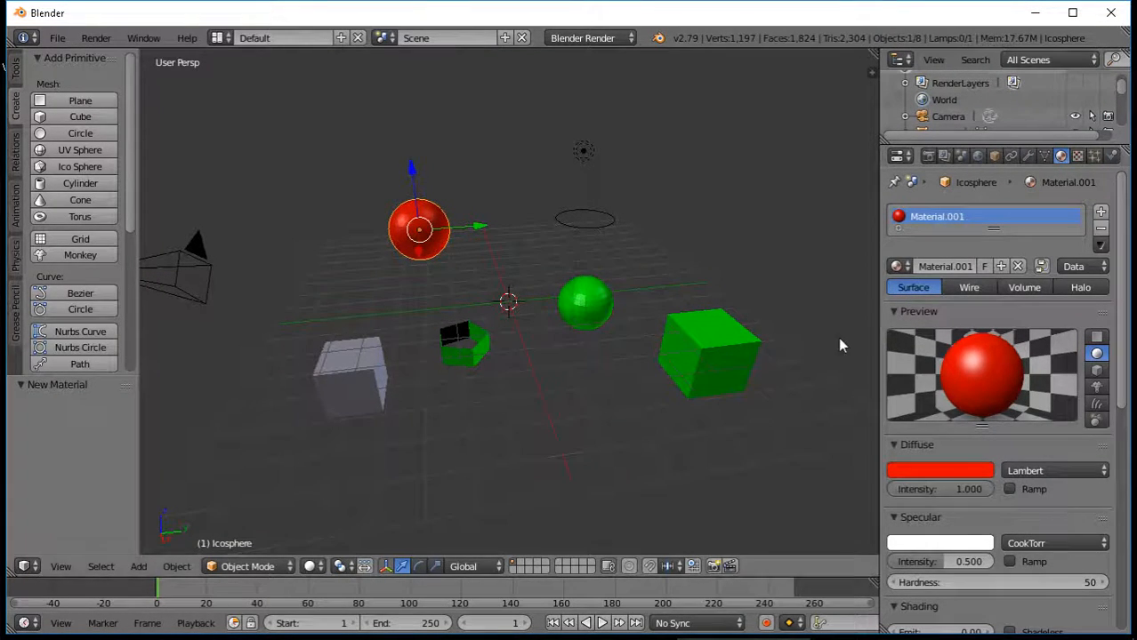
Move the red icosphere by about 0.503 in X, 0.767 in Y and -0.651 in Z
key(g)
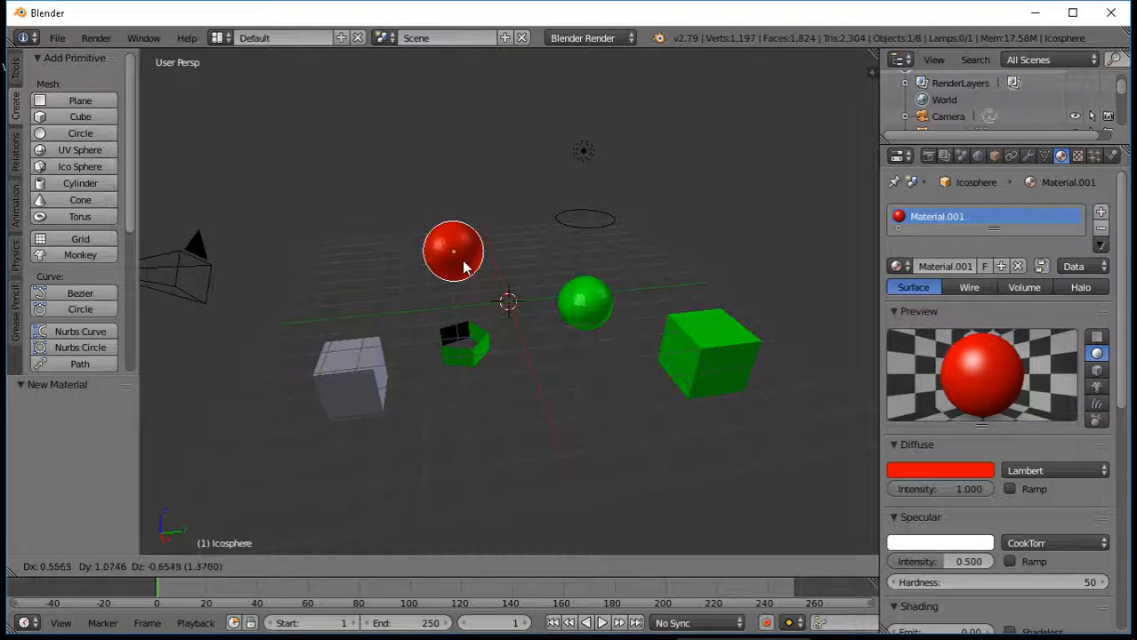
click(456, 259)
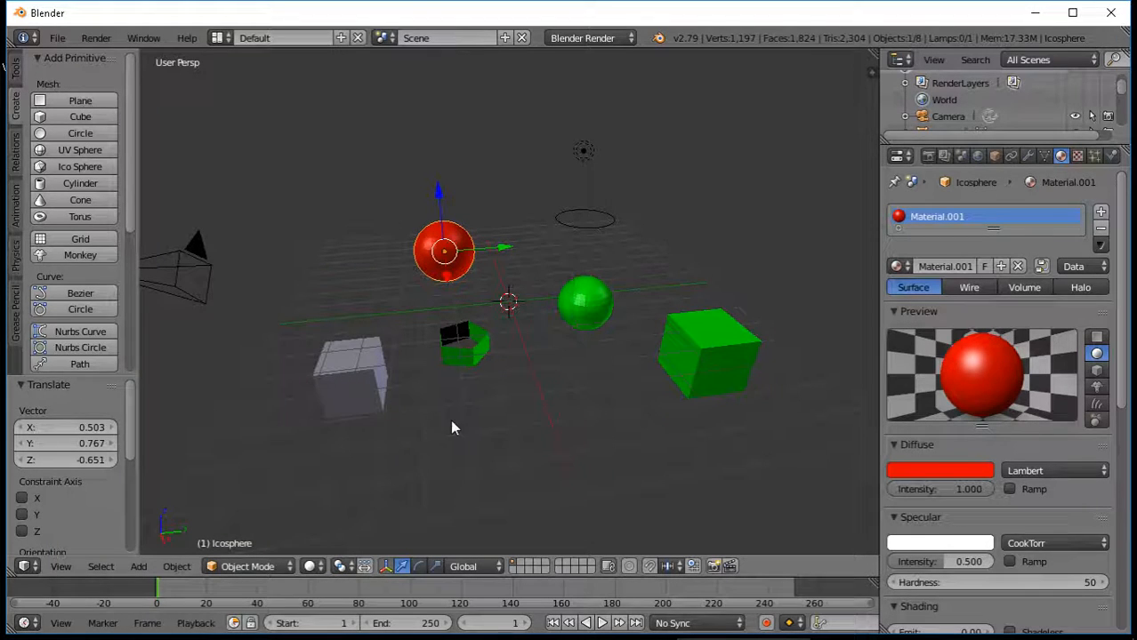
middle_drag(568, 401, 545, 403)
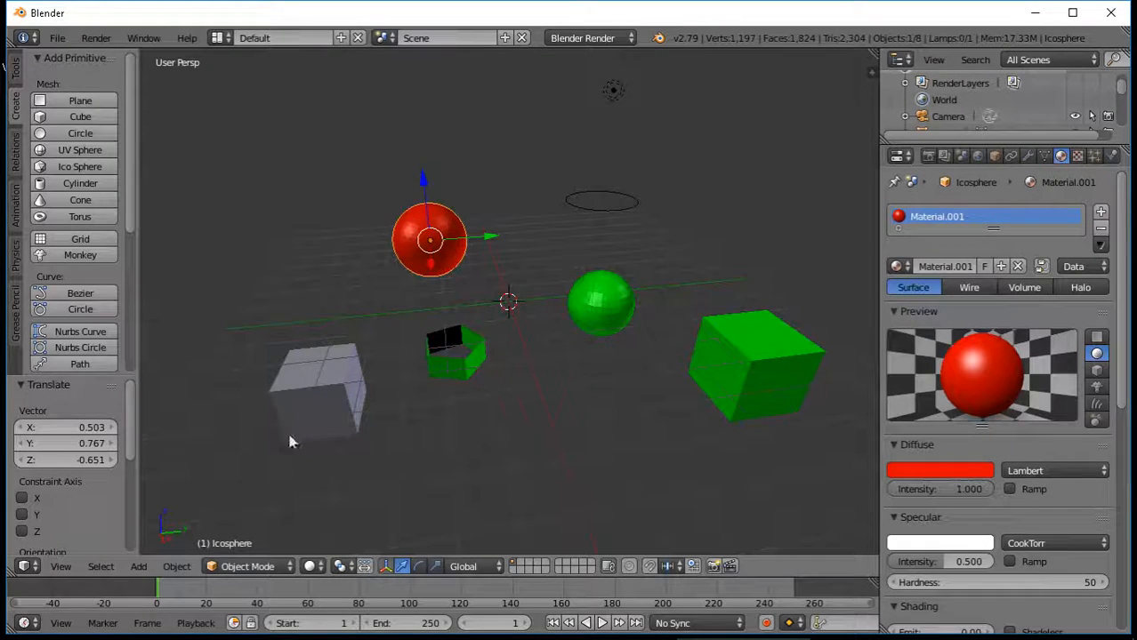
Move the uncoloured grey cube by about -2.534 in X, -0.704 in Y and 4.412 in Z
middle_drag(262, 462, 428, 404)
middle_drag(652, 425, 647, 411)
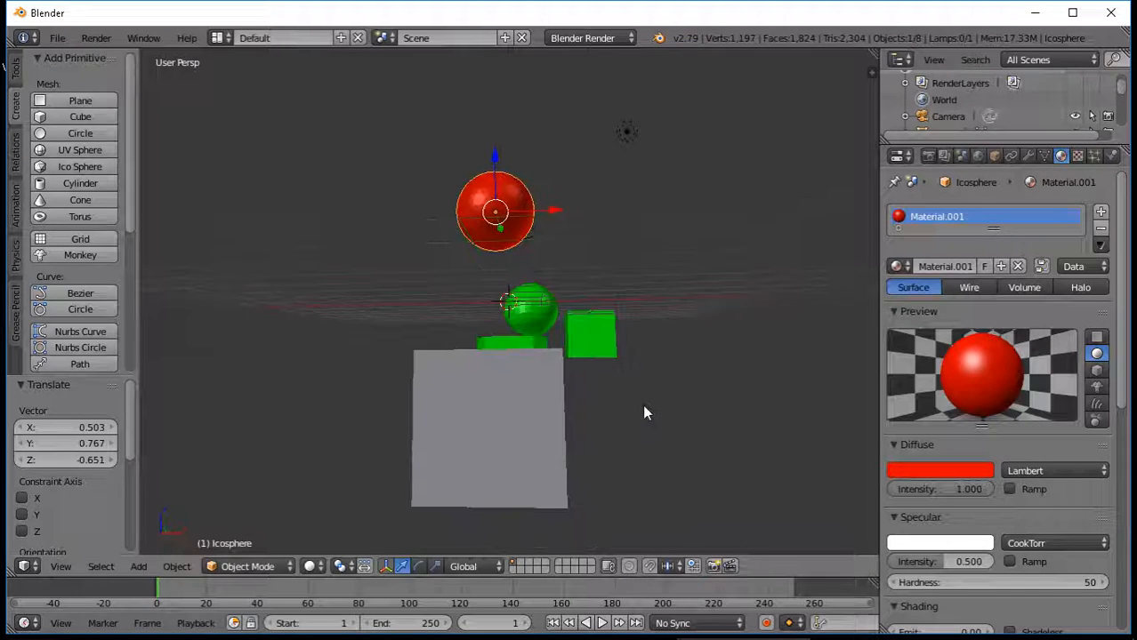
right_click(520, 414)
key(g)
click(340, 132)
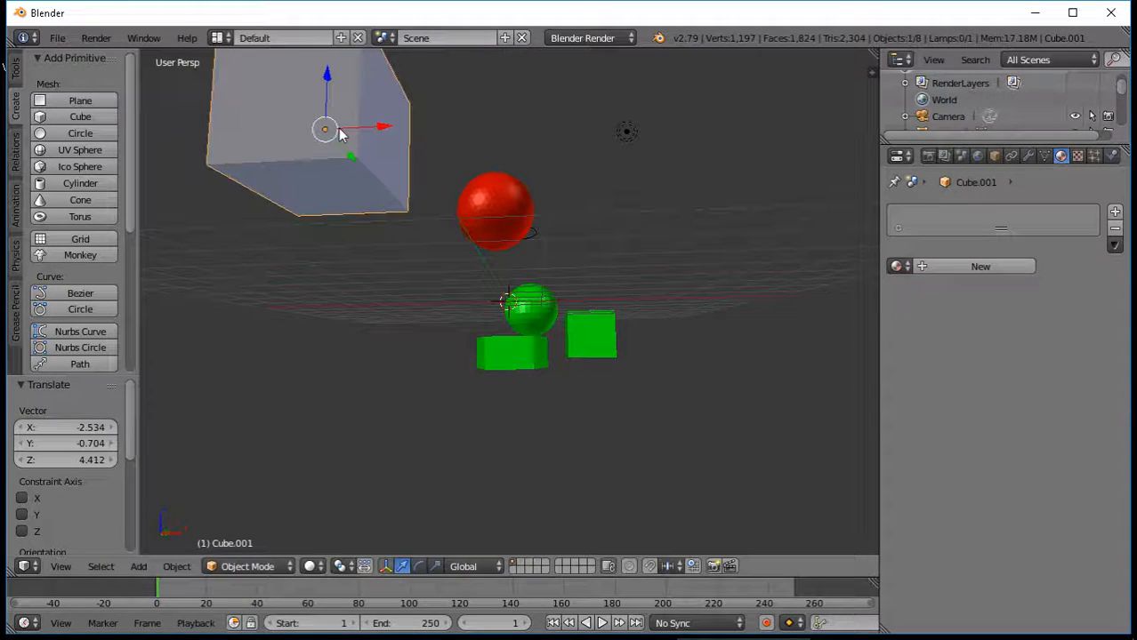
Switch the grey cube from Object Mode to Edit Mode
middle_drag(508, 124, 510, 217)
middle_drag(564, 213, 602, 183)
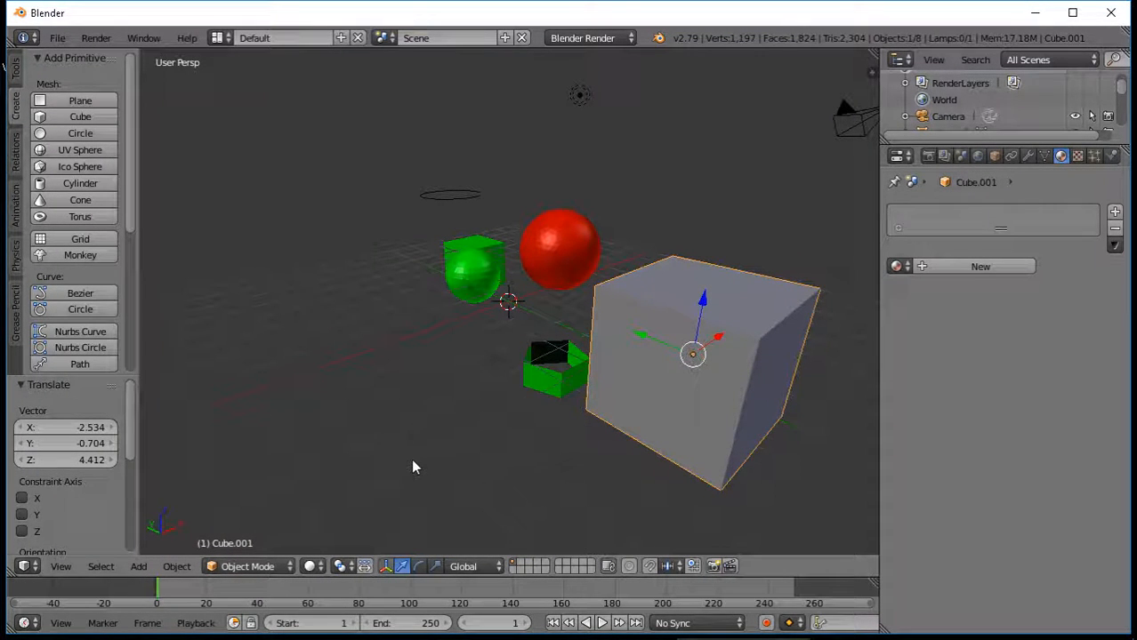
key(Tab)
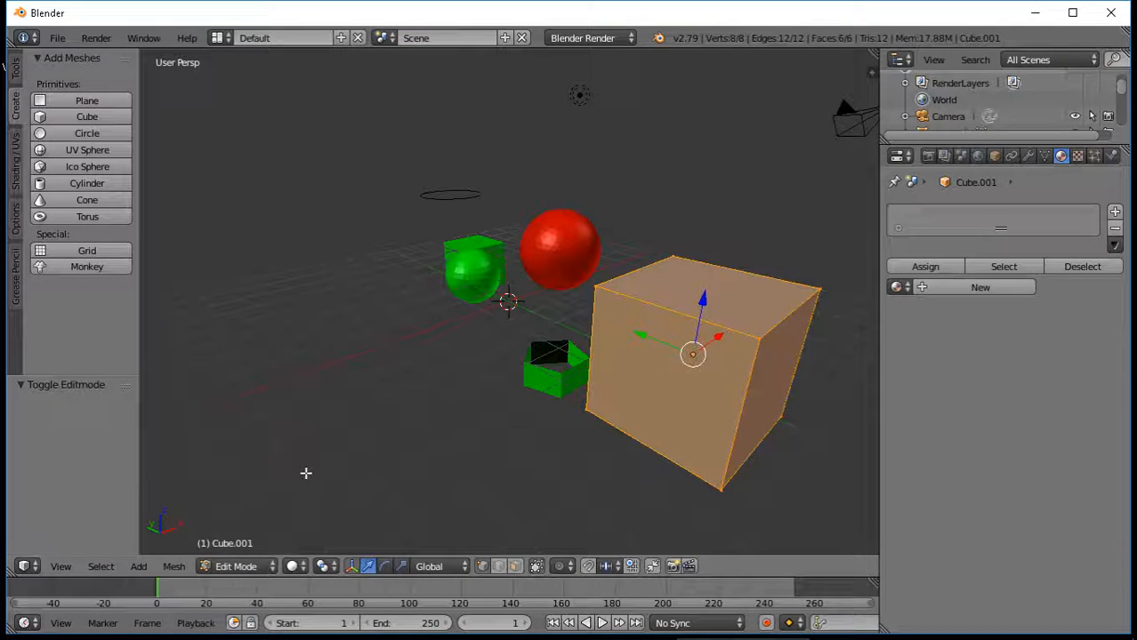
key(Tab)
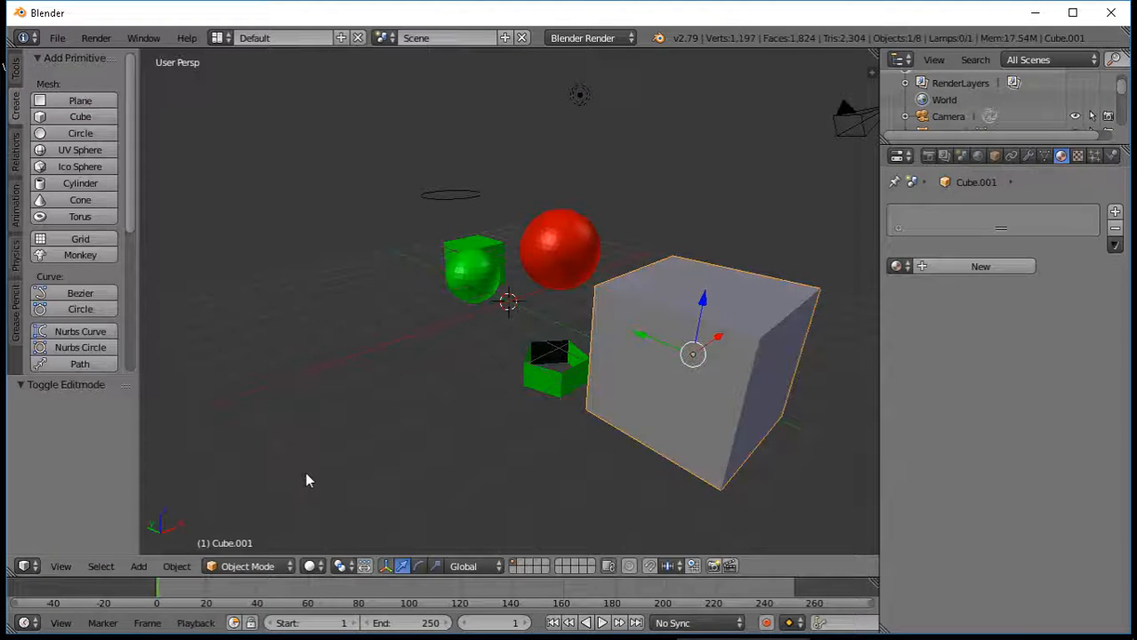
click(249, 566)
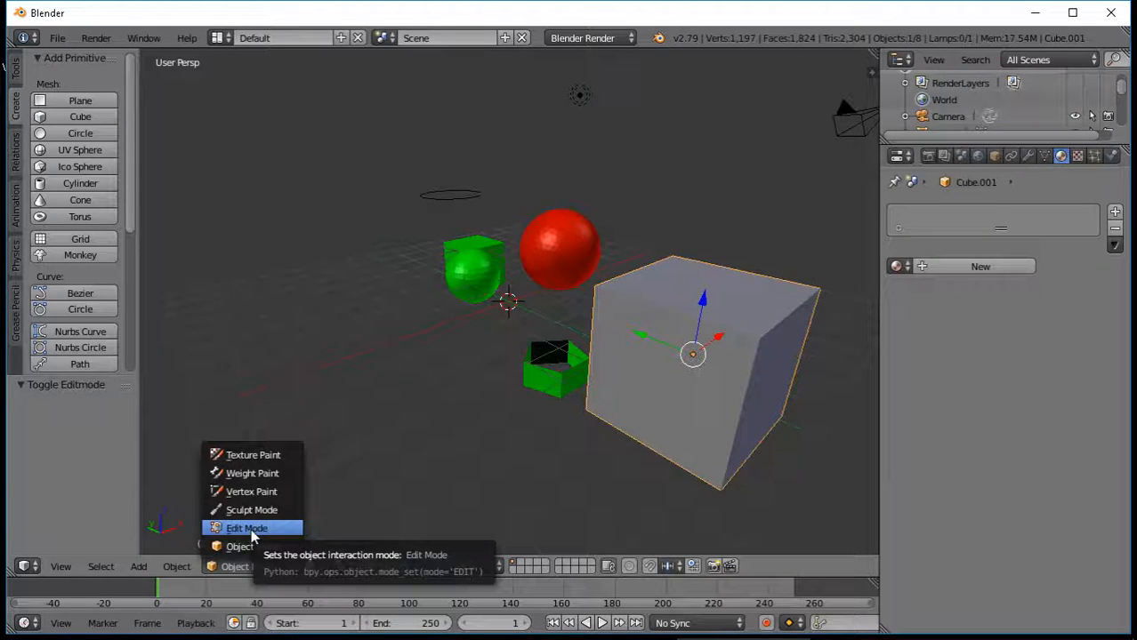
click(252, 532)
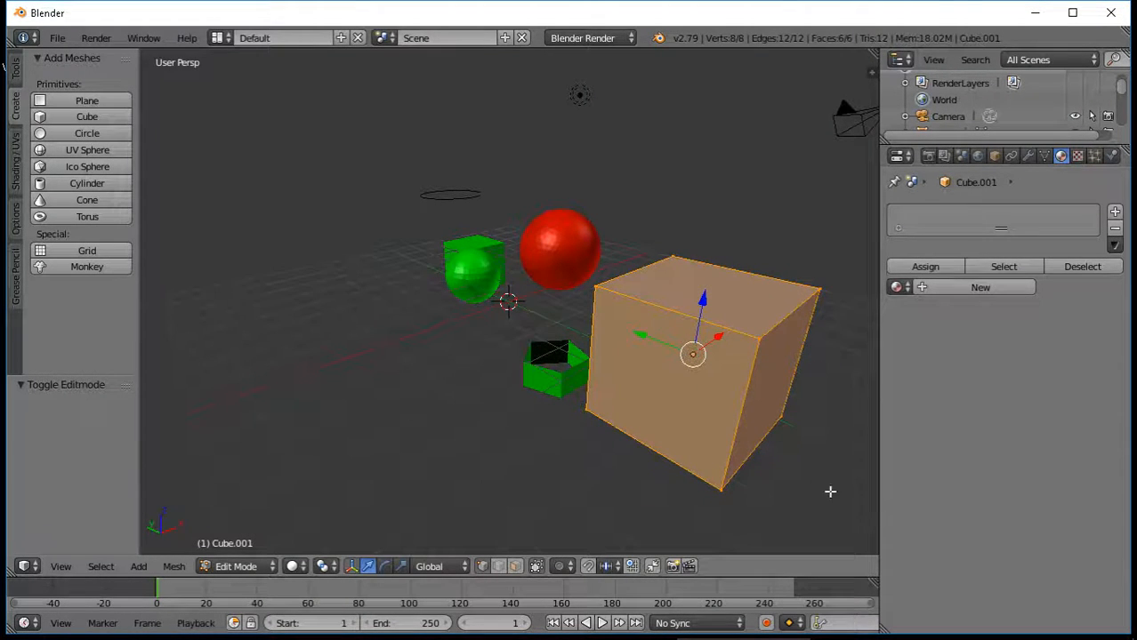
Frame the grey cube, switch to face selection and select only one of its side faces
middle_drag(819, 467, 593, 350)
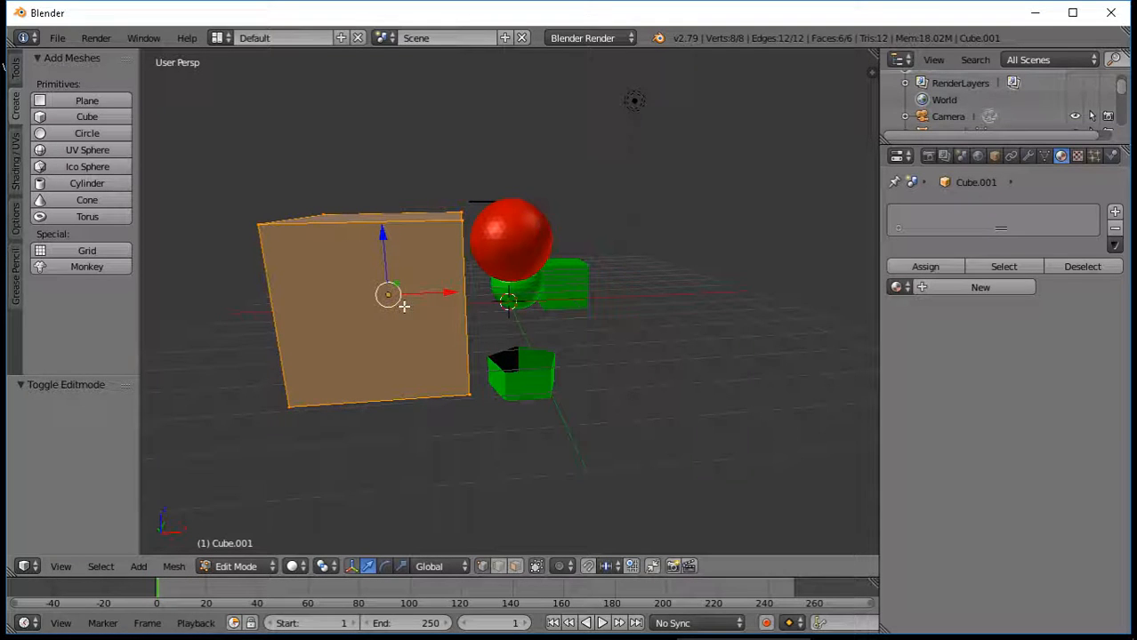
key(KP_Decimal)
scroll(520, 295, down, 5)
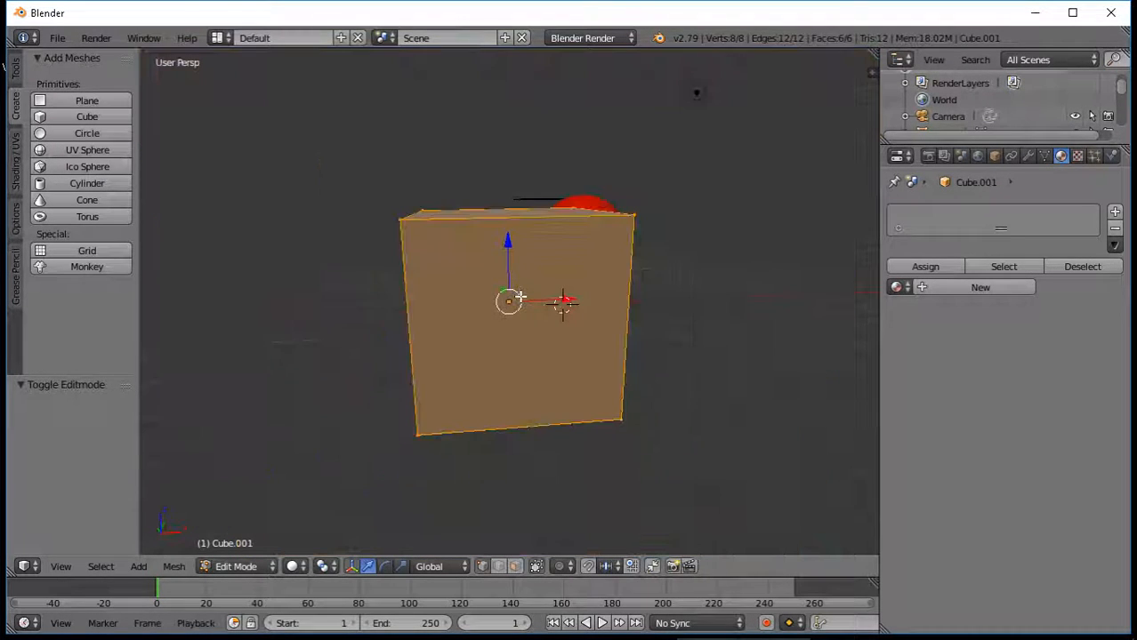
middle_drag(520, 296, 371, 327)
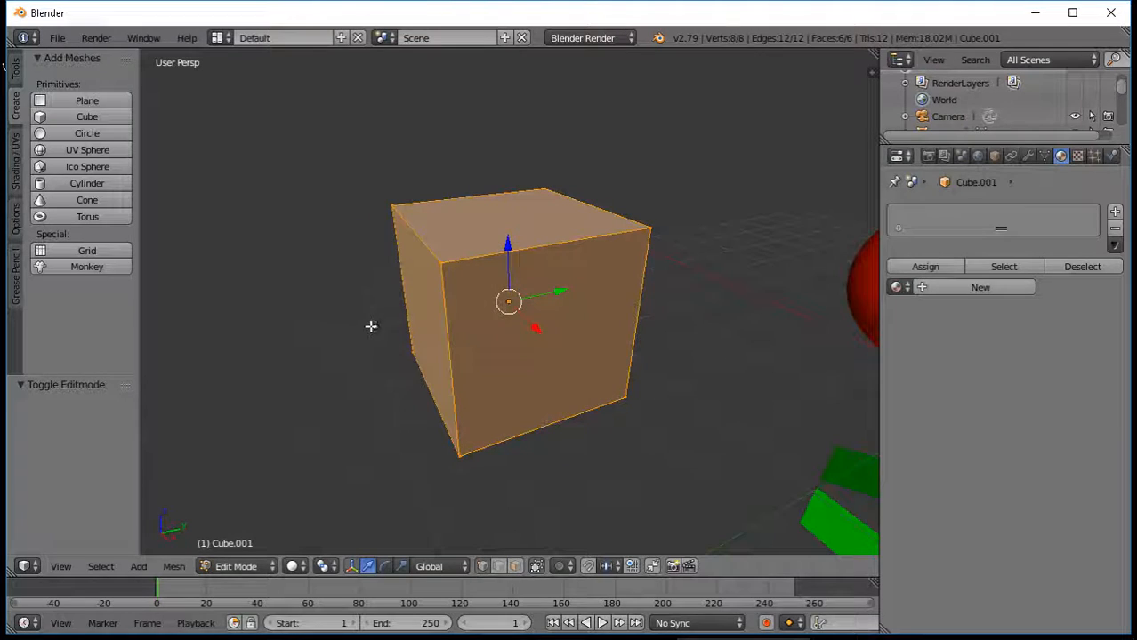
click(516, 567)
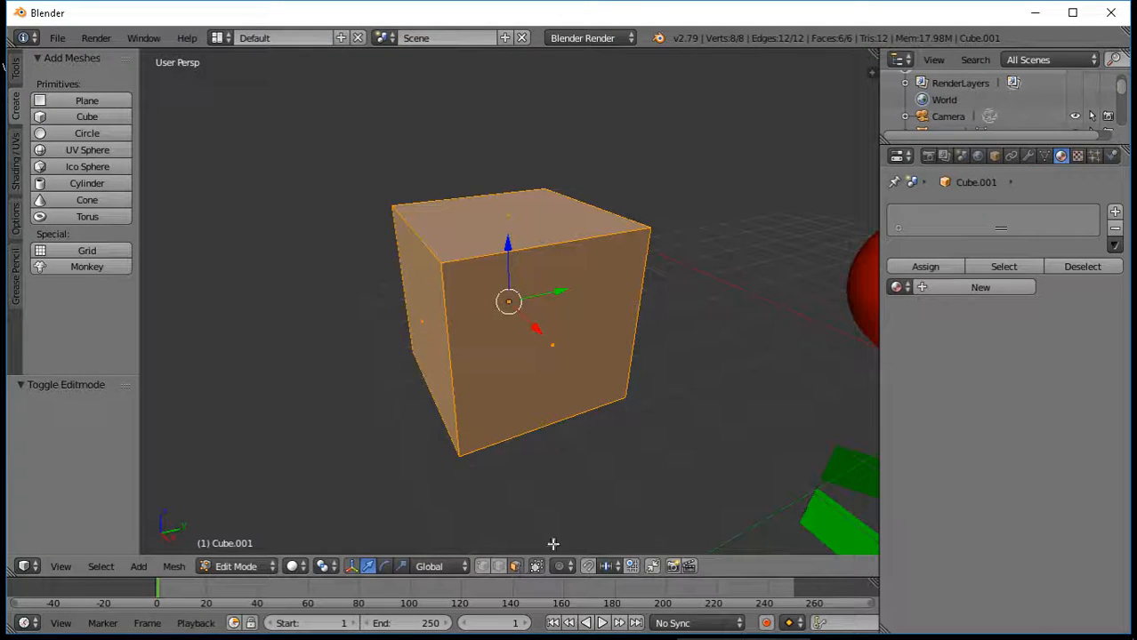
right_click(561, 359)
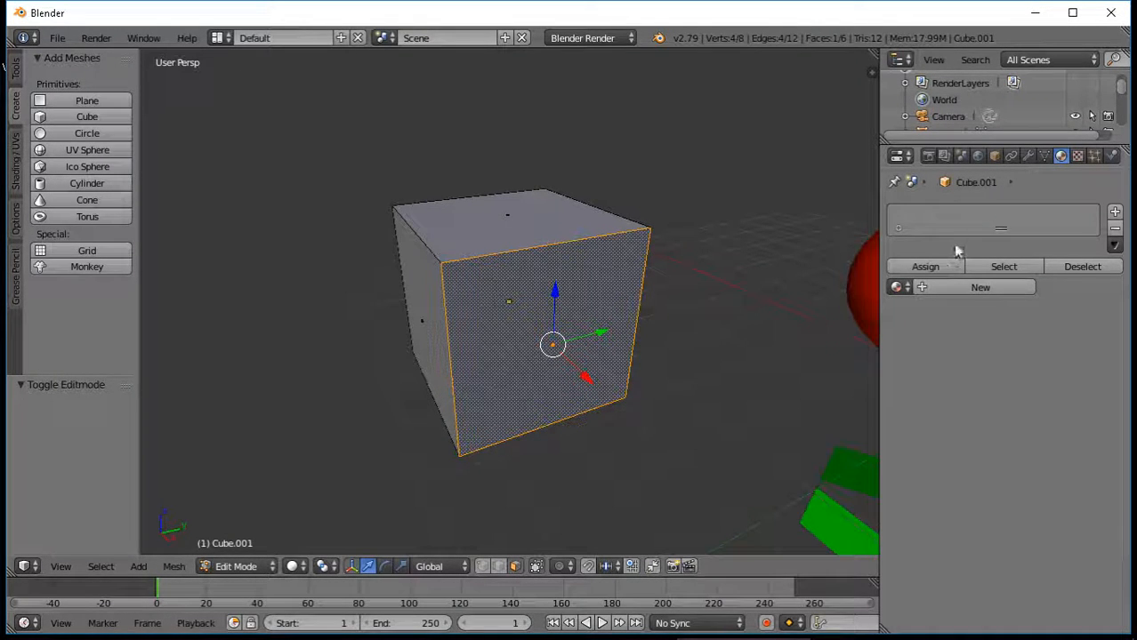
Link the existing red material, Material.001, to the cube
click(898, 288)
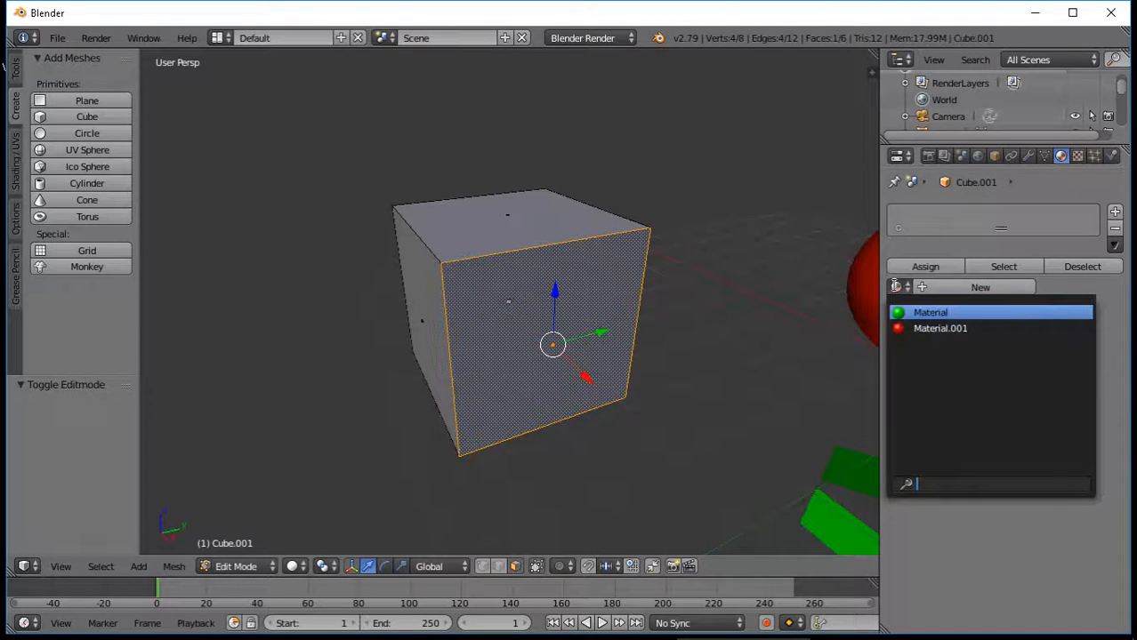
click(918, 331)
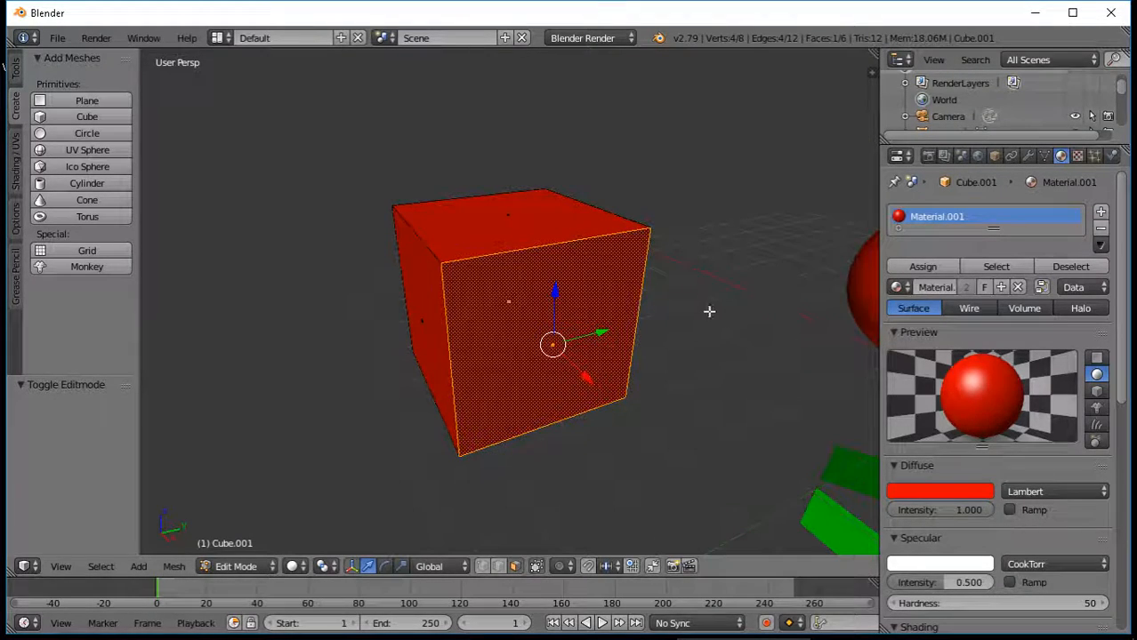
middle_drag(708, 348, 736, 346)
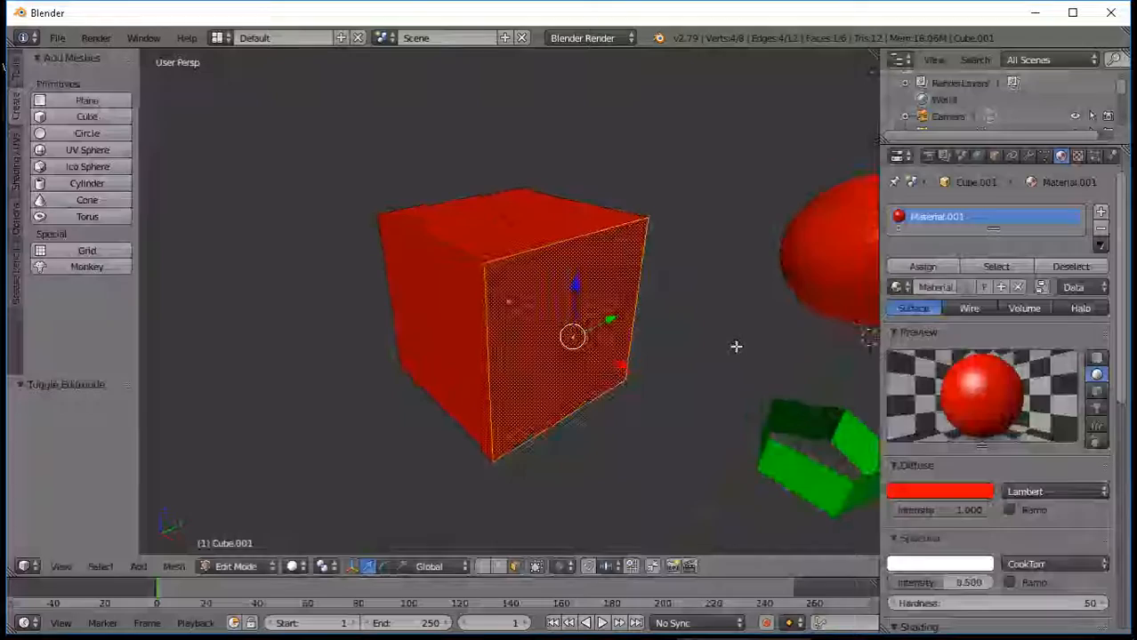
Try to remove the cube's red material slot, then add two more material slots
click(1101, 231)
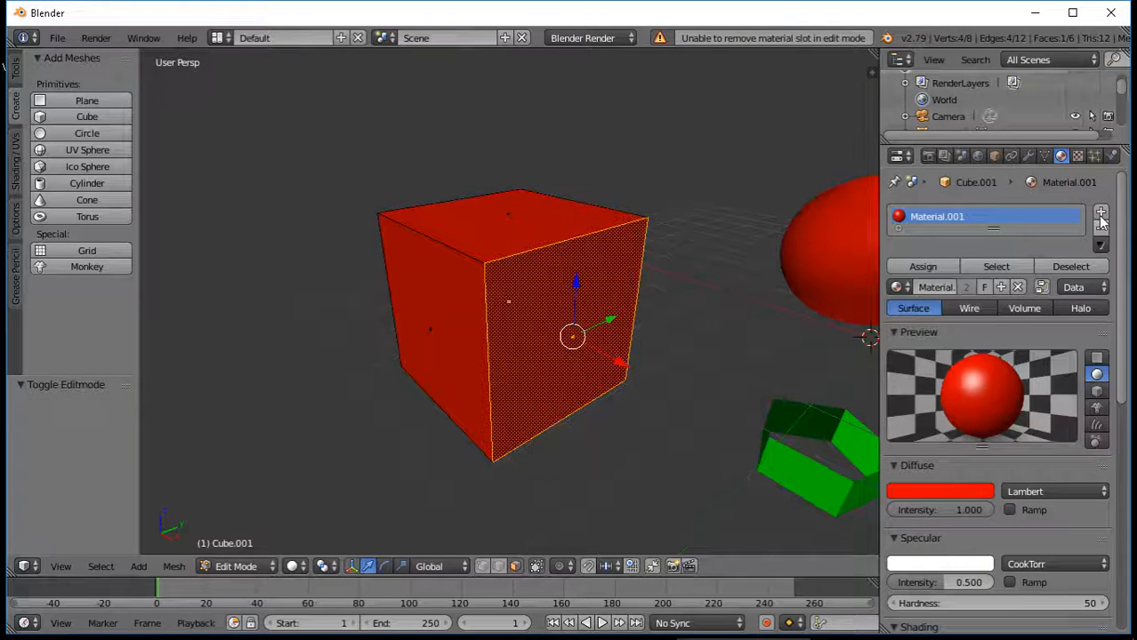
click(1113, 214)
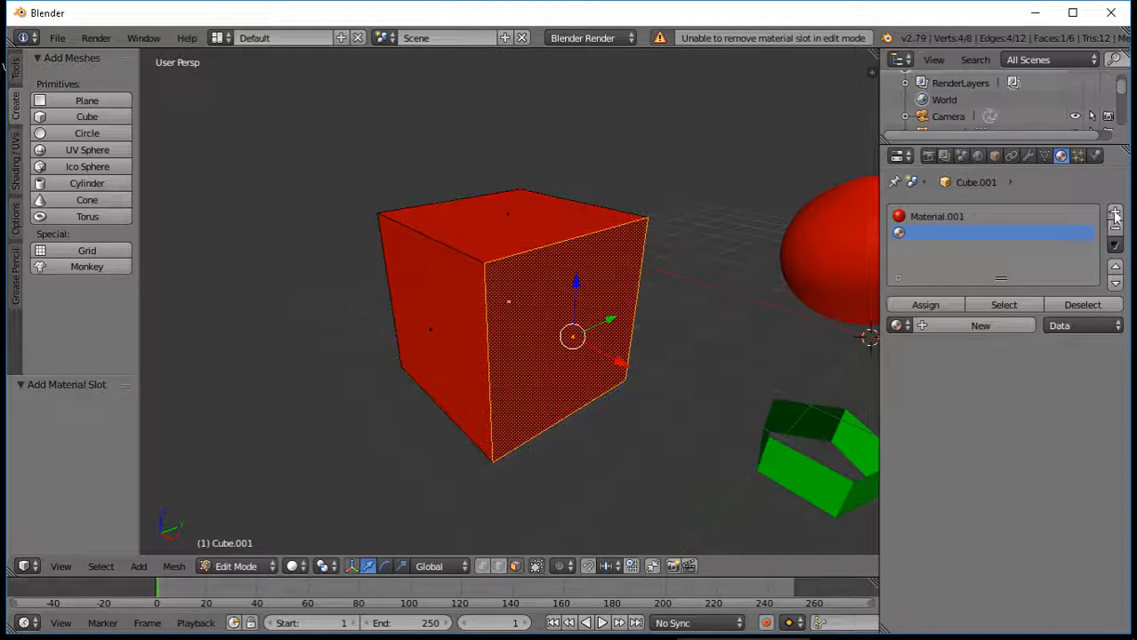
click(1114, 214)
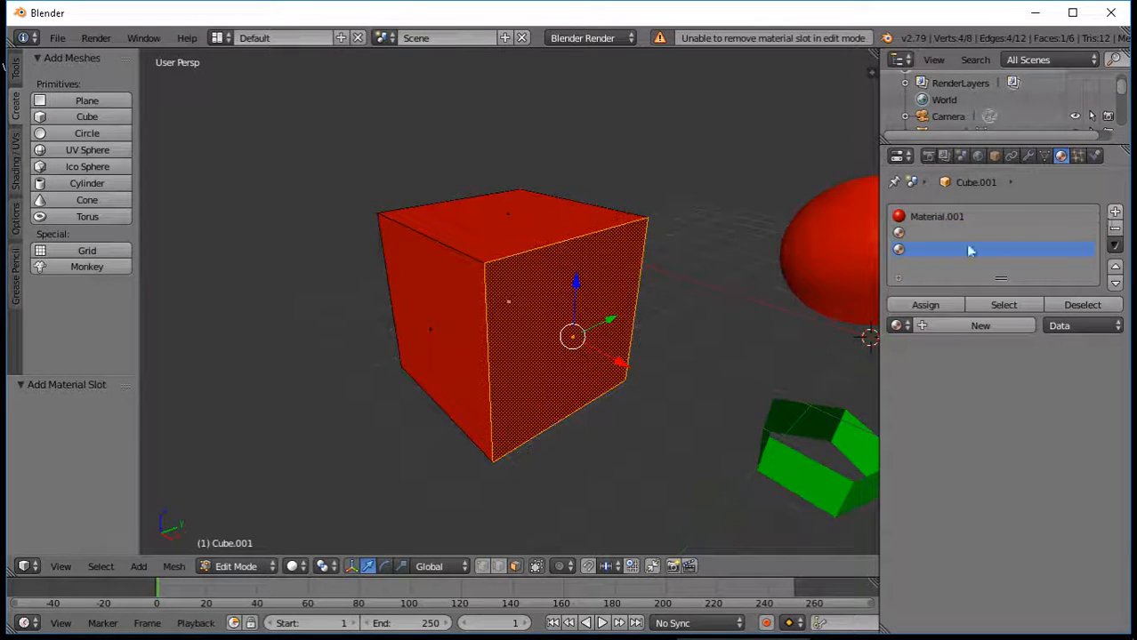
Put the existing green material, Material, in the cube's second slot and assign it to the selected side face
click(957, 328)
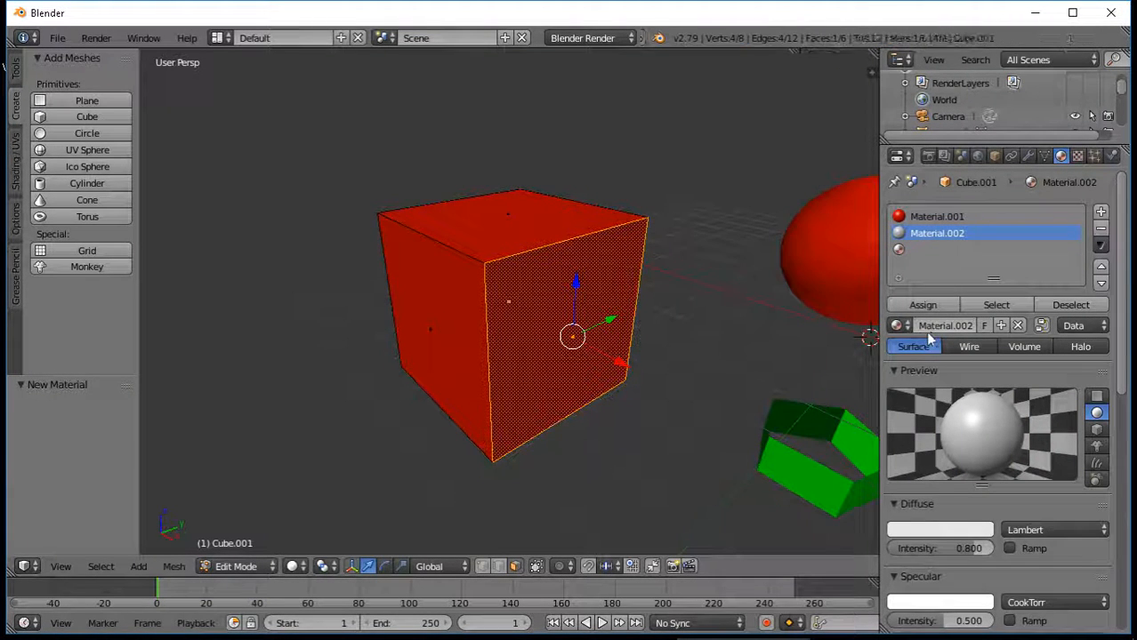
click(897, 326)
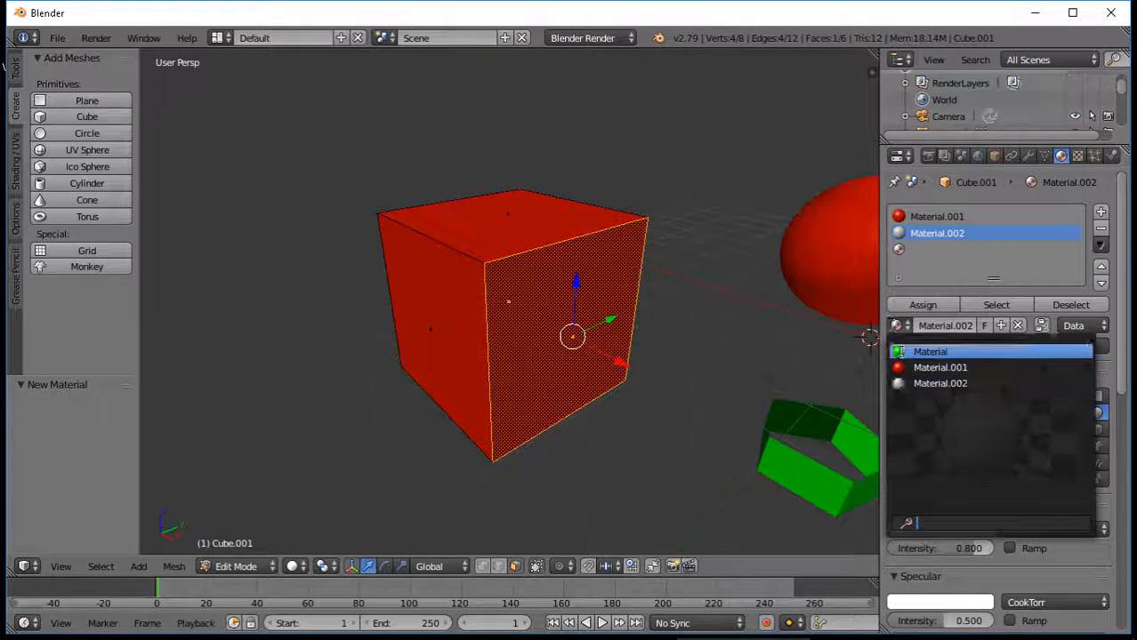
click(931, 352)
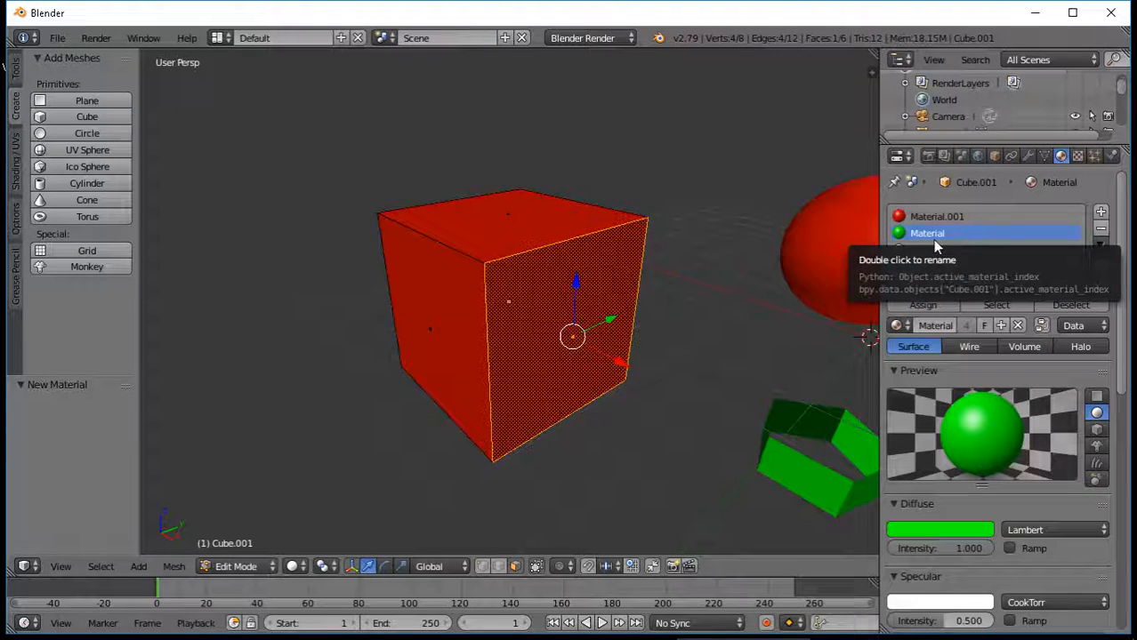
click(923, 305)
Select the red side face adjoining the green one and create a new material in the cube's empty third slot
middle_drag(708, 253, 515, 262)
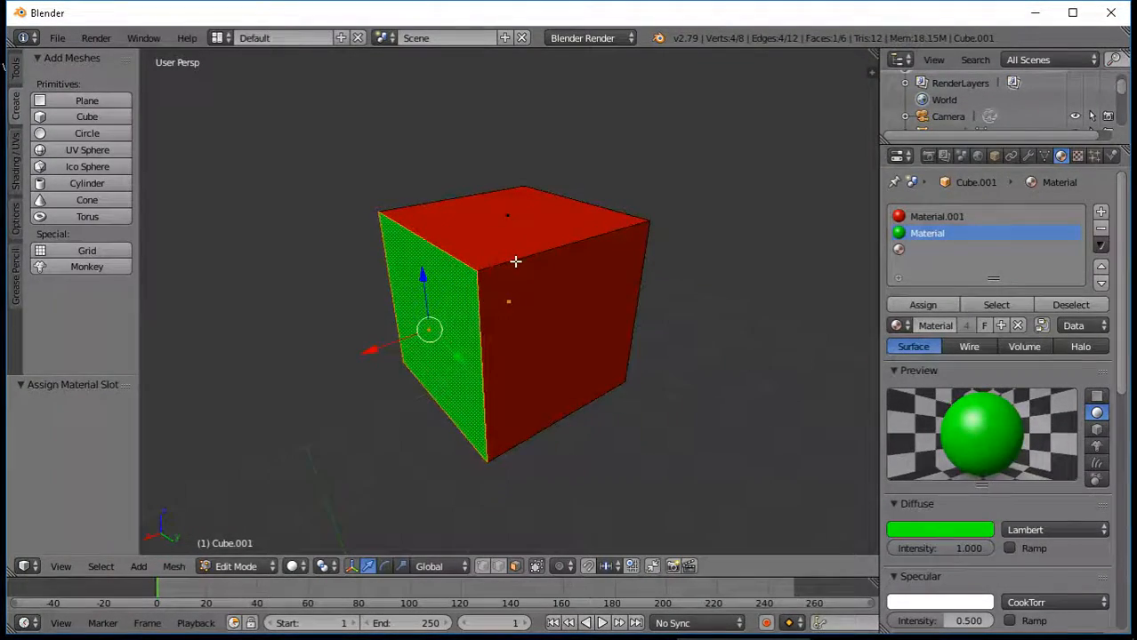
right_click(567, 323)
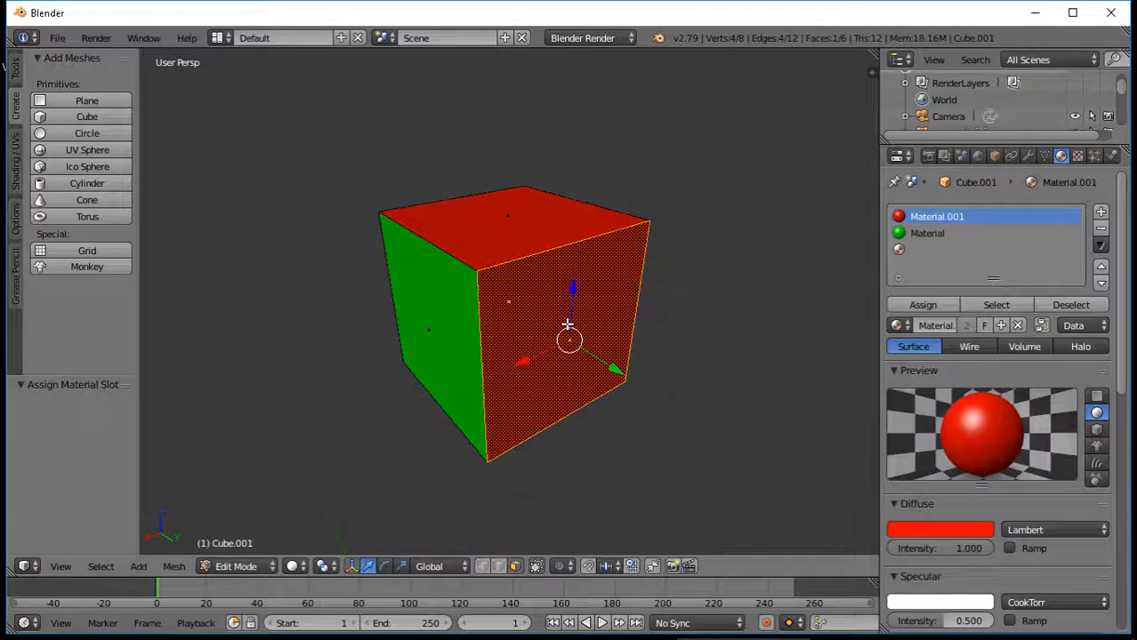
click(922, 250)
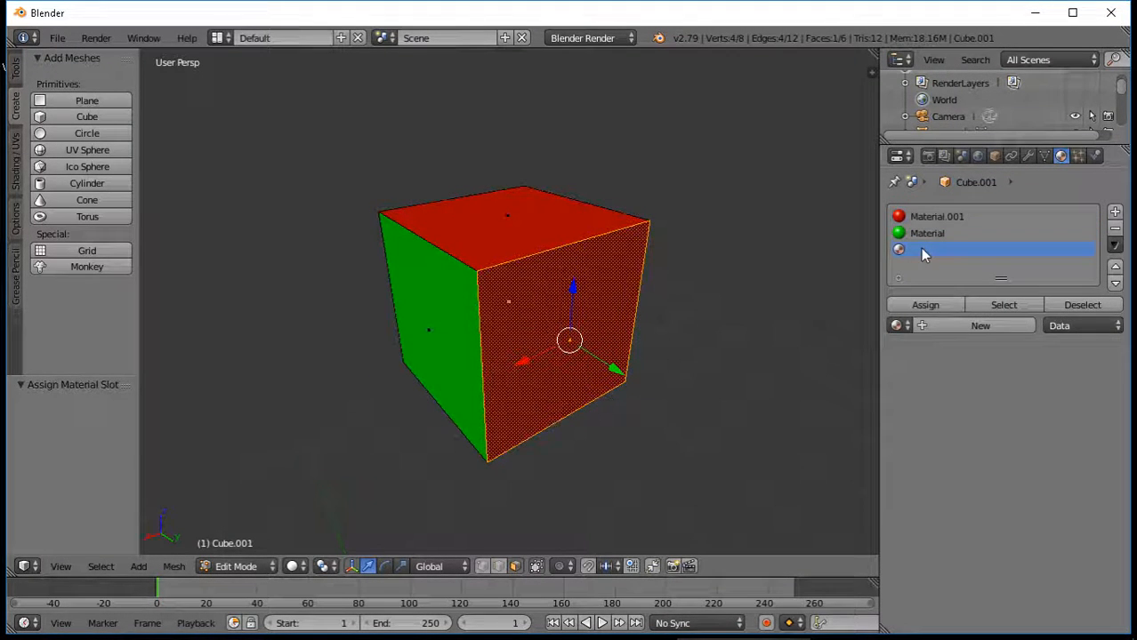
click(953, 329)
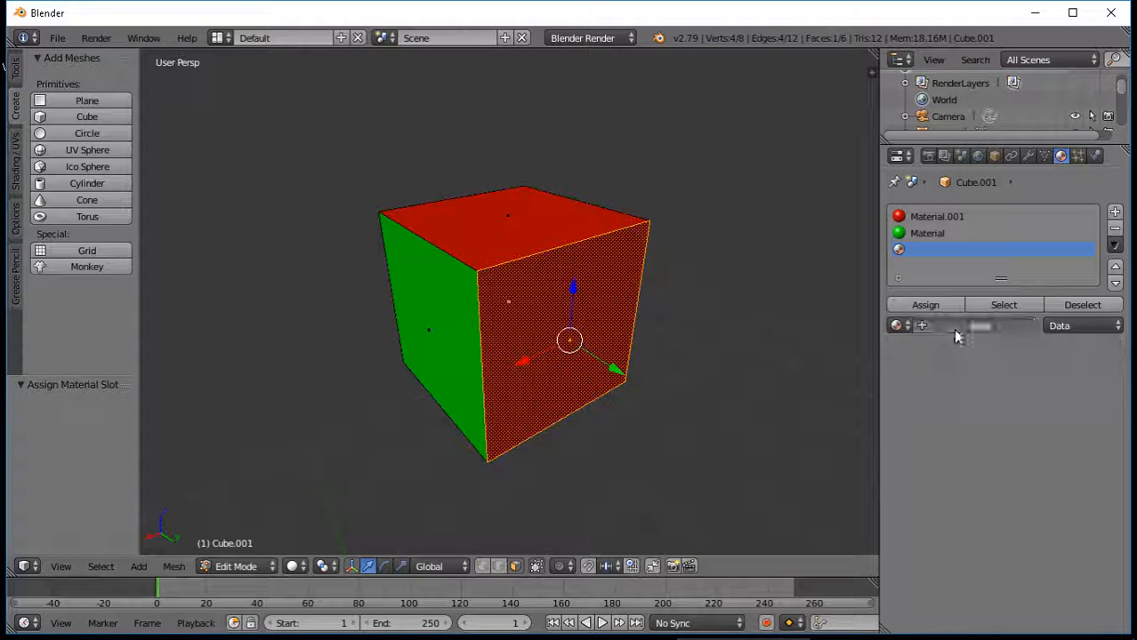
Set the new material's diffuse colour to blue and assign it to the selected side face
click(976, 533)
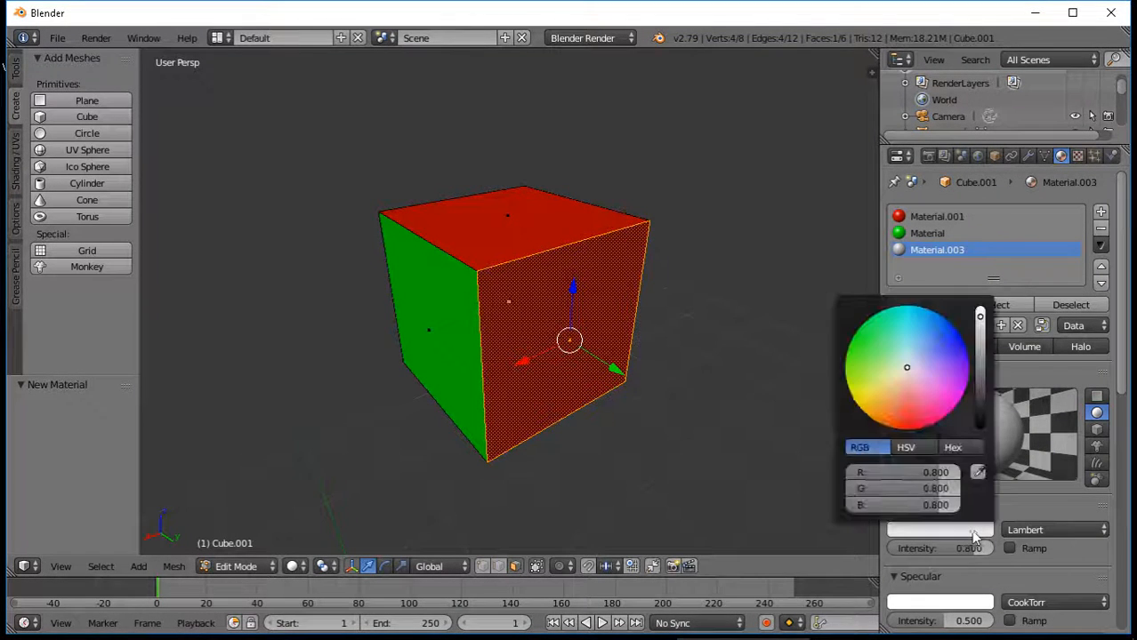
drag(925, 379, 960, 334)
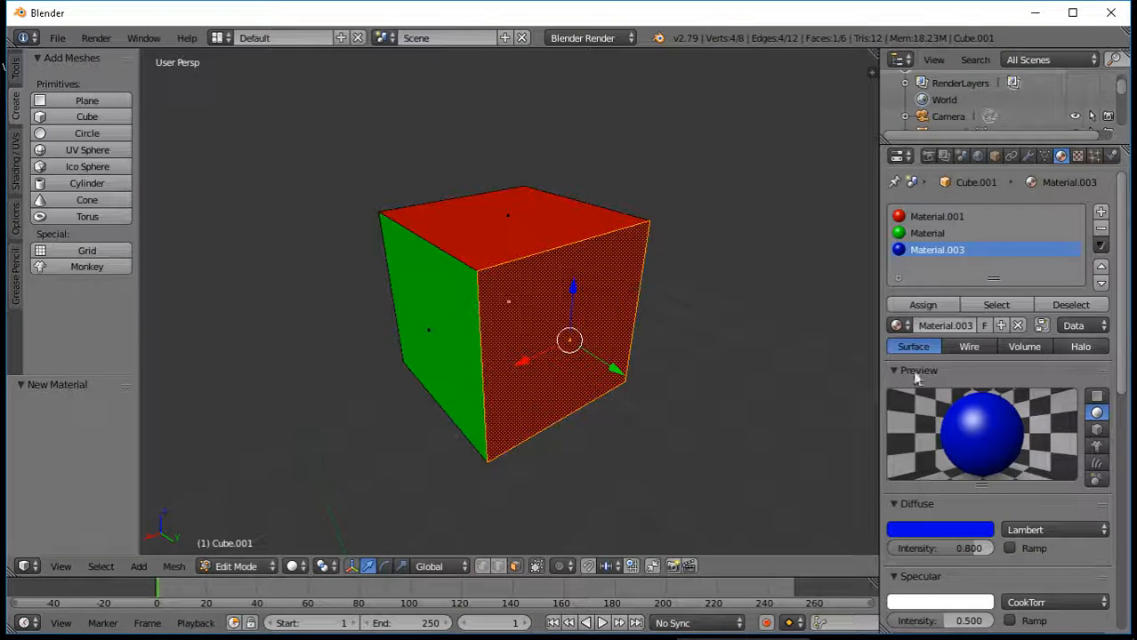
click(928, 303)
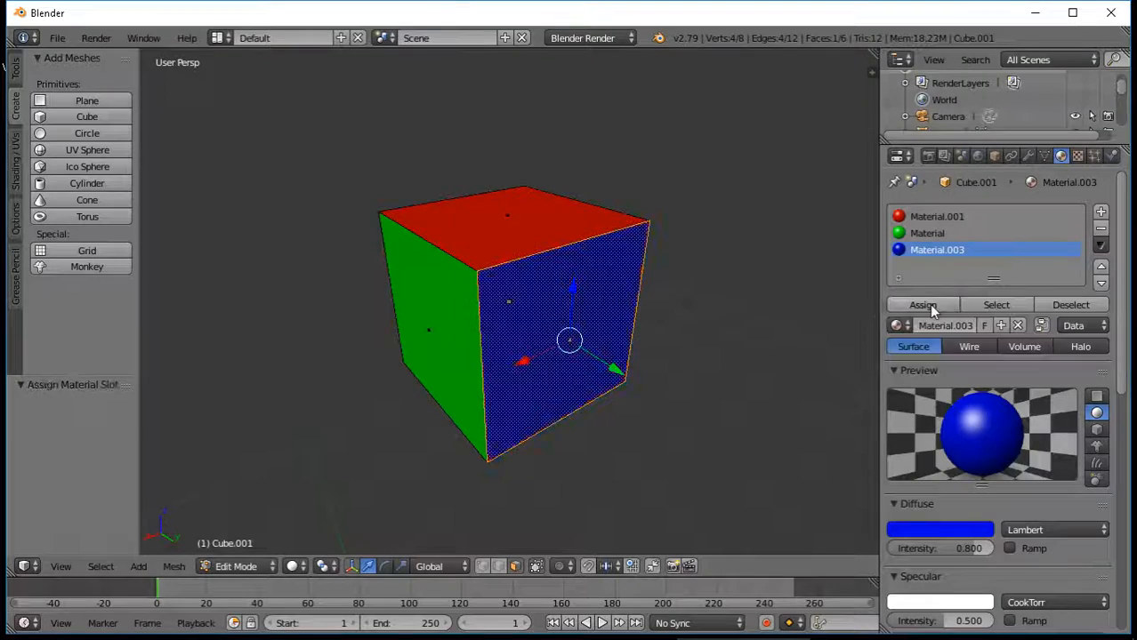
Select the cube's bottom face and an adjoining red side face, then create a new material in an added fourth slot
middle_drag(762, 300, 420, 169)
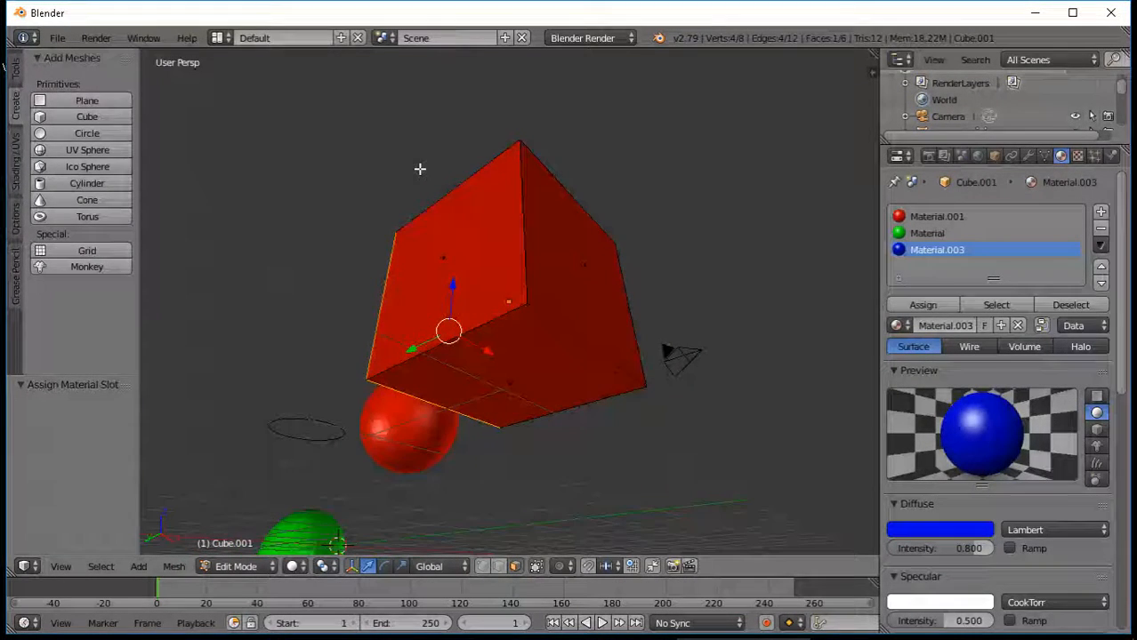
right_click(473, 246)
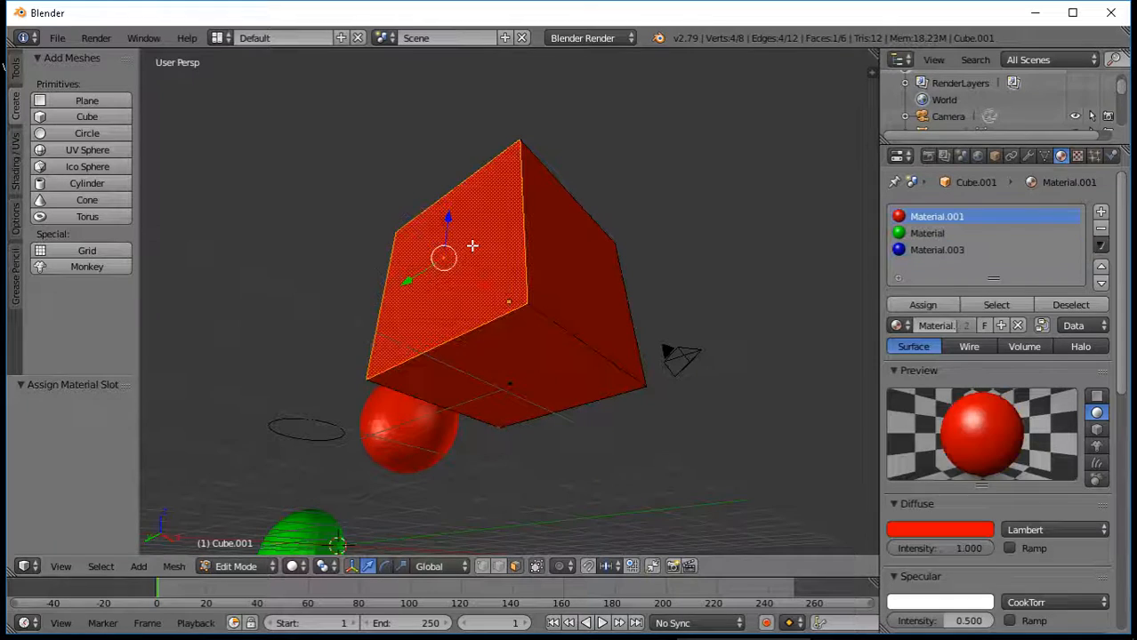
shift+right_click(531, 380)
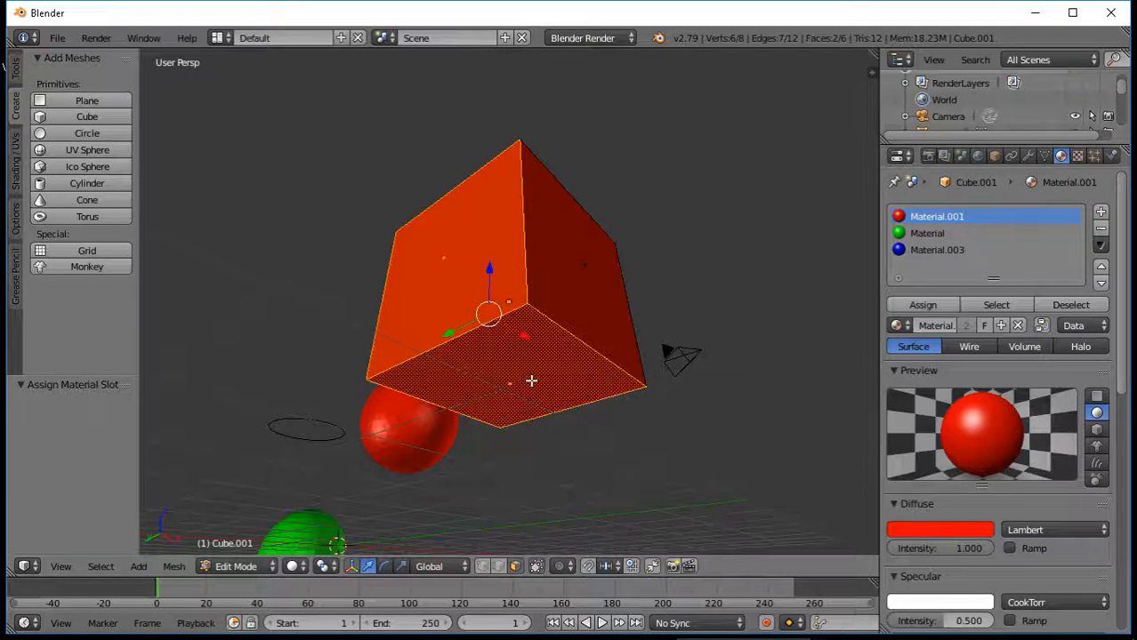
click(1101, 212)
click(896, 327)
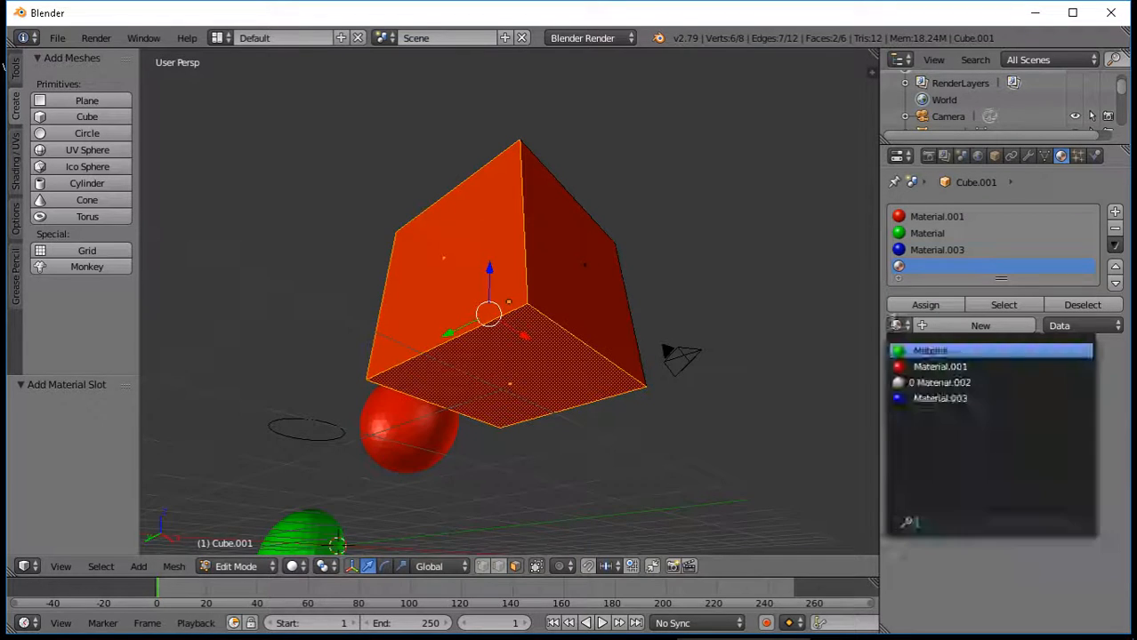
click(955, 324)
Set the new material's diffuse colour to light blue and assign it to the two selected cube faces
click(978, 529)
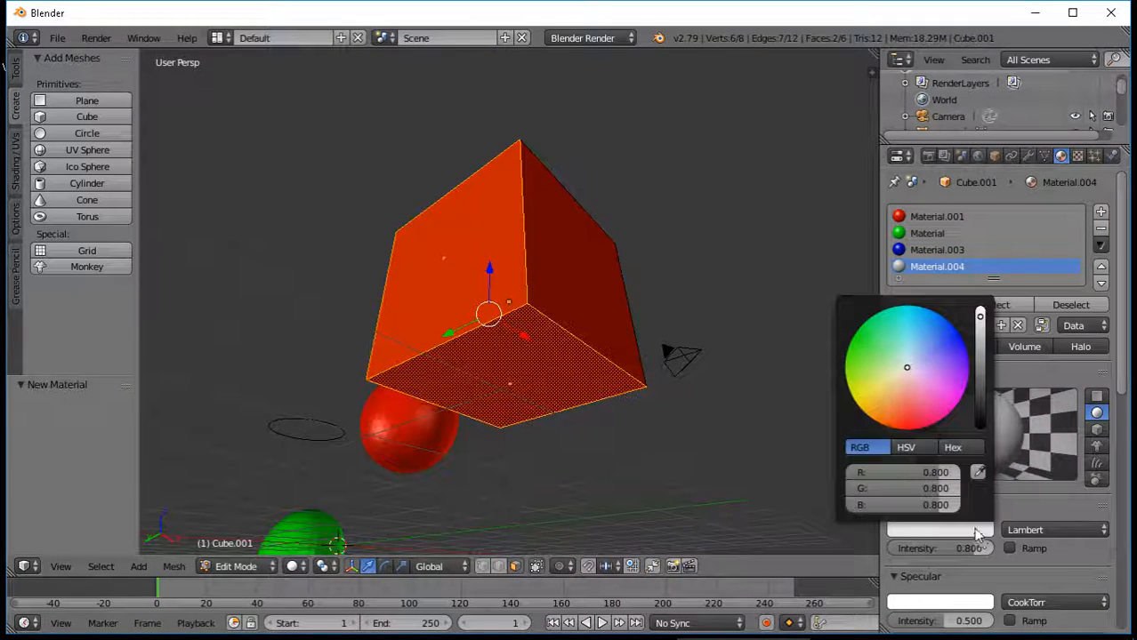
drag(906, 333, 913, 305)
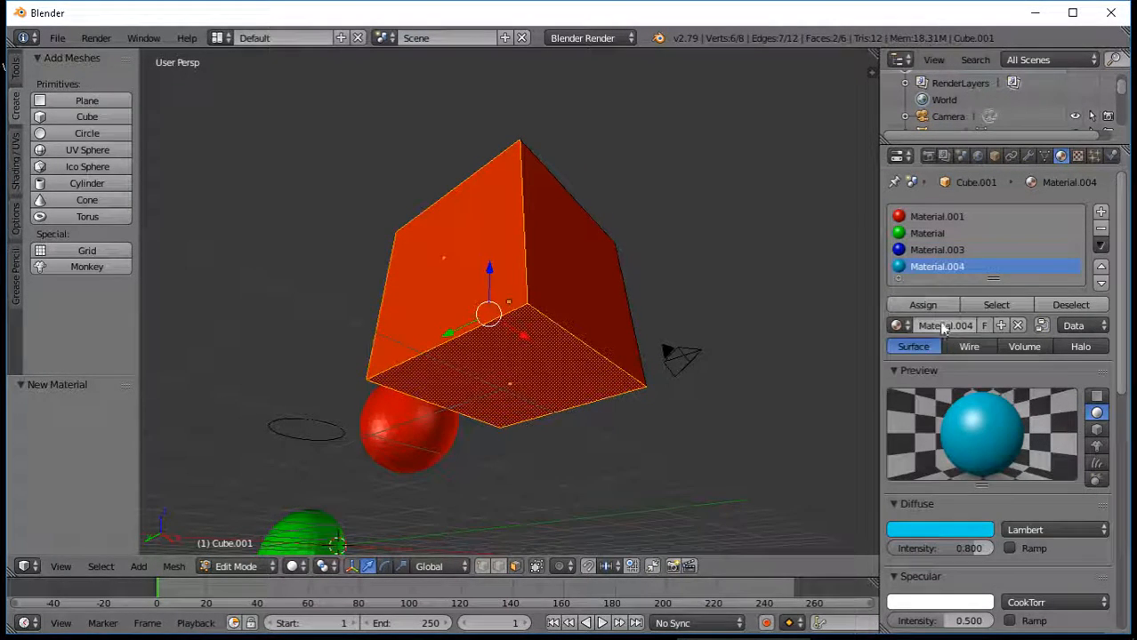
click(929, 304)
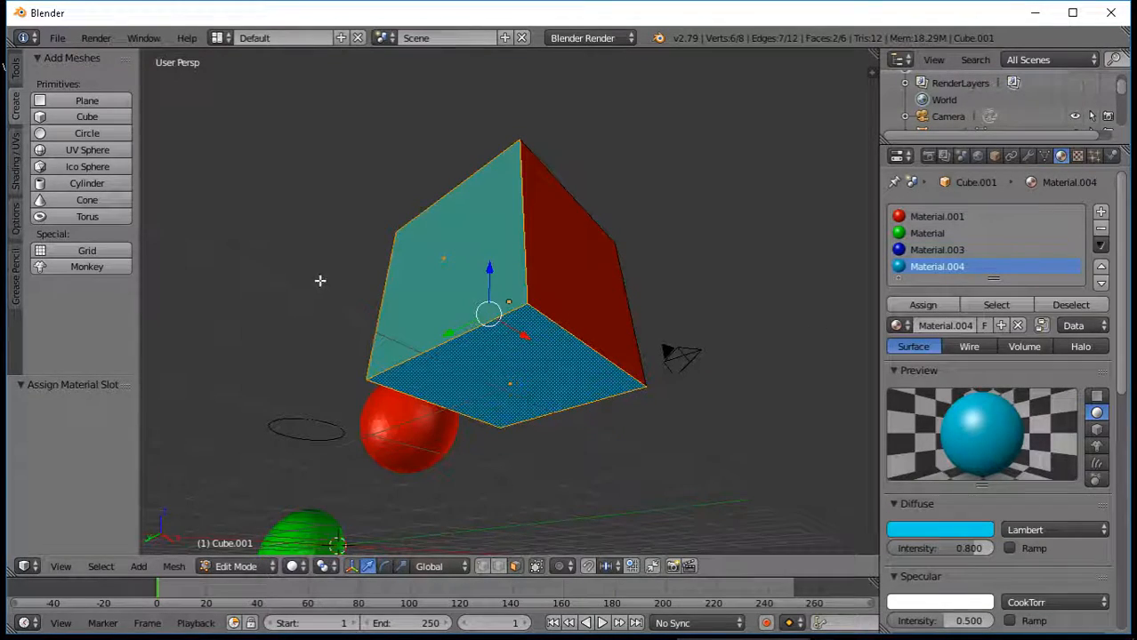
Inspect the cube's coloured faces from several sides and view it together with the other objects in the scene
middle_drag(318, 281, 691, 383)
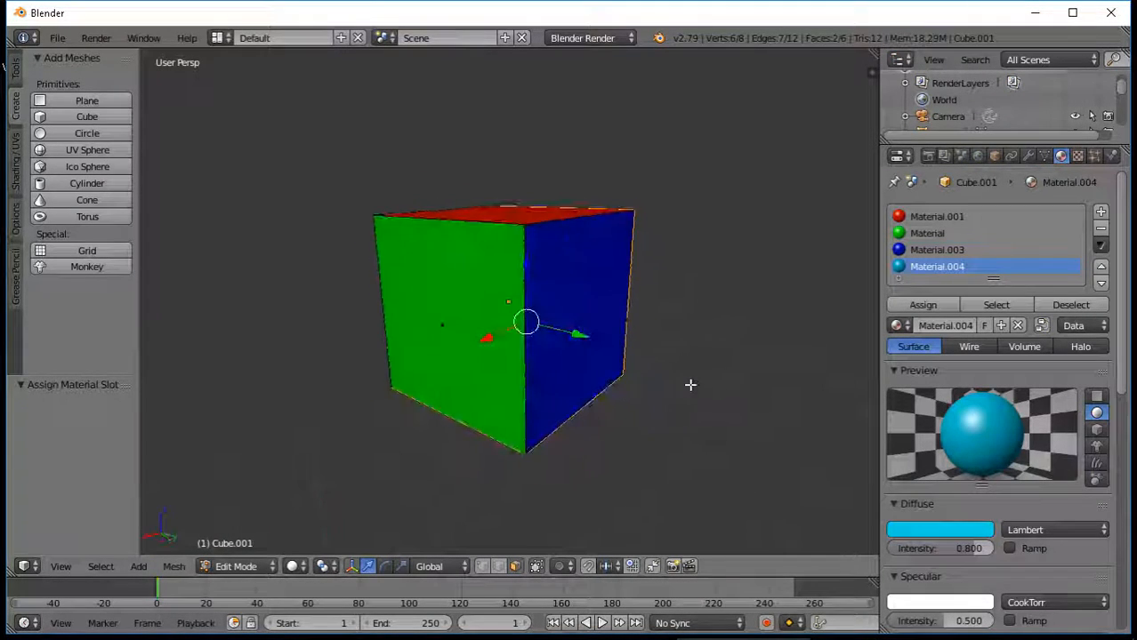
middle_drag(327, 246, 261, 309)
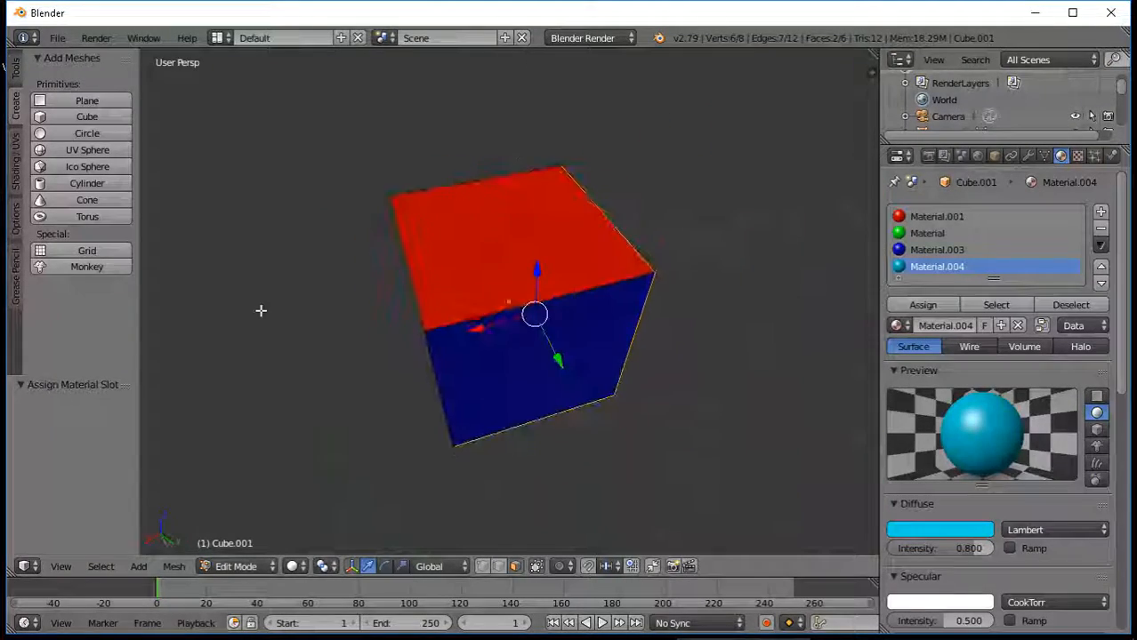
middle_drag(732, 287, 784, 304)
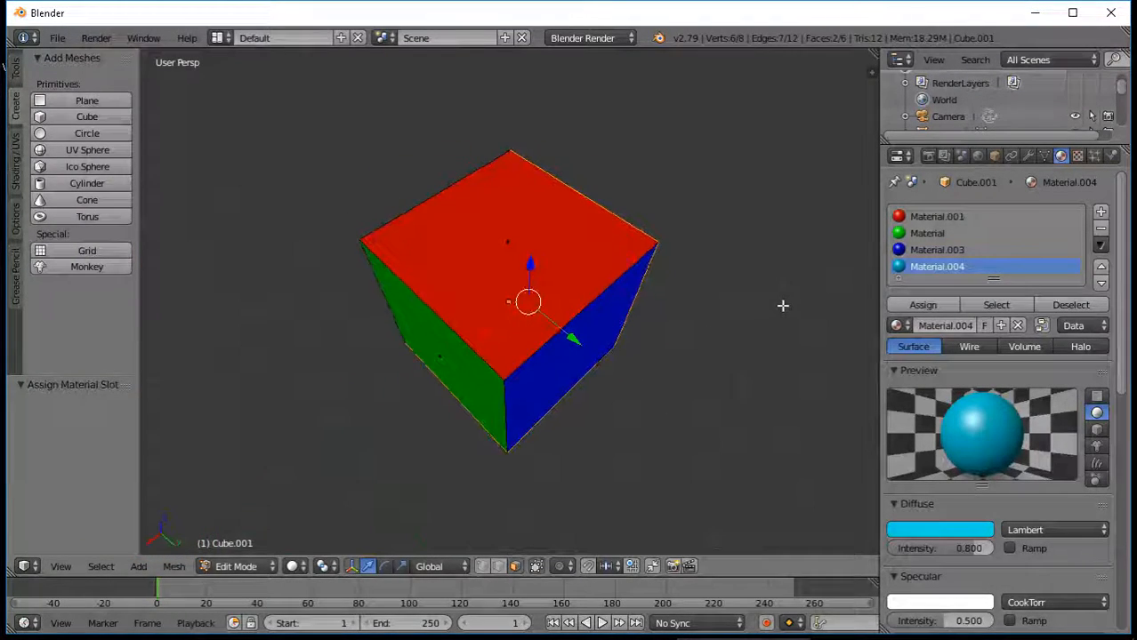
middle_drag(657, 372, 715, 338)
scroll(717, 338, down, 6)
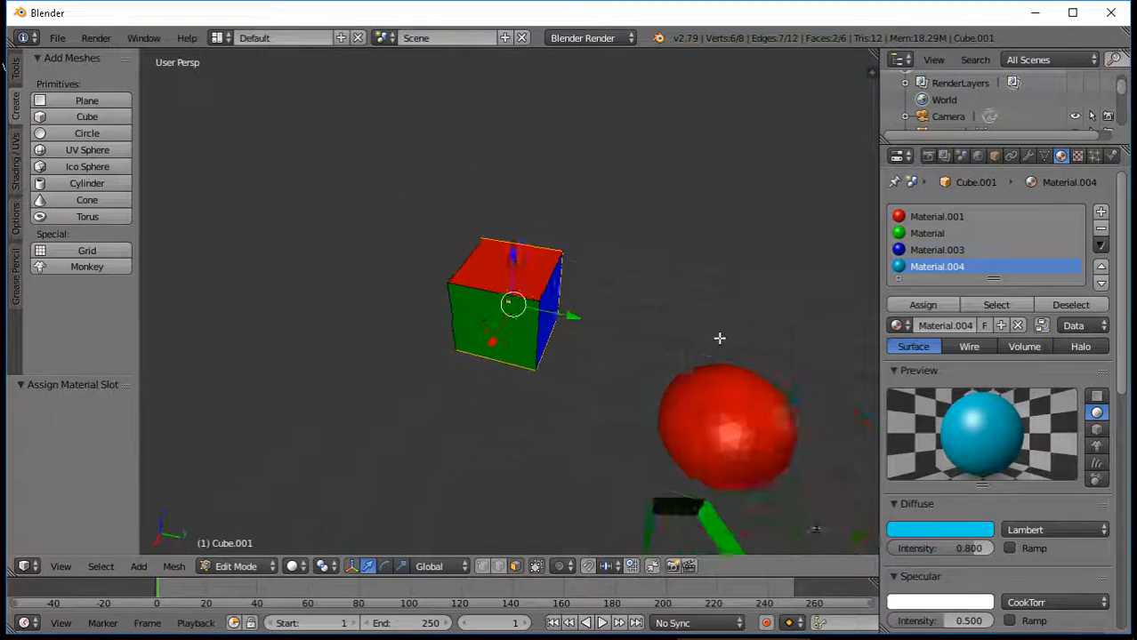
middle_drag(483, 417, 627, 384)
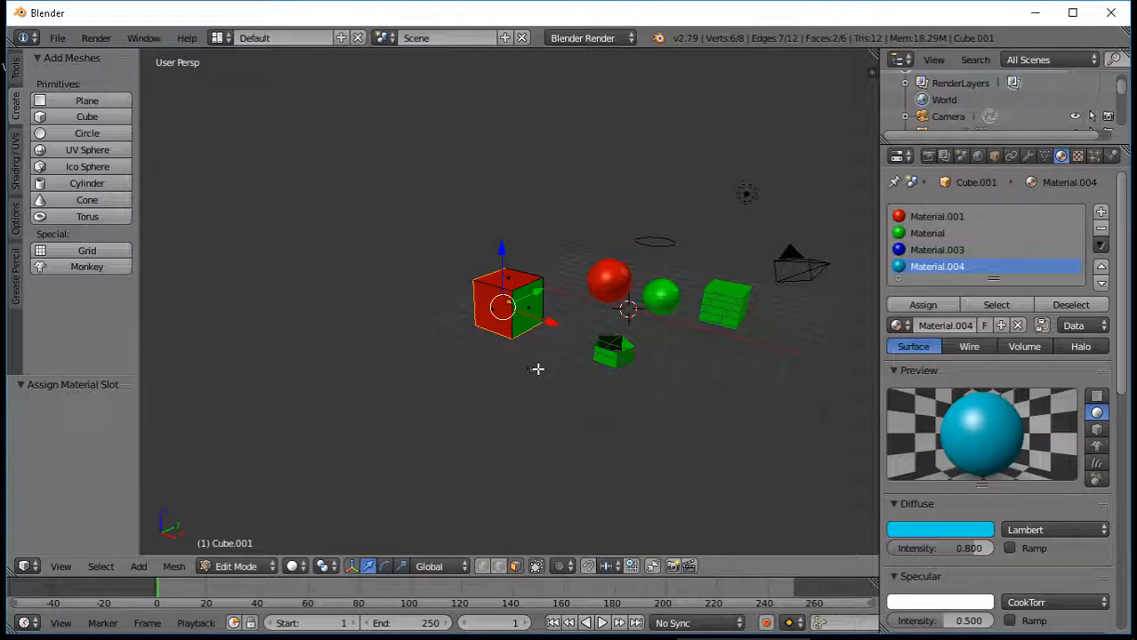
Review the file formats available for importing and exporting models, leaving the scene unexported
click(57, 38)
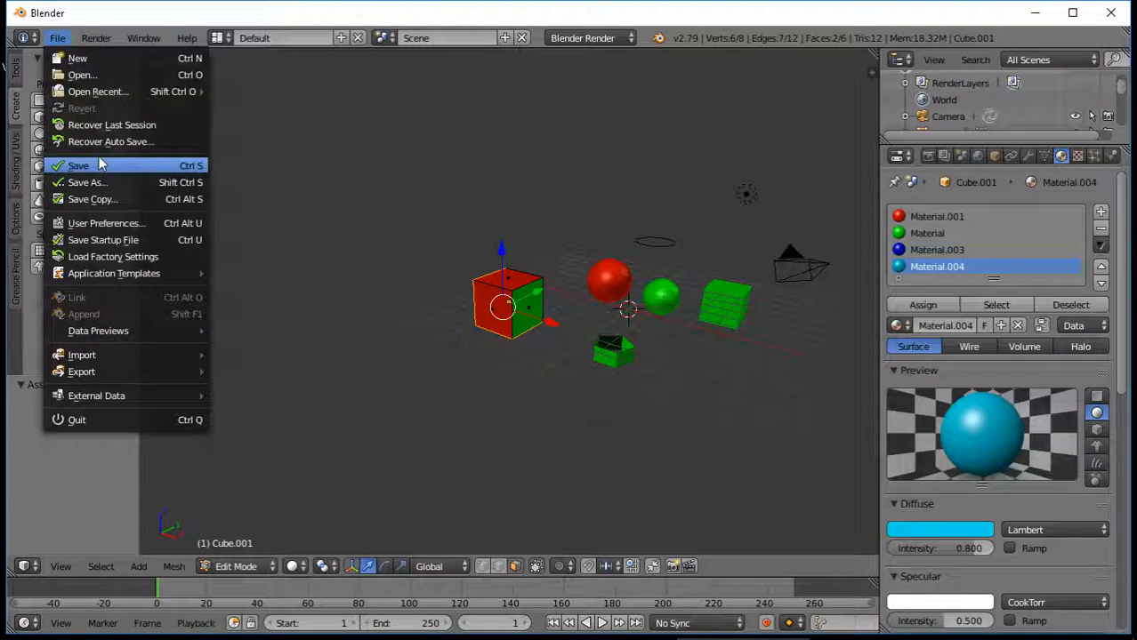
mouse_move(155, 353)
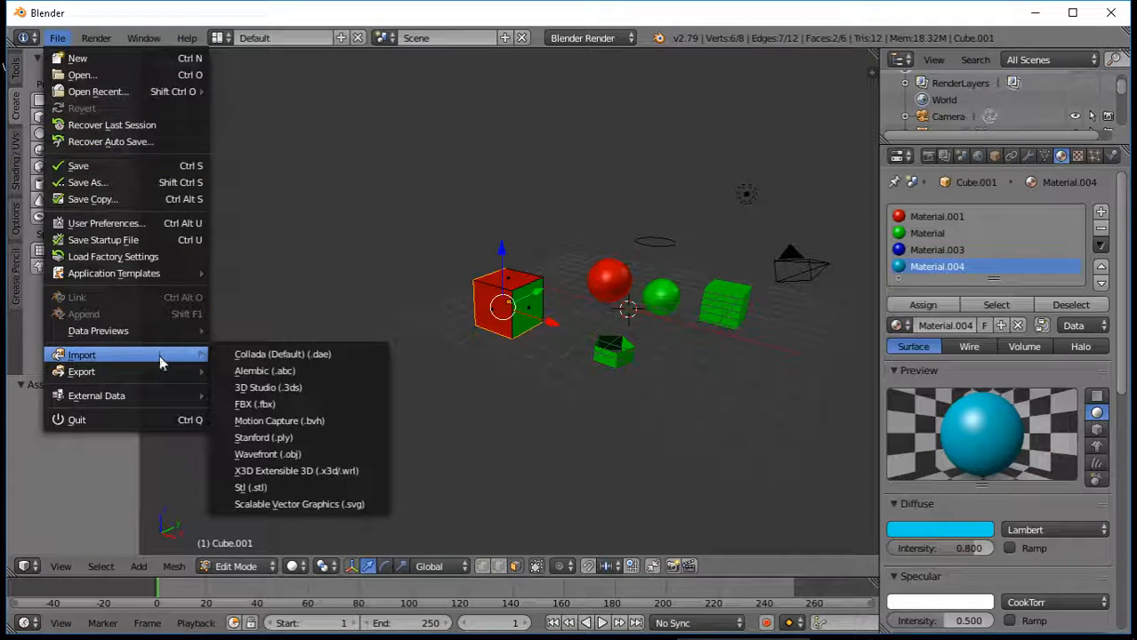
mouse_move(132, 379)
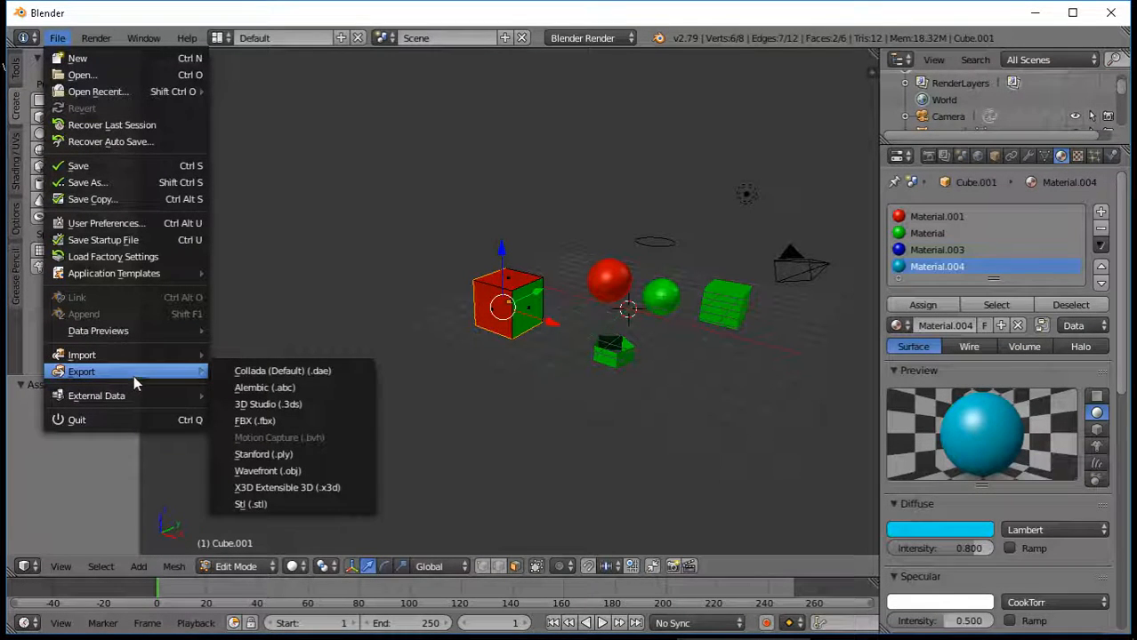
click(309, 307)
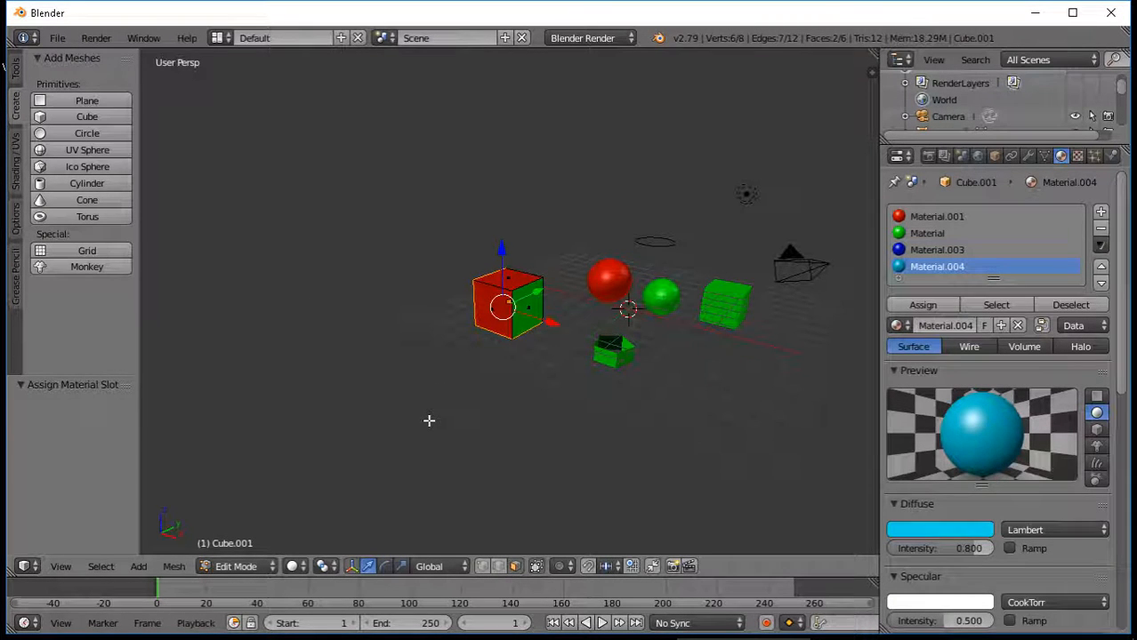
Quit Blender without saving the scene and close the file explorer window behind it
click(1111, 12)
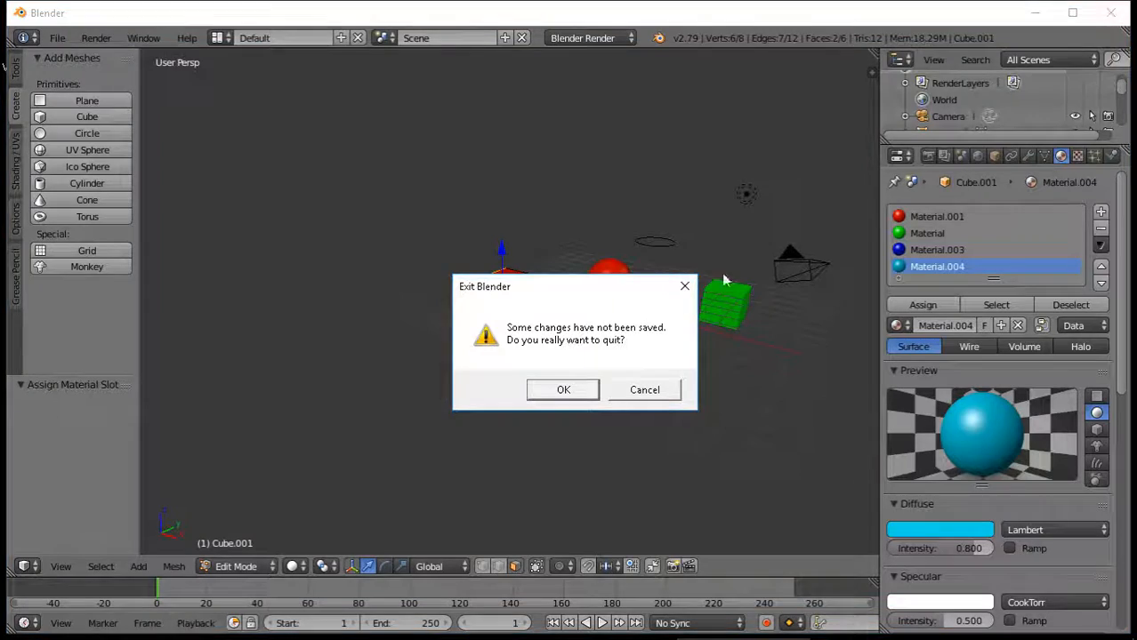
click(562, 391)
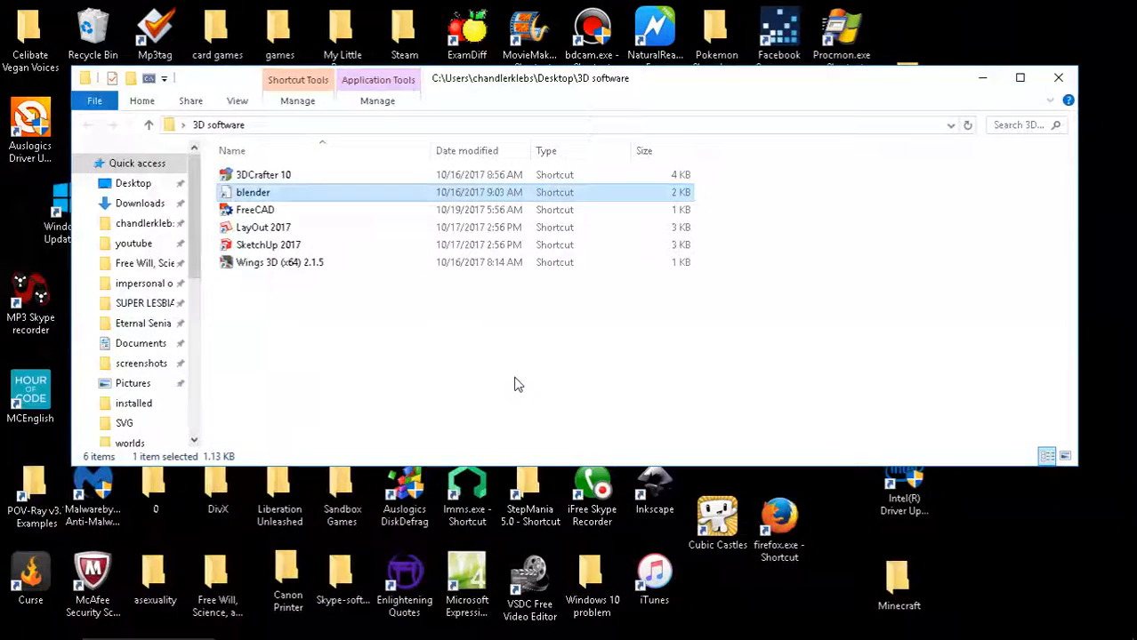
click(148, 125)
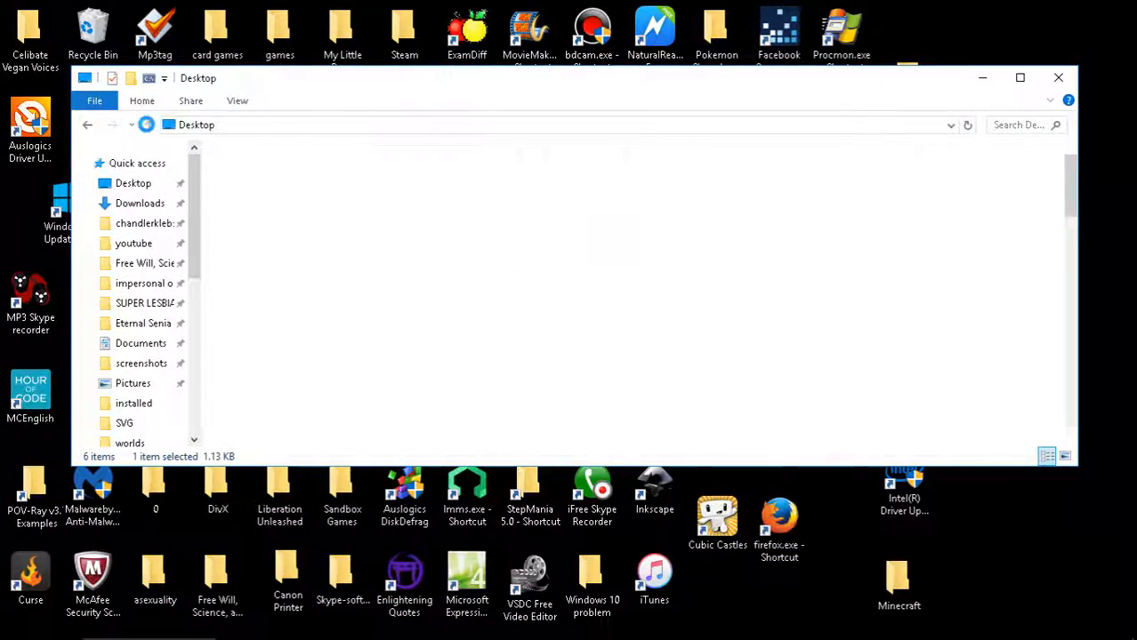
scroll(653, 325, up, 3)
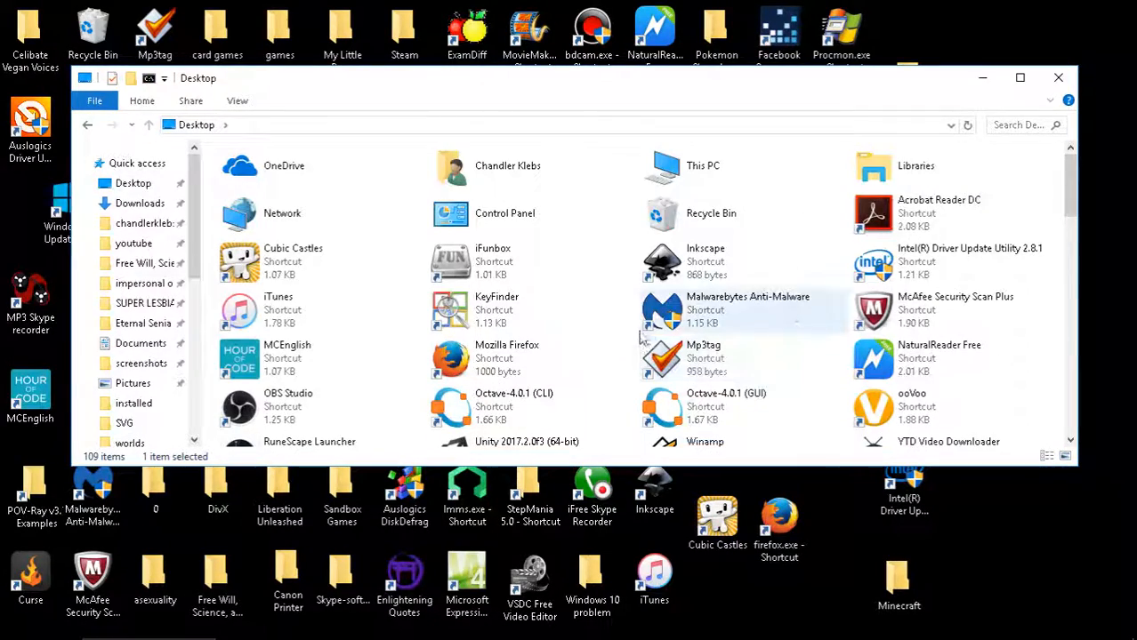
click(1074, 78)
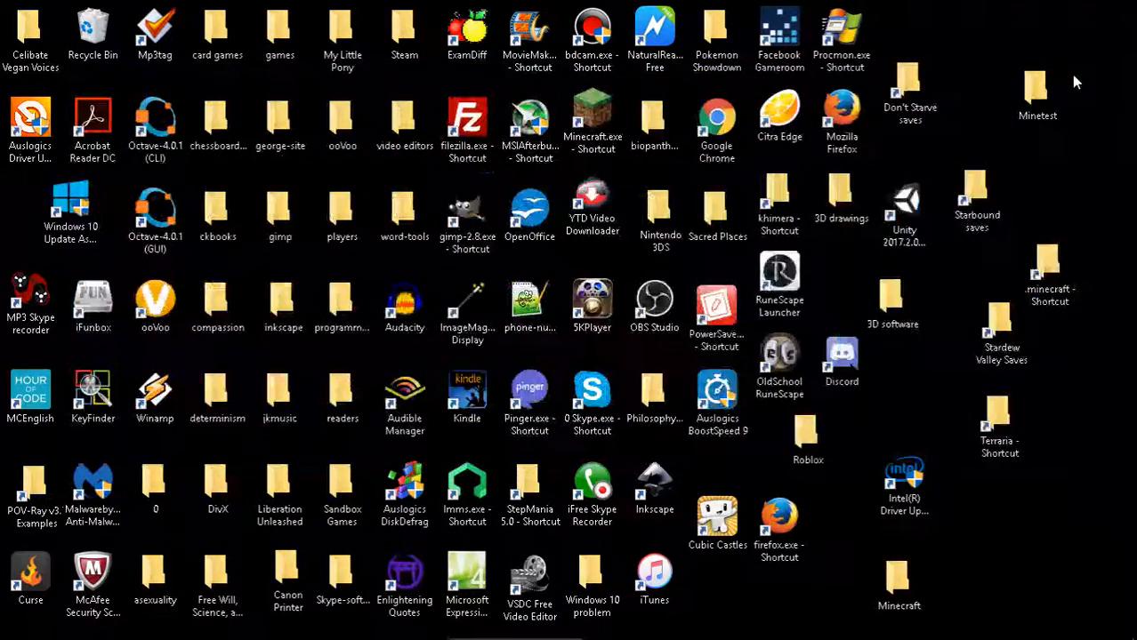
Open Ico Sphere 2 subdivisions.blend from the desktop folder 3D drawings\Blender\Ico Sphere, view the uncoloured sphere, and close the file
double_click(844, 198)
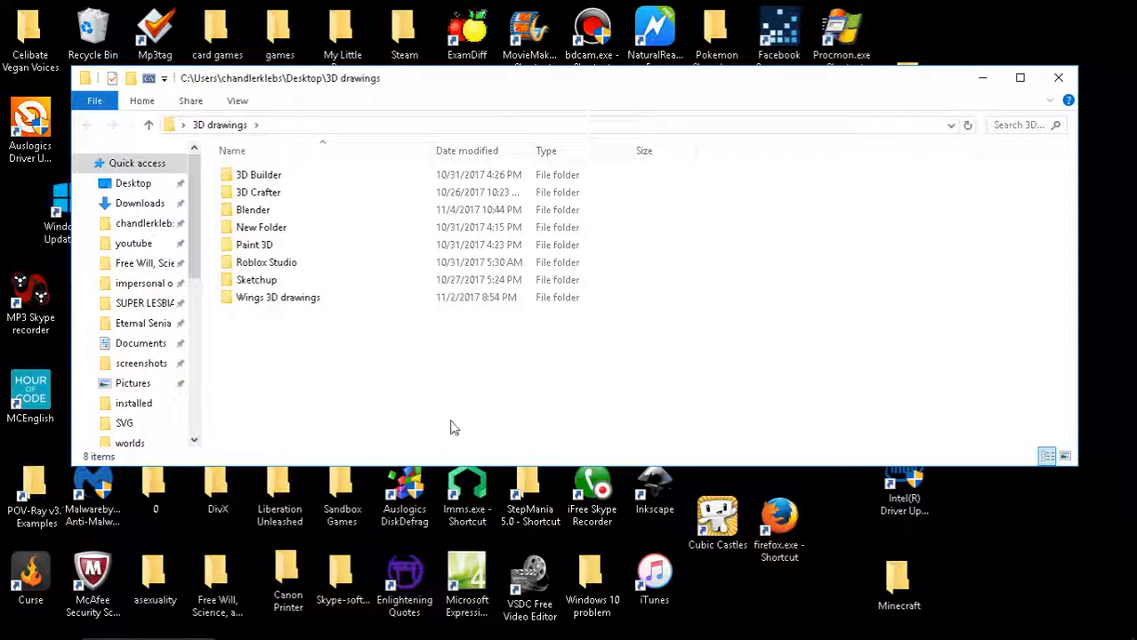
double_click(263, 211)
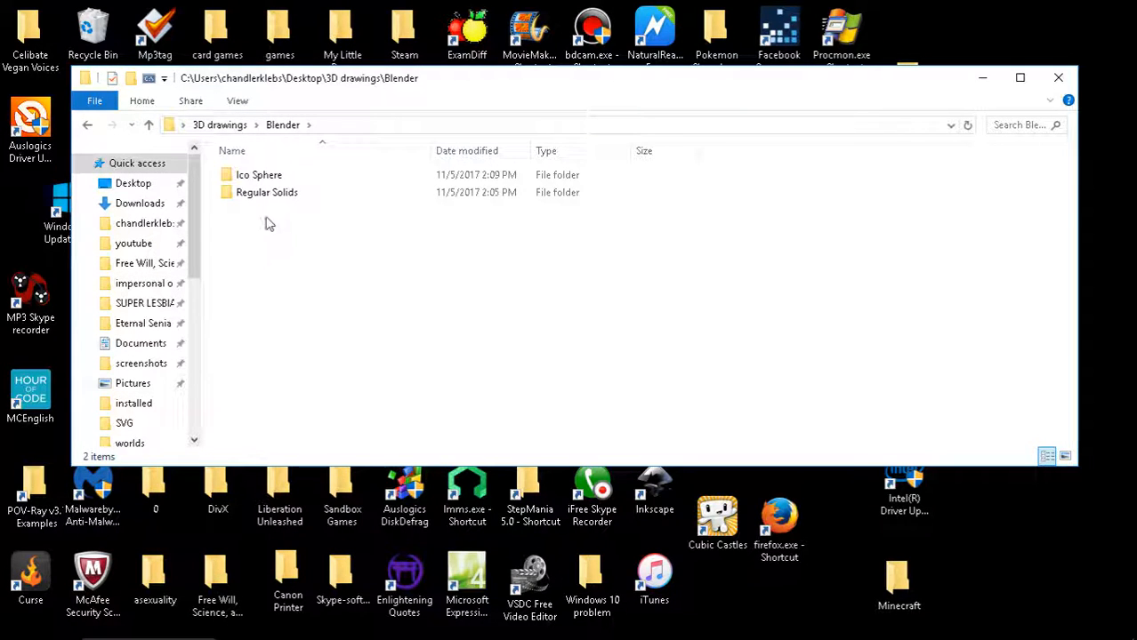
click(258, 176)
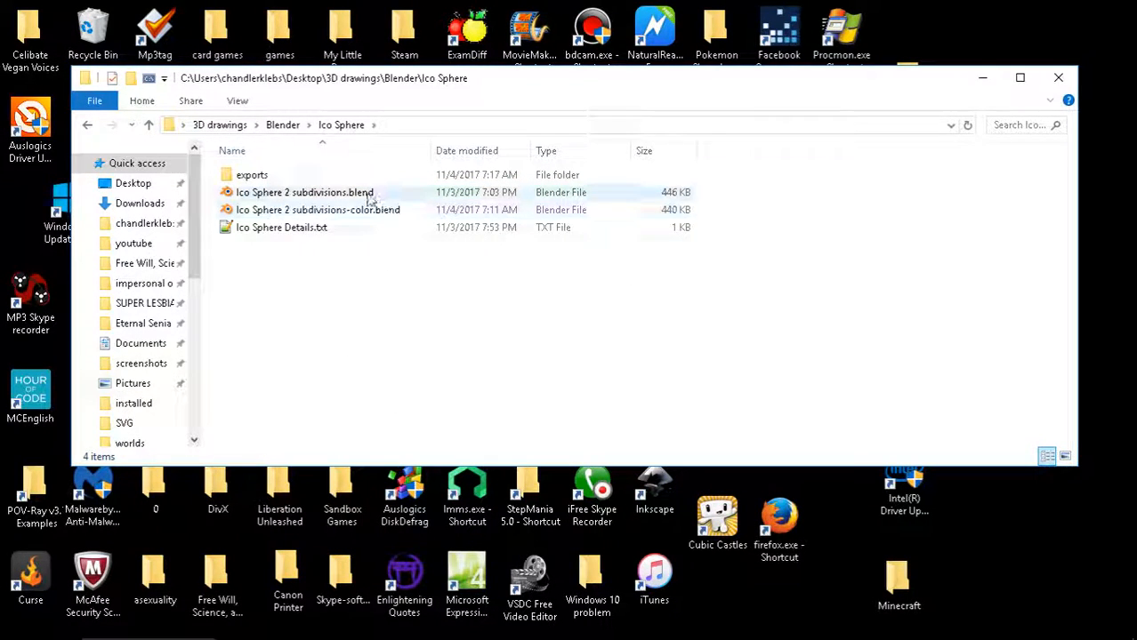
double_click(326, 196)
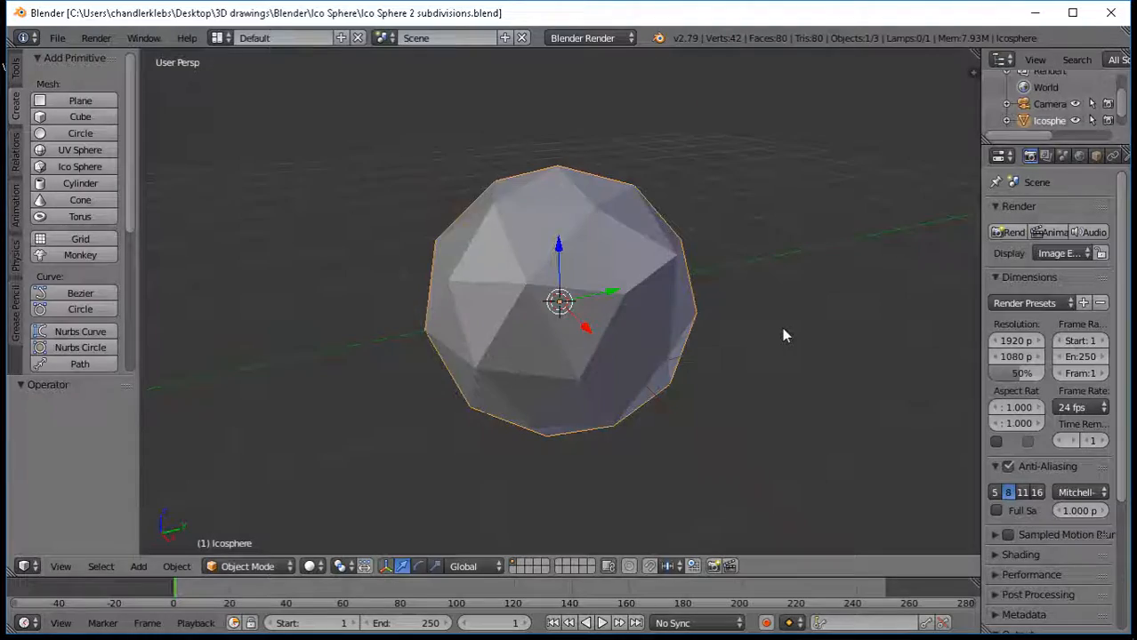
middle_drag(782, 328, 386, 326)
click(1124, 17)
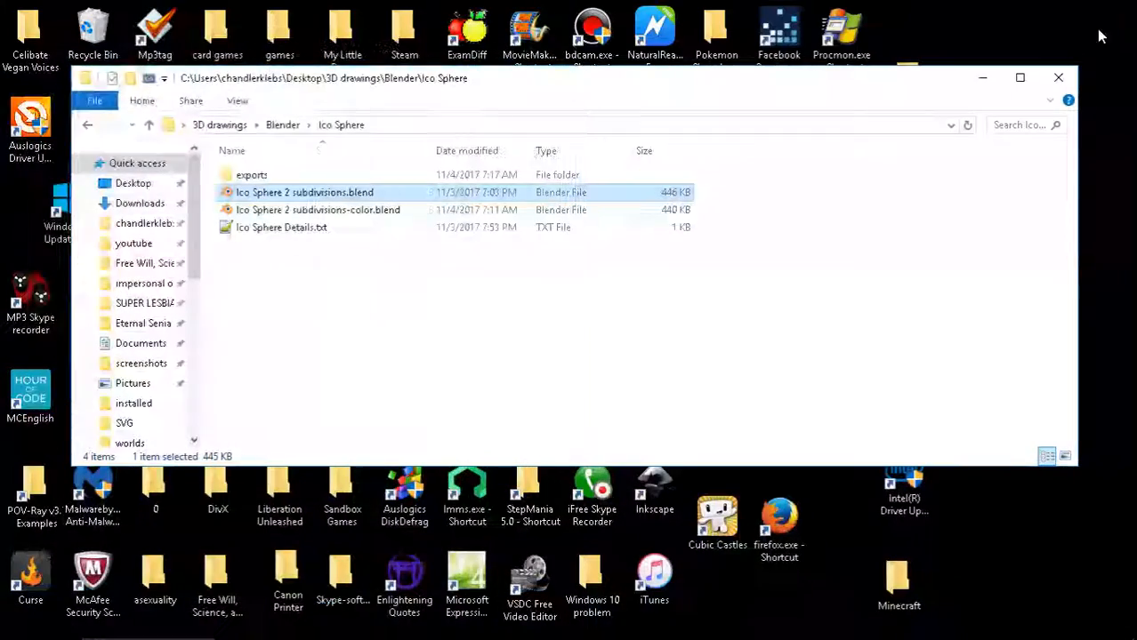
Open Ico Sphere 2 subdivisions-color.blend, examine the arrangement of coloured faces from all sides of the sphere, and close the file
double_click(318, 213)
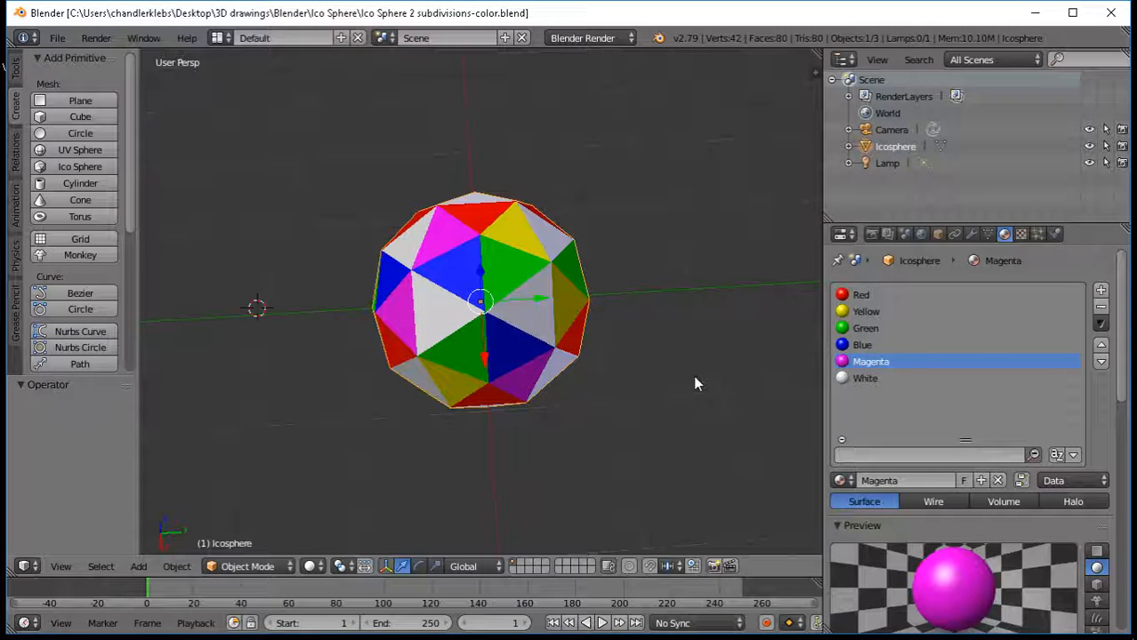
middle_drag(695, 378, 603, 374)
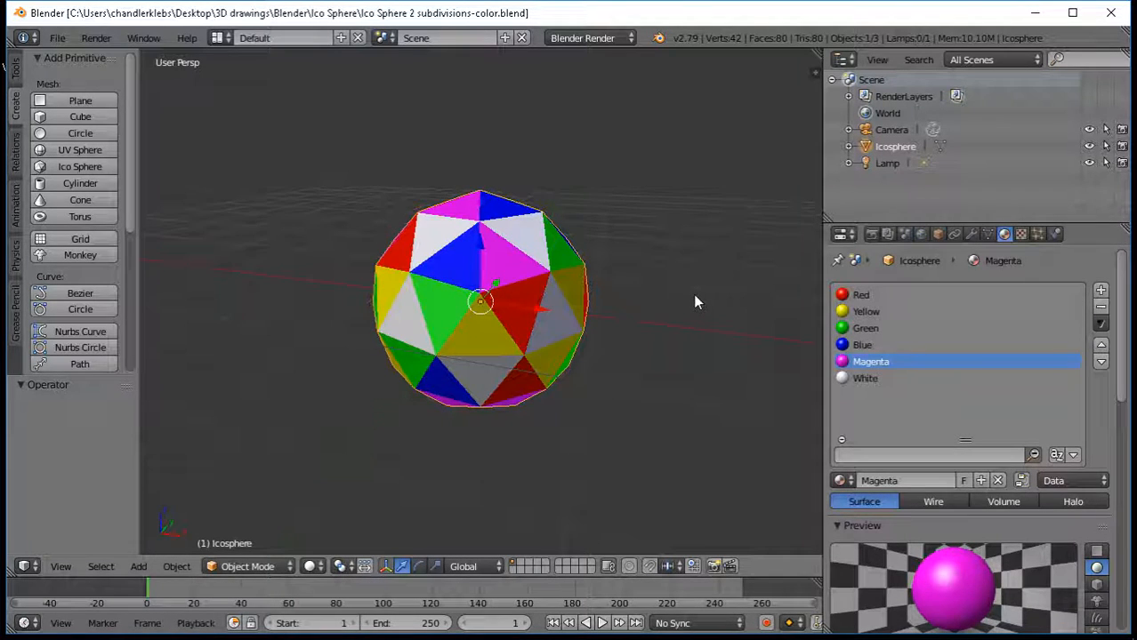
middle_drag(691, 299, 619, 322)
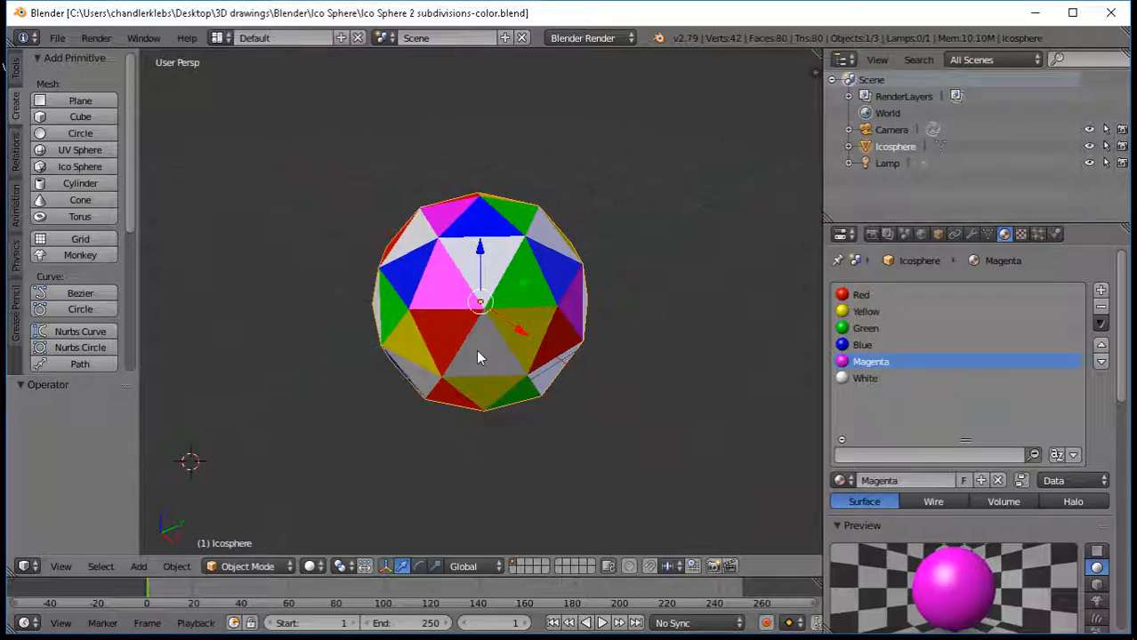
middle_drag(474, 358, 668, 216)
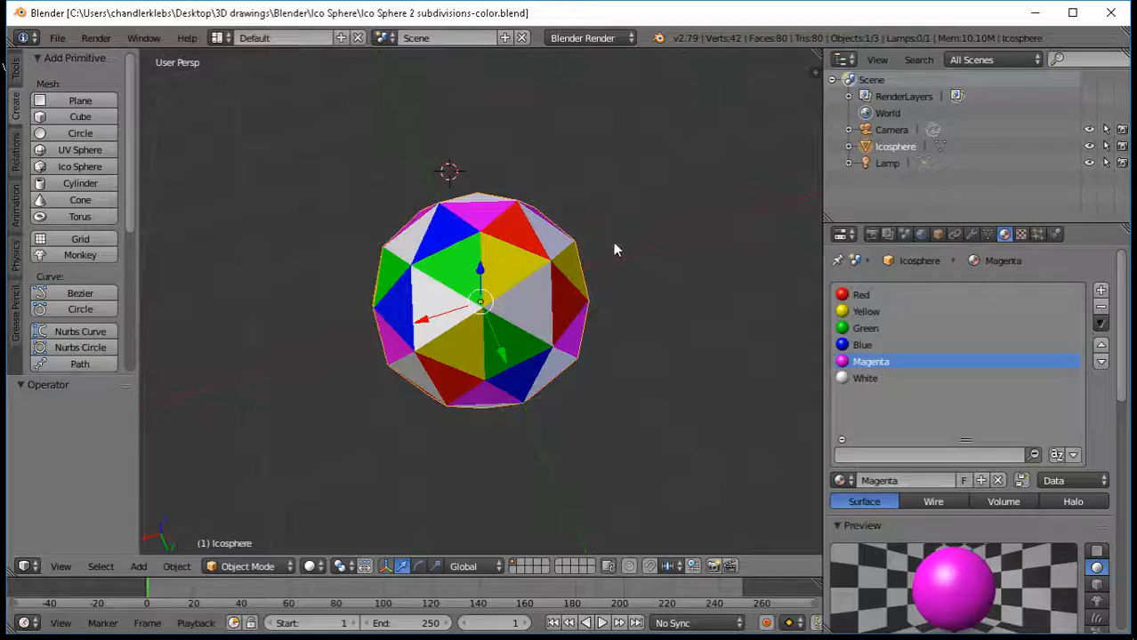
middle_drag(613, 249, 738, 224)
middle_drag(321, 235, 675, 217)
middle_drag(619, 371, 683, 265)
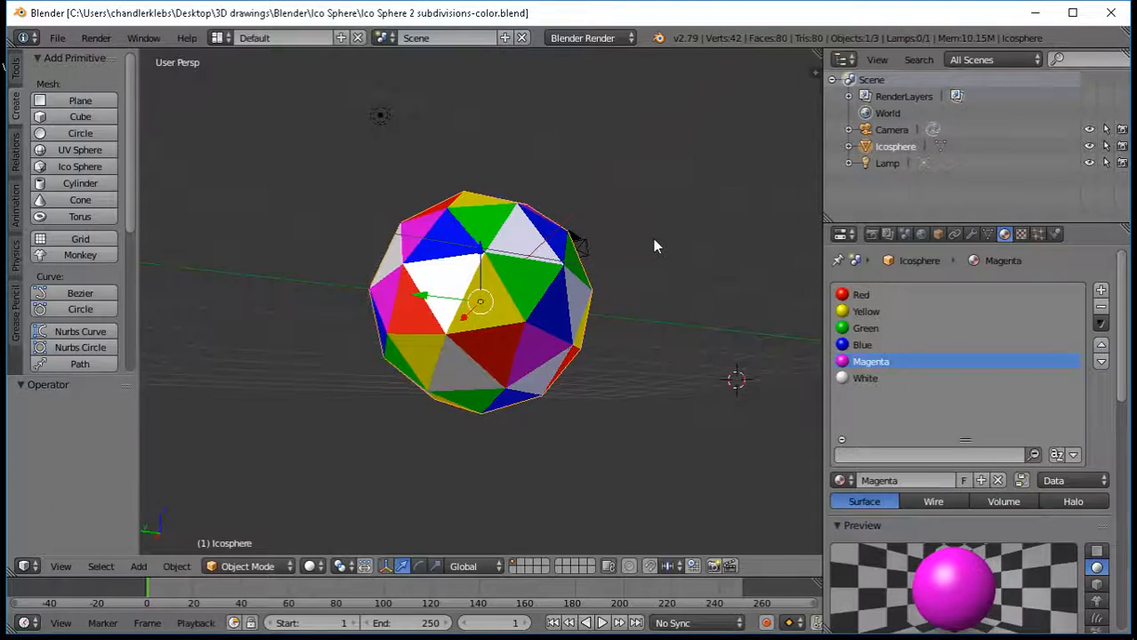
middle_drag(655, 247, 627, 360)
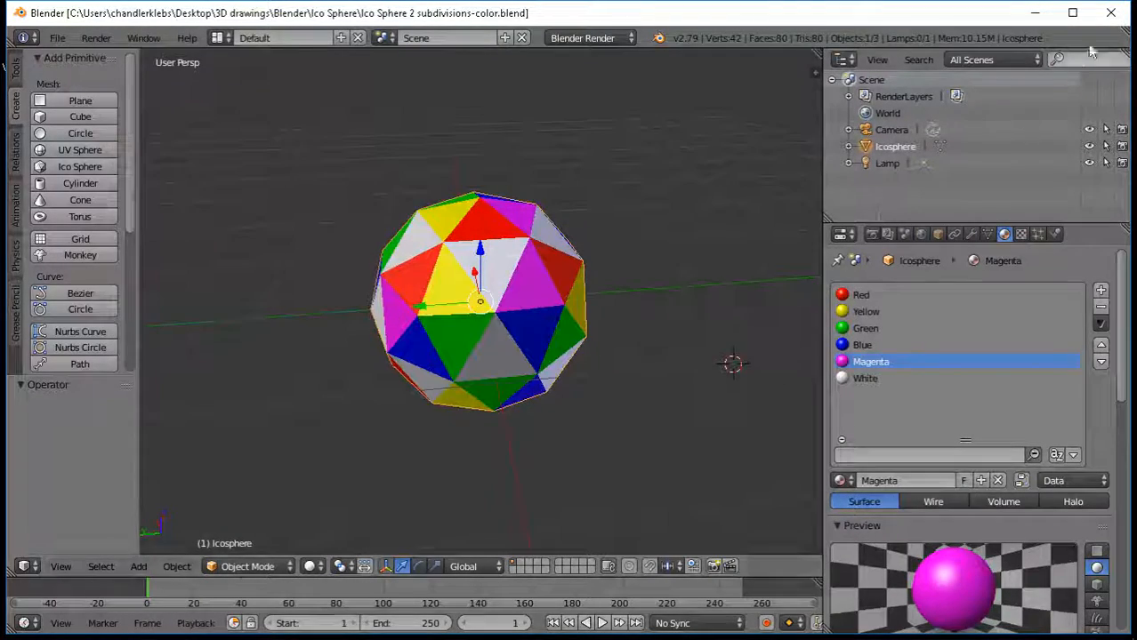
click(1116, 16)
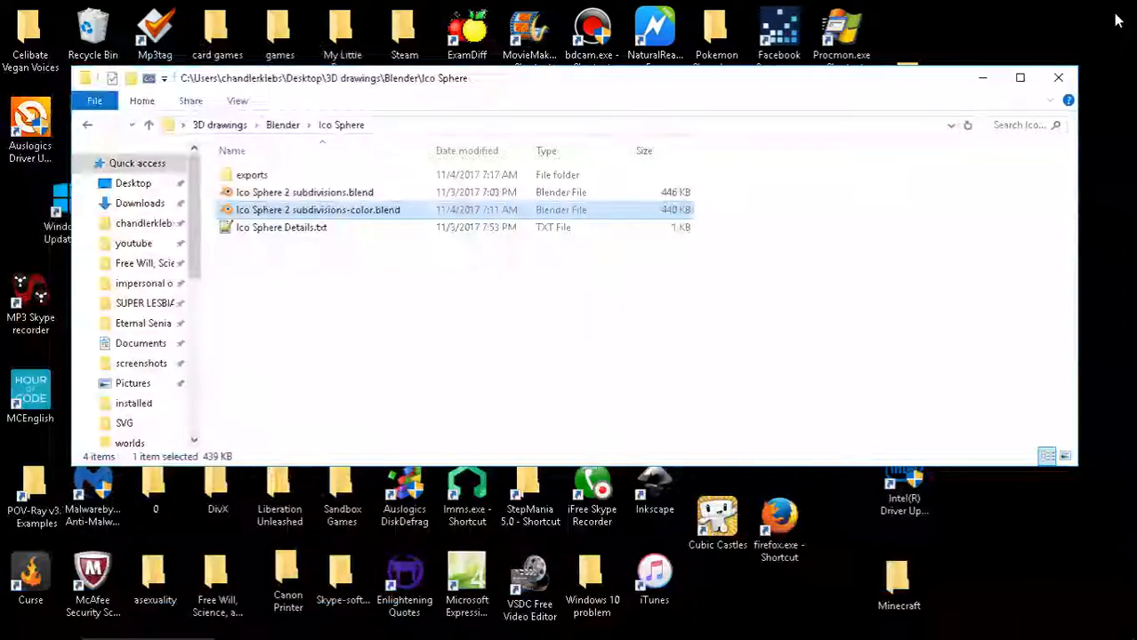
click(610, 624)
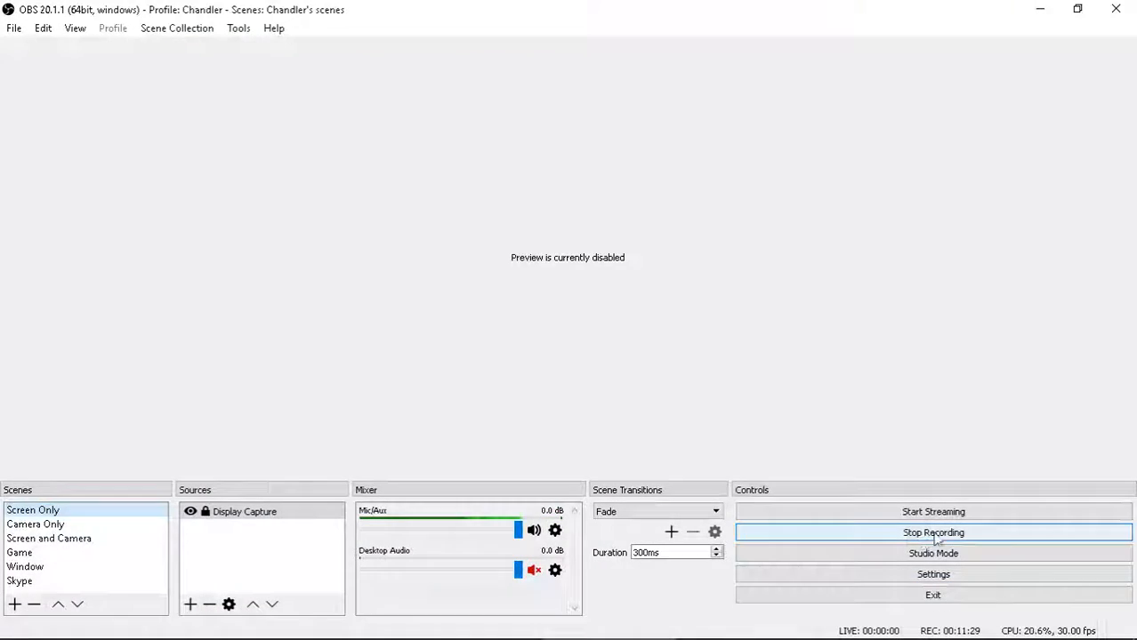